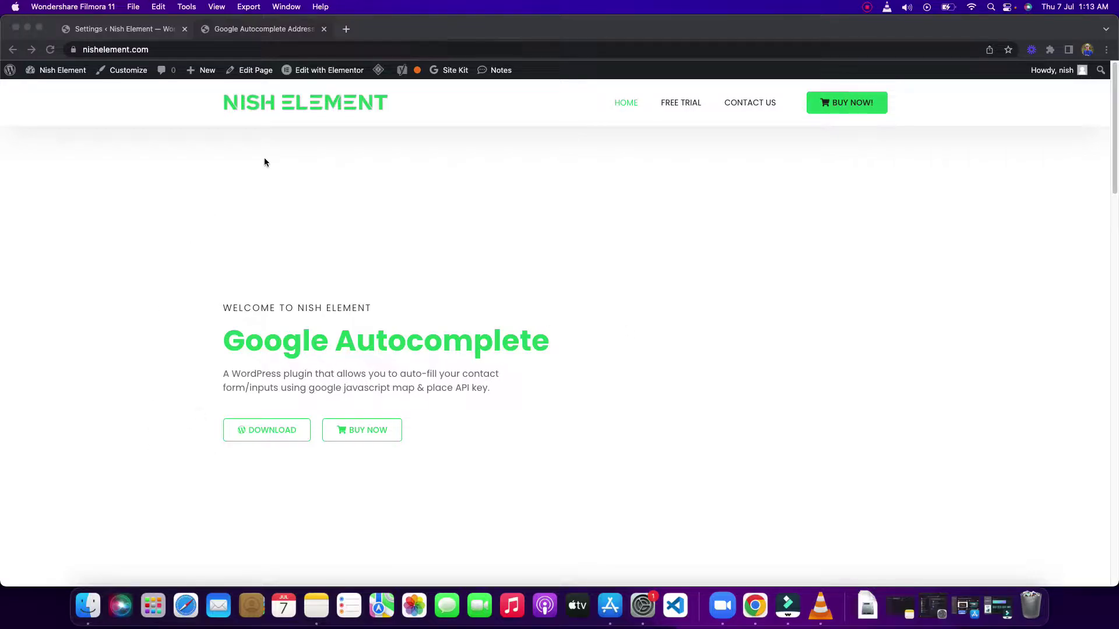
Browse the Nish Element homepage, go to FREE TRIAL, and copy the trial license key.
scroll(282, 196, down, 15)
scroll(228, 207, up, 10)
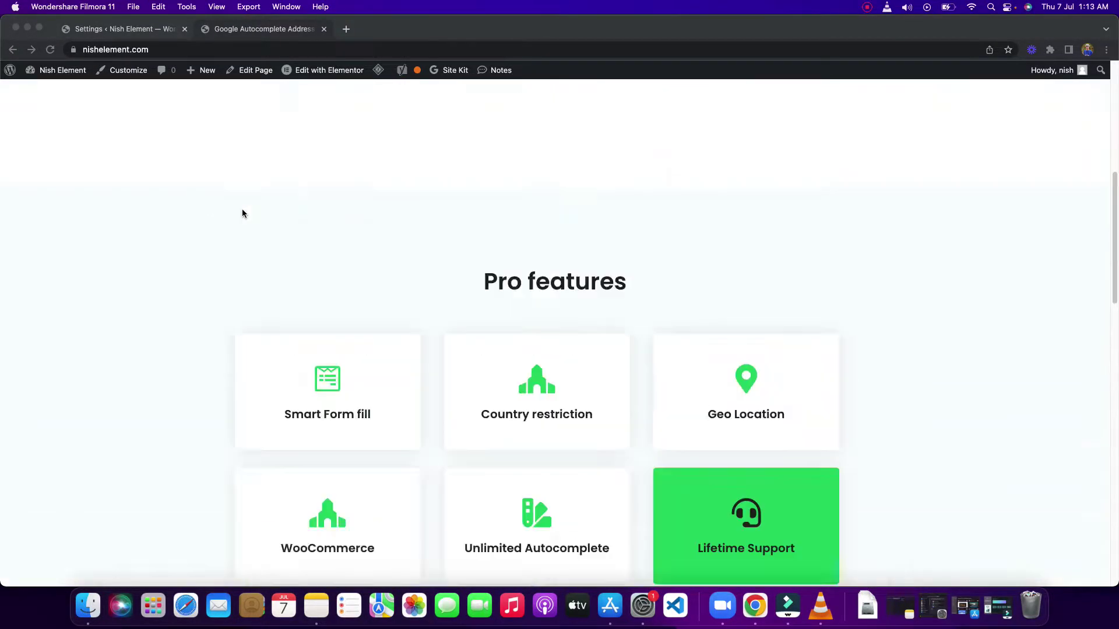
scroll(242, 213, up, 10)
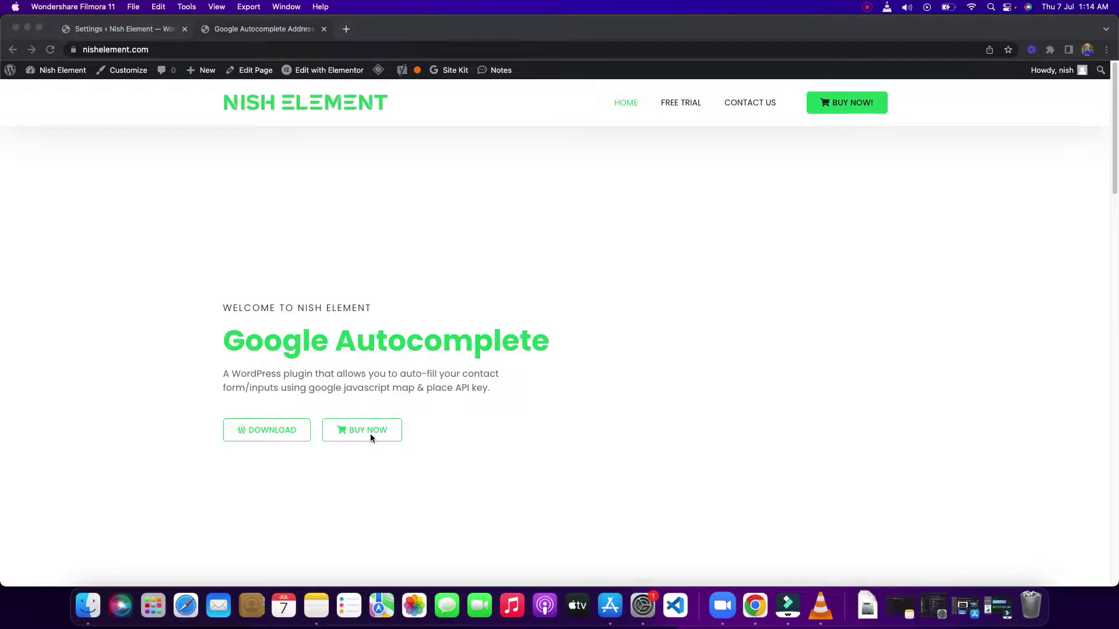
click(677, 103)
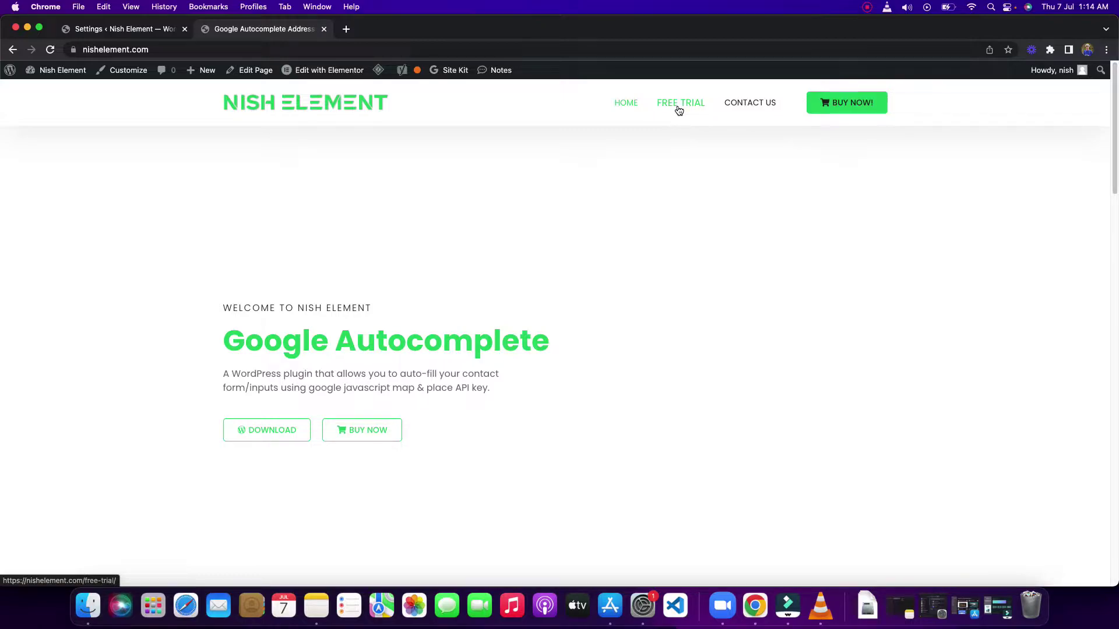
click(679, 106)
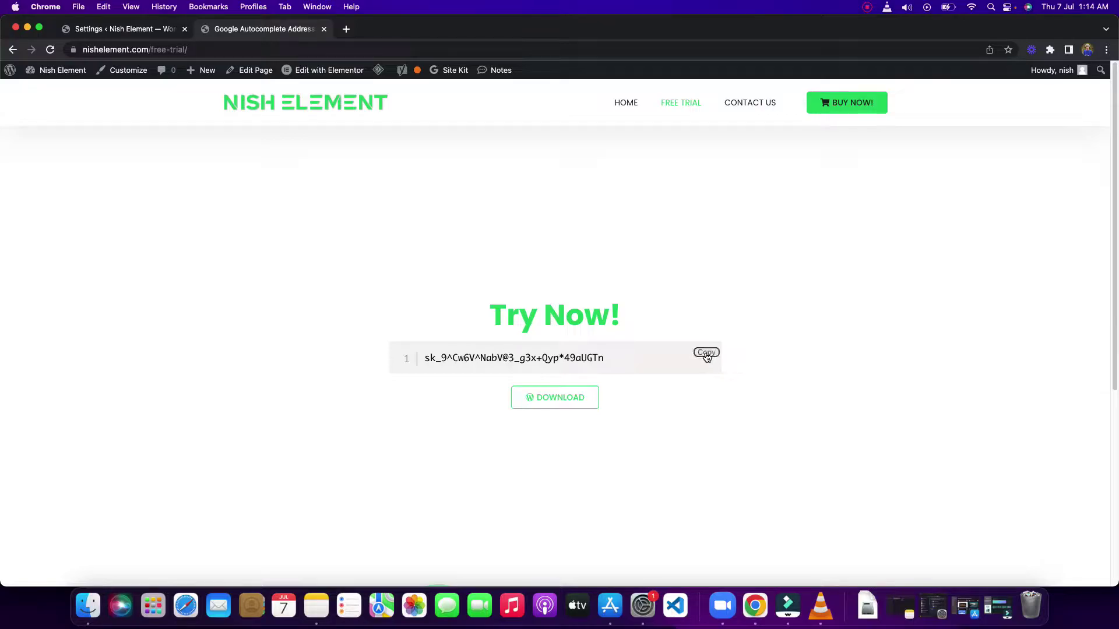
click(706, 354)
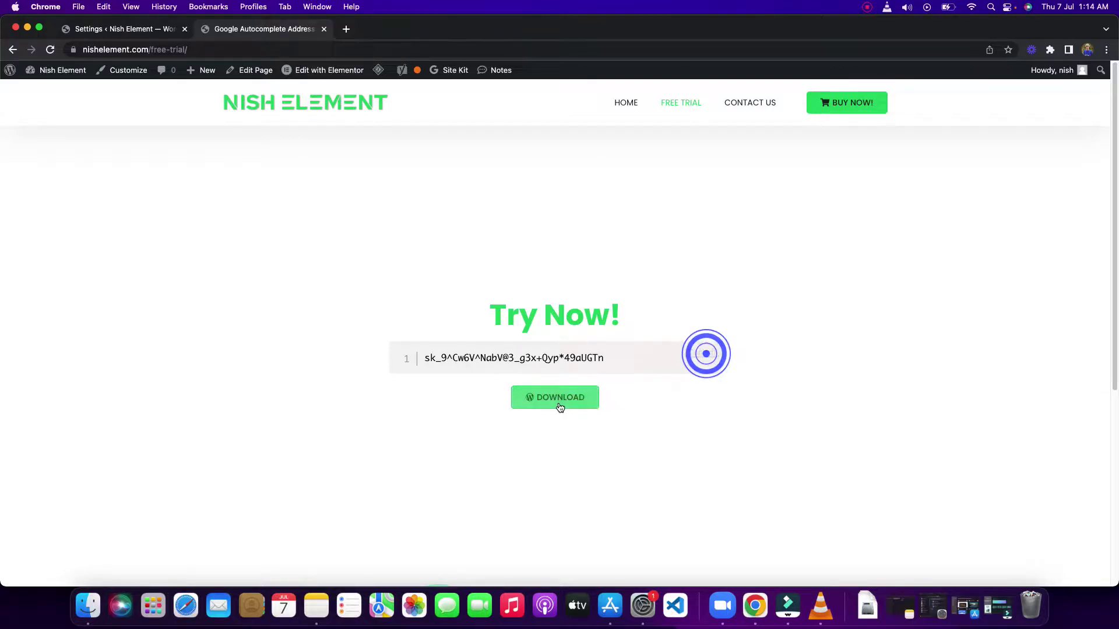
In WordPress, view Plugins > Add New > Upload Plugin, then check the Autocomplete Account and licence details.
click(116, 29)
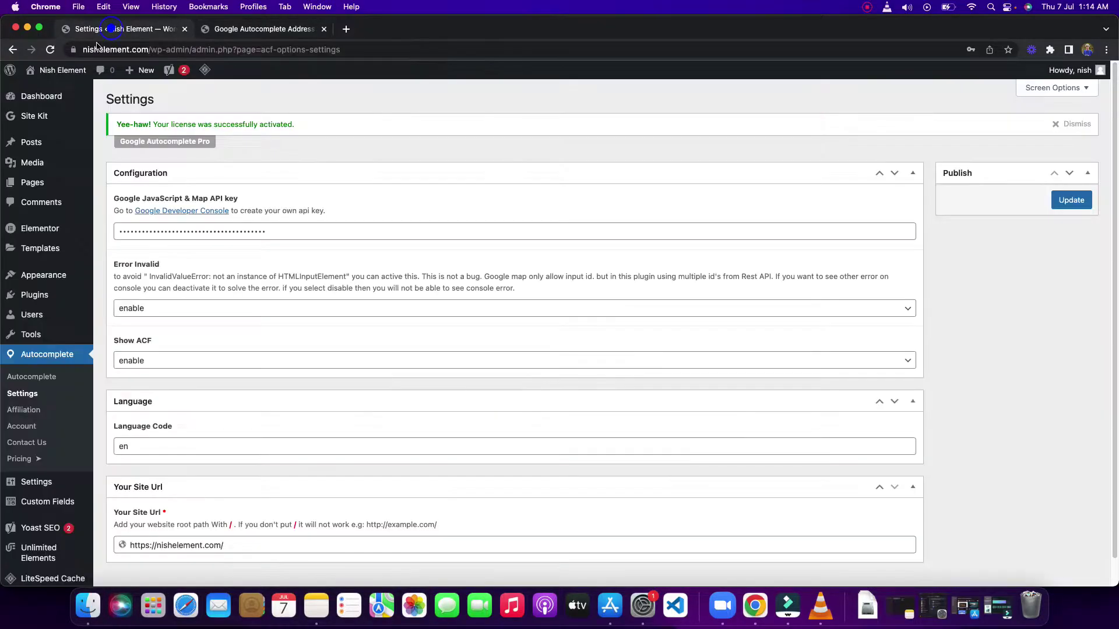
click(29, 293)
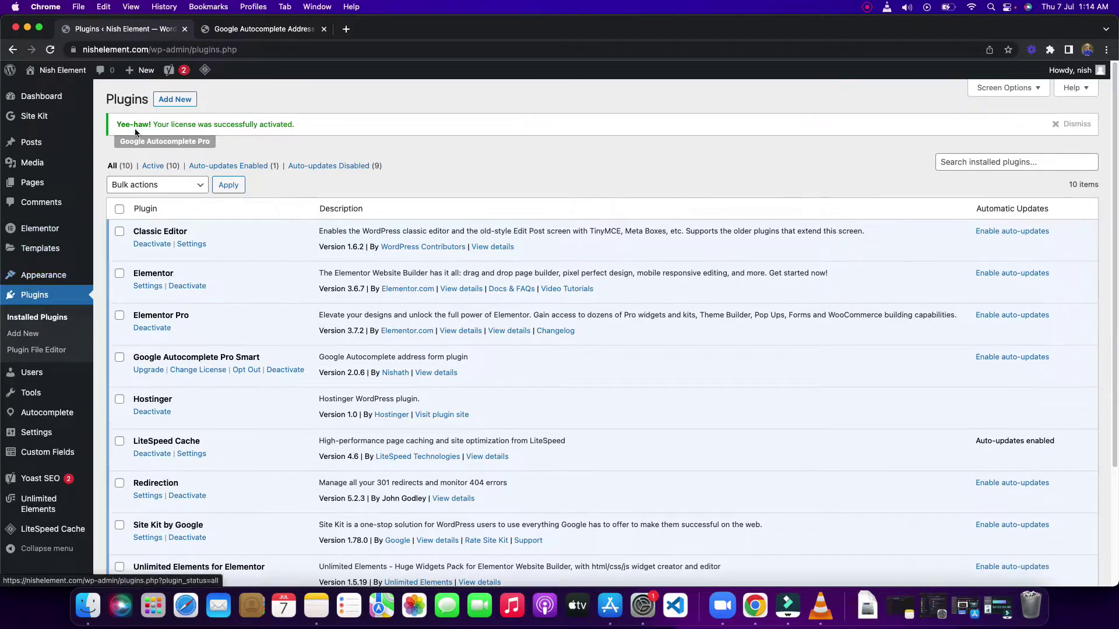
click(170, 97)
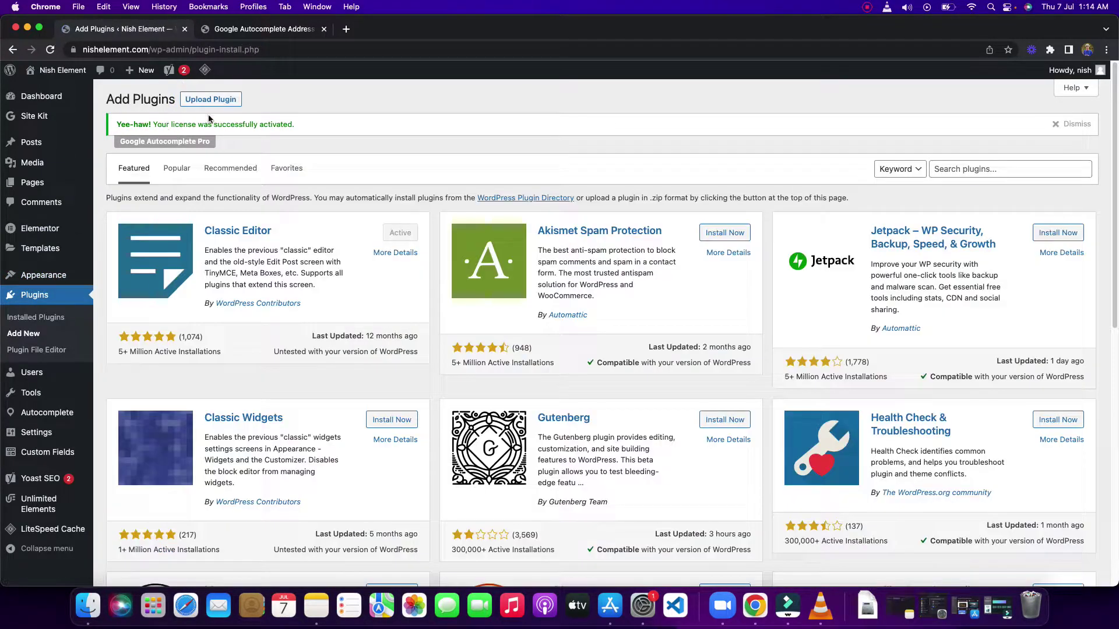
click(212, 105)
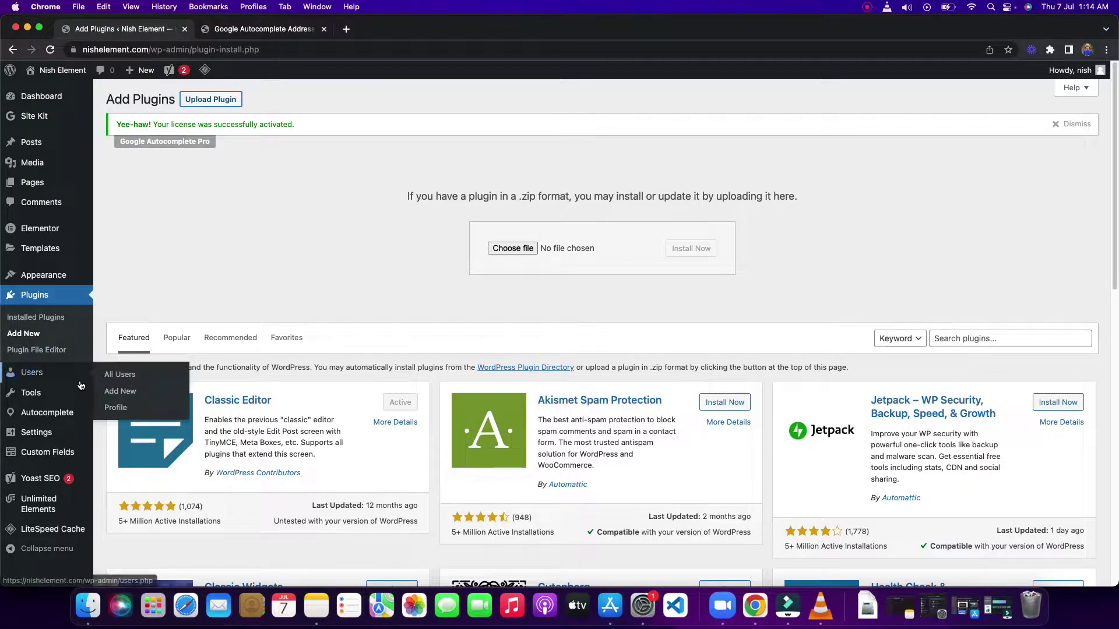
mouse_move(50, 418)
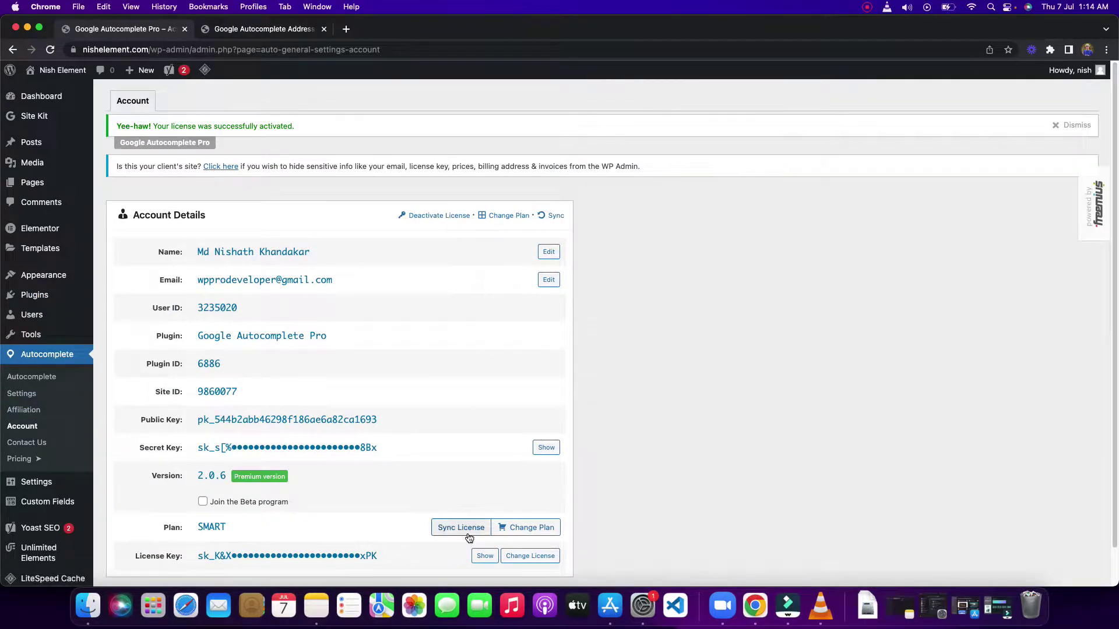
scroll(495, 520, down, 2)
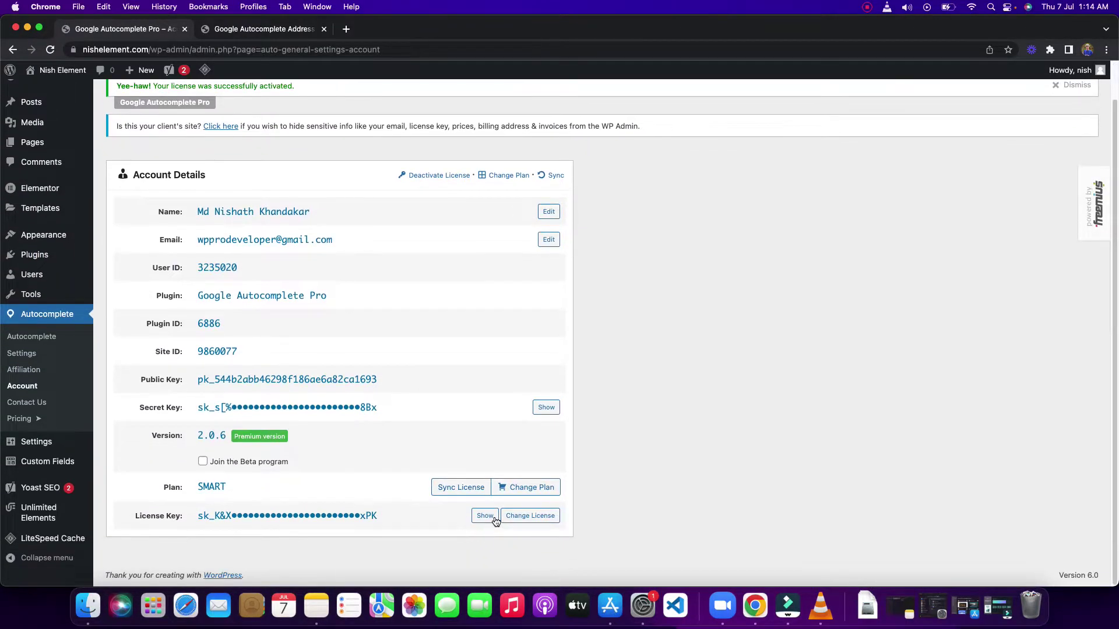
In Autocomplete settings, select the Site Url field and copy the site's base address from the address bar.
click(22, 354)
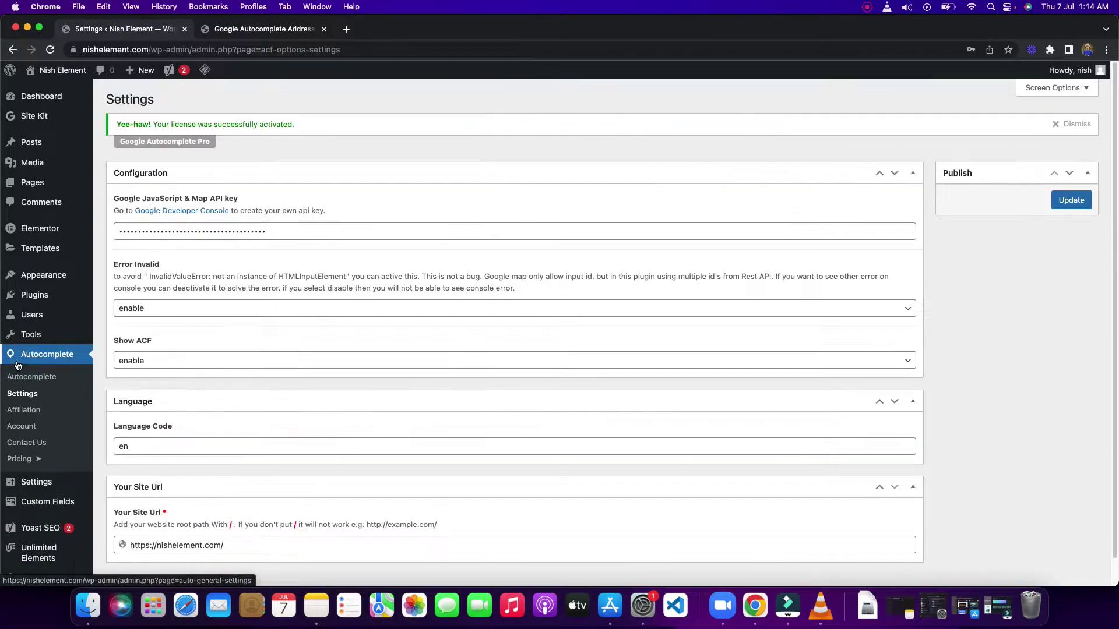
click(278, 233)
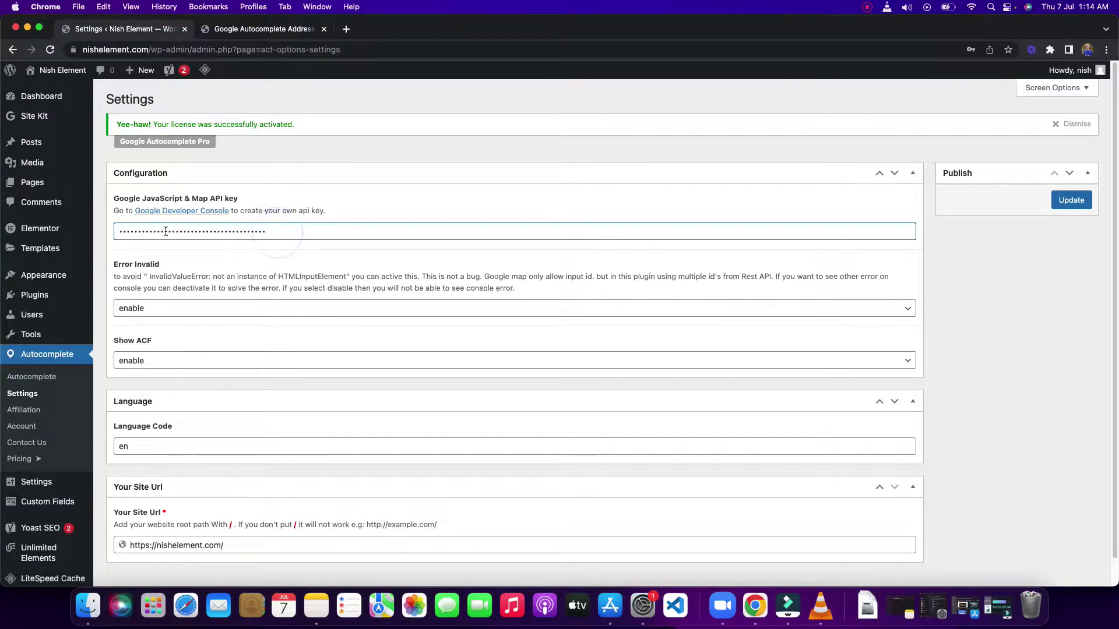
scroll(197, 330, down, 1)
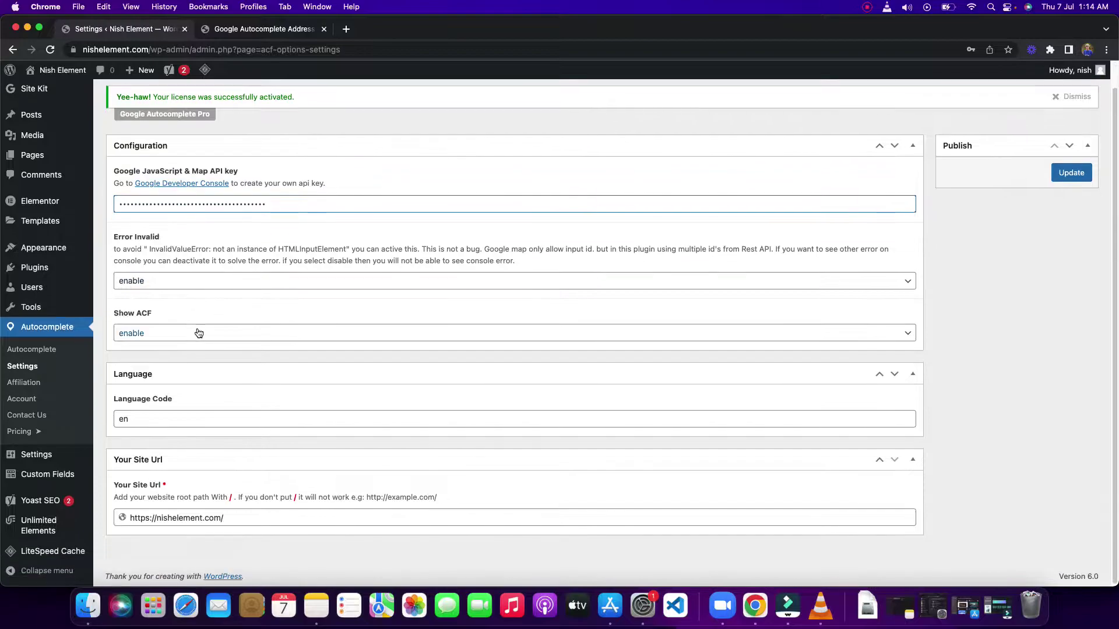
click(246, 519)
triple_click(248, 517)
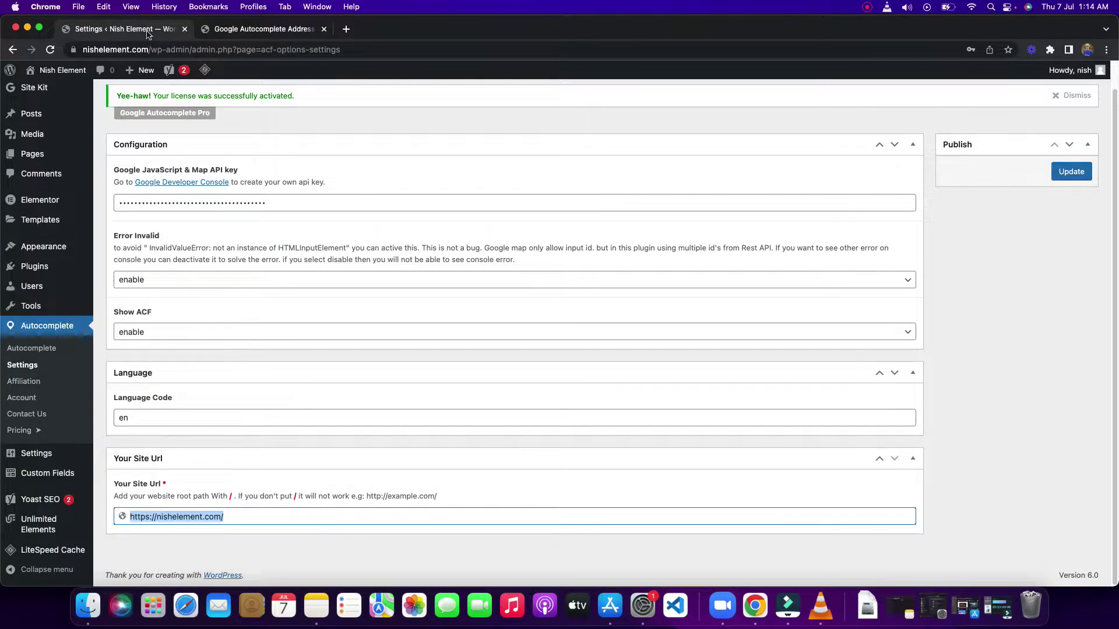
click(152, 49)
drag(95, 49, 93, 49)
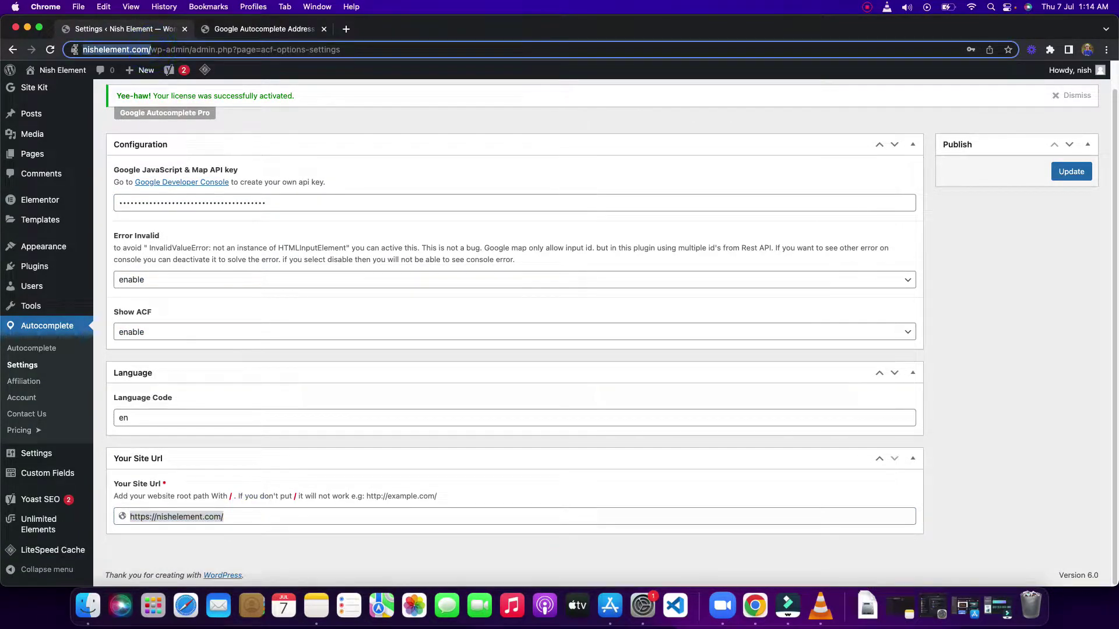
right_click(127, 50)
click(150, 149)
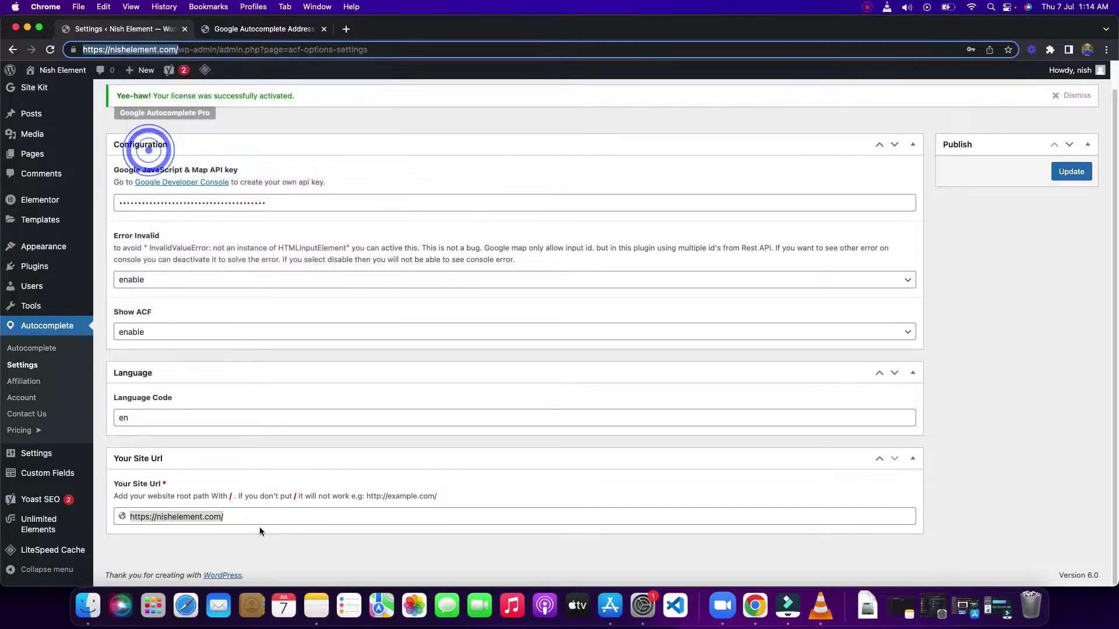
Remove the Site Url's trailing character and save the settings, declining Chrome's password prompt.
triple_click(245, 519)
click(238, 517)
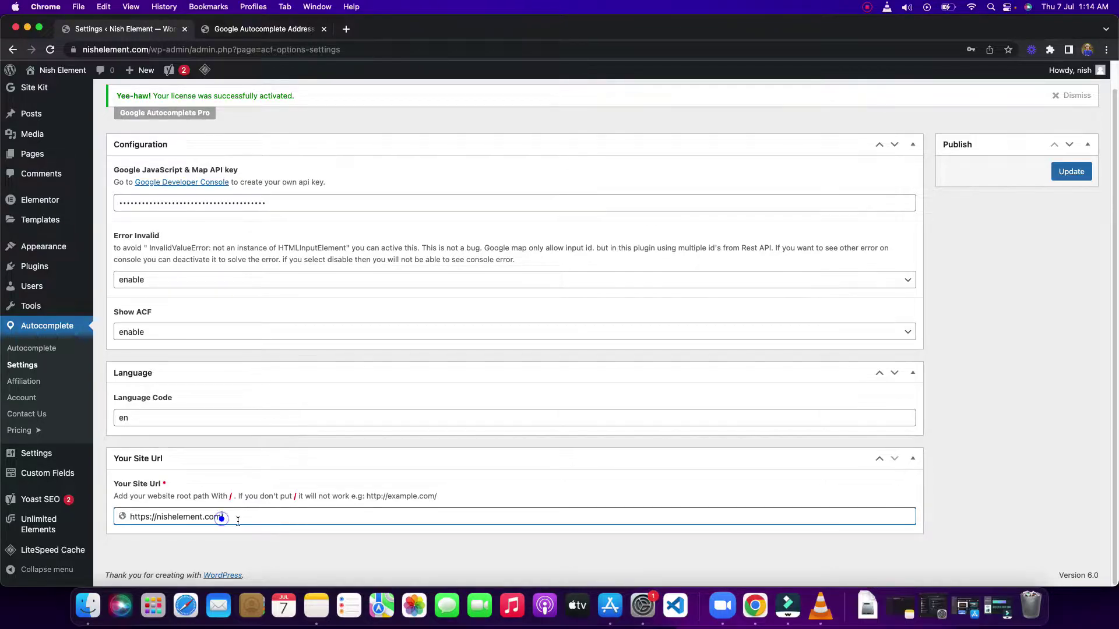
key(BackSpace)
click(1070, 172)
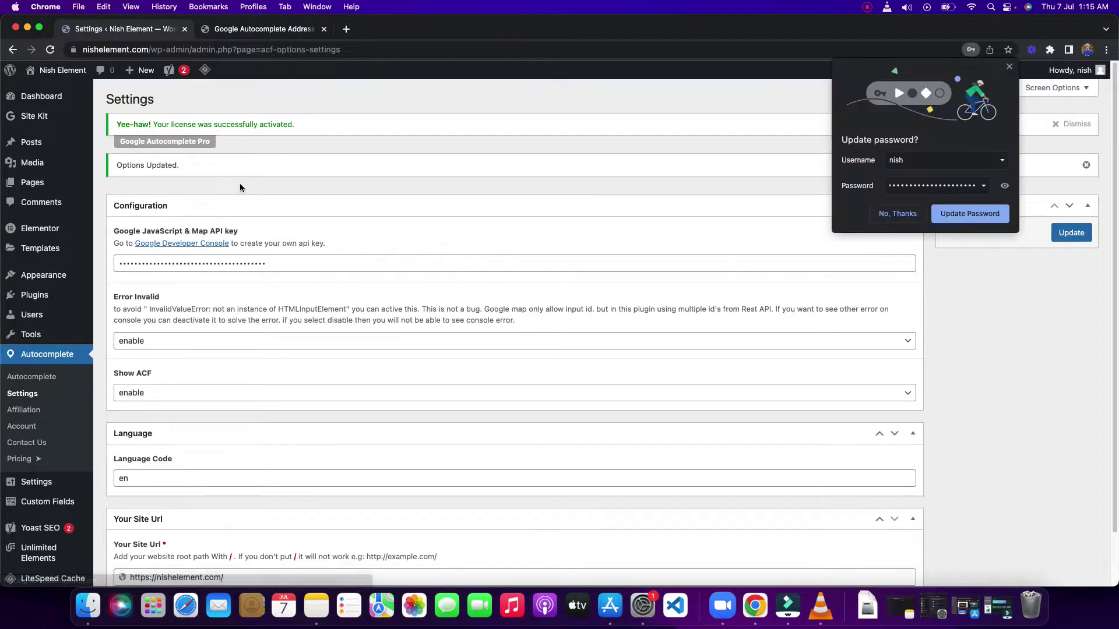
click(902, 216)
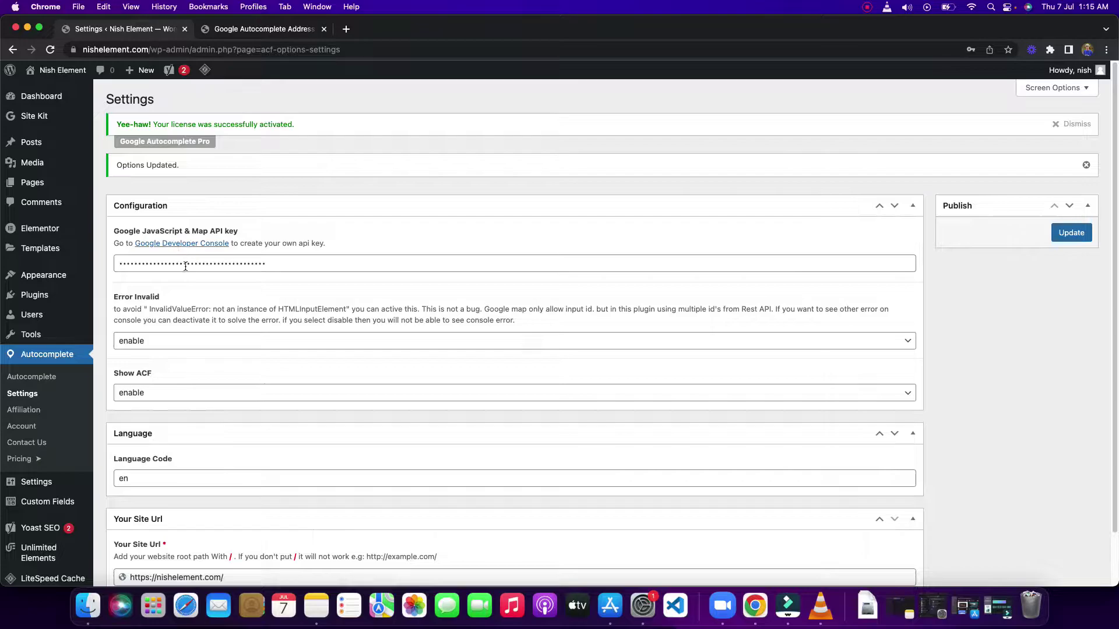
click(269, 265)
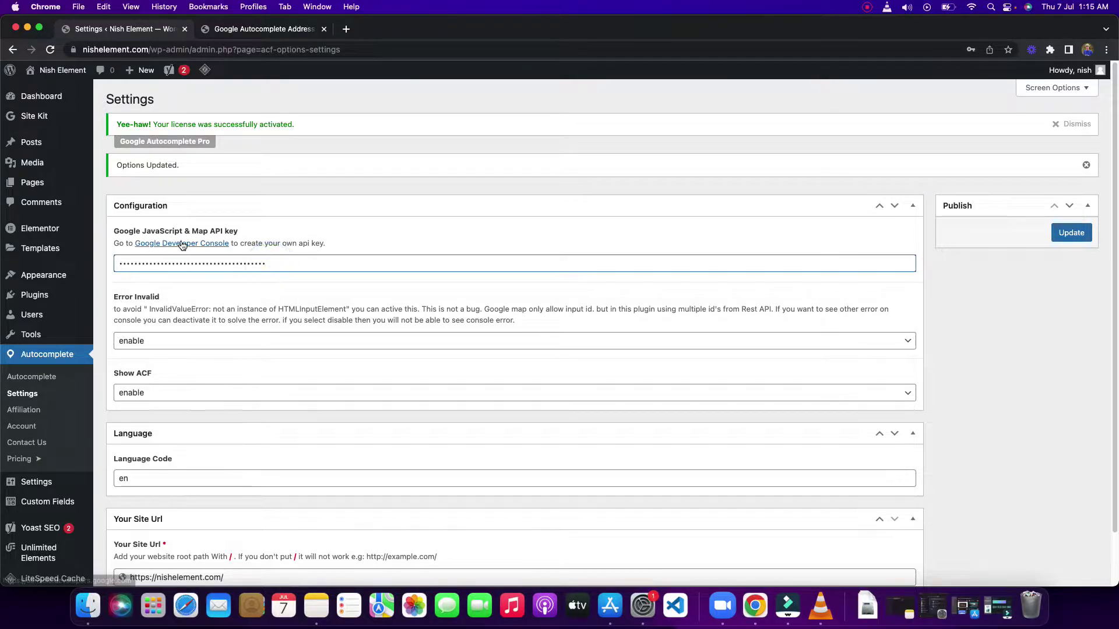
Open Google Developer Console for Auto Fill Forms and review the project picker and navigation menu.
click(185, 245)
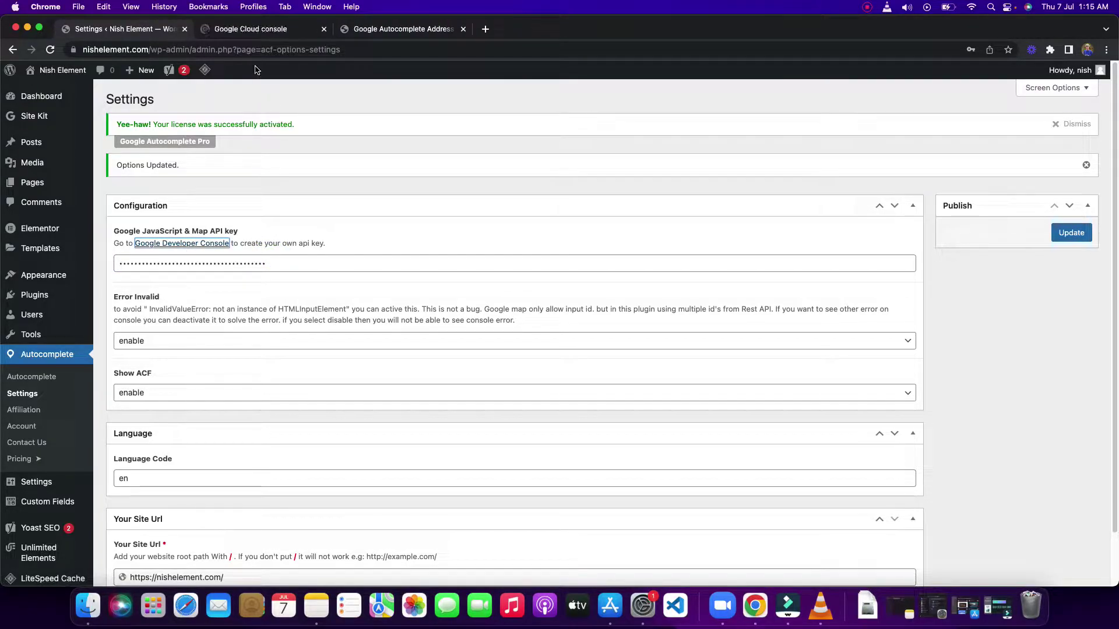
click(261, 35)
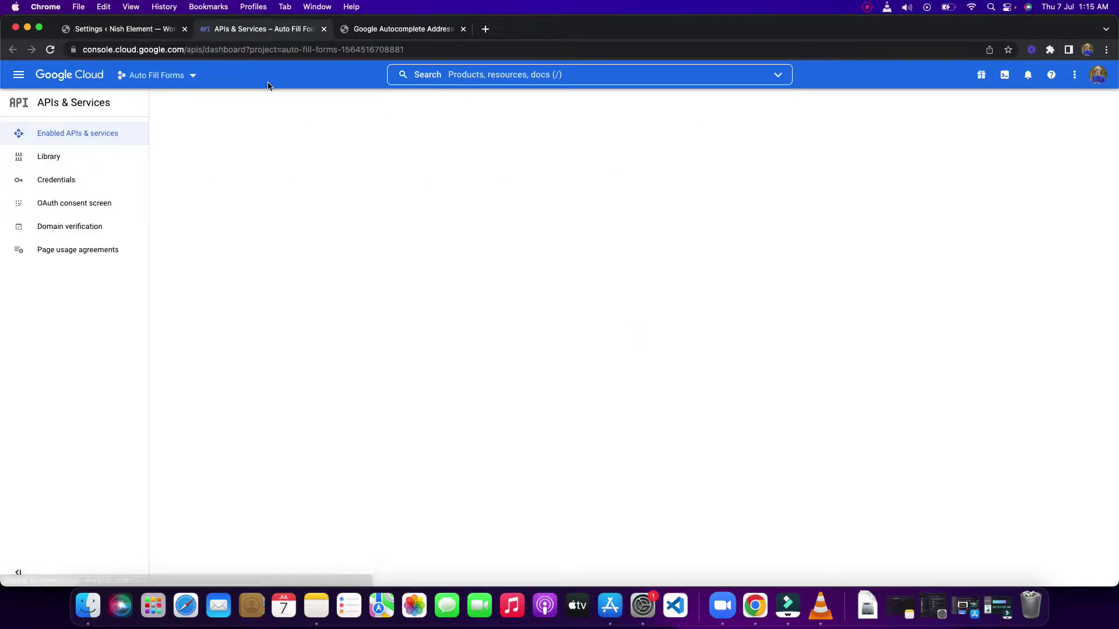
click(173, 75)
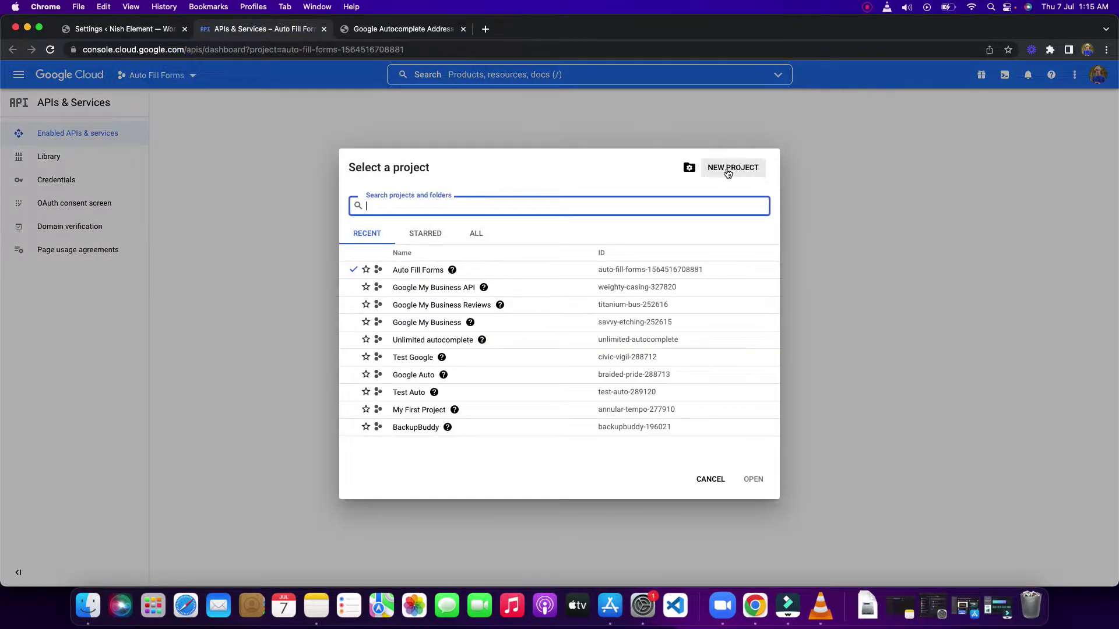
key(Escape)
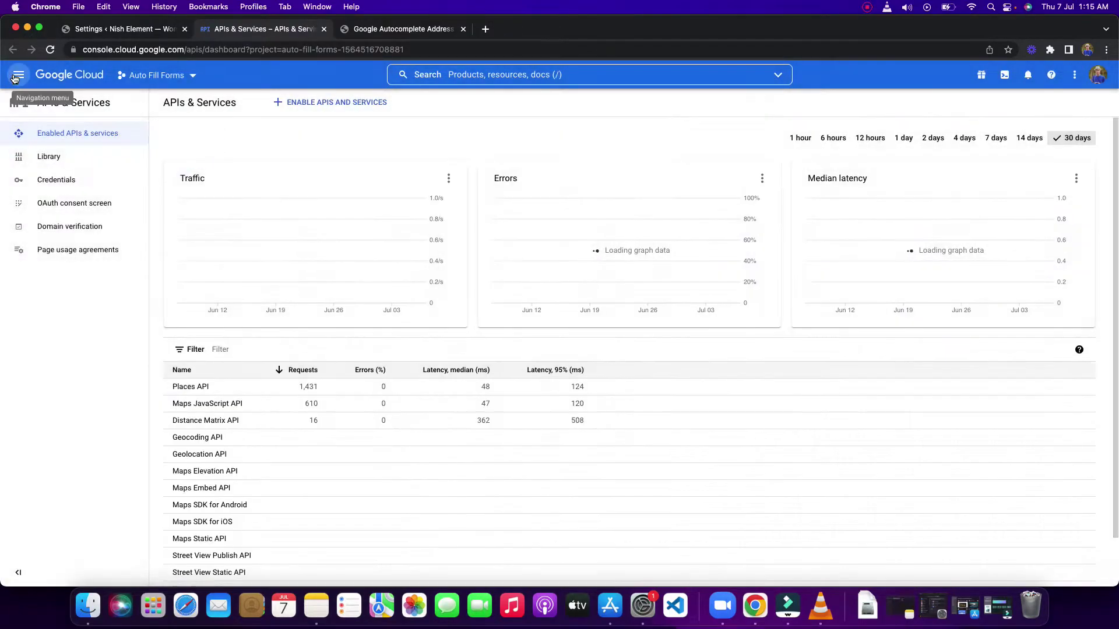
click(18, 74)
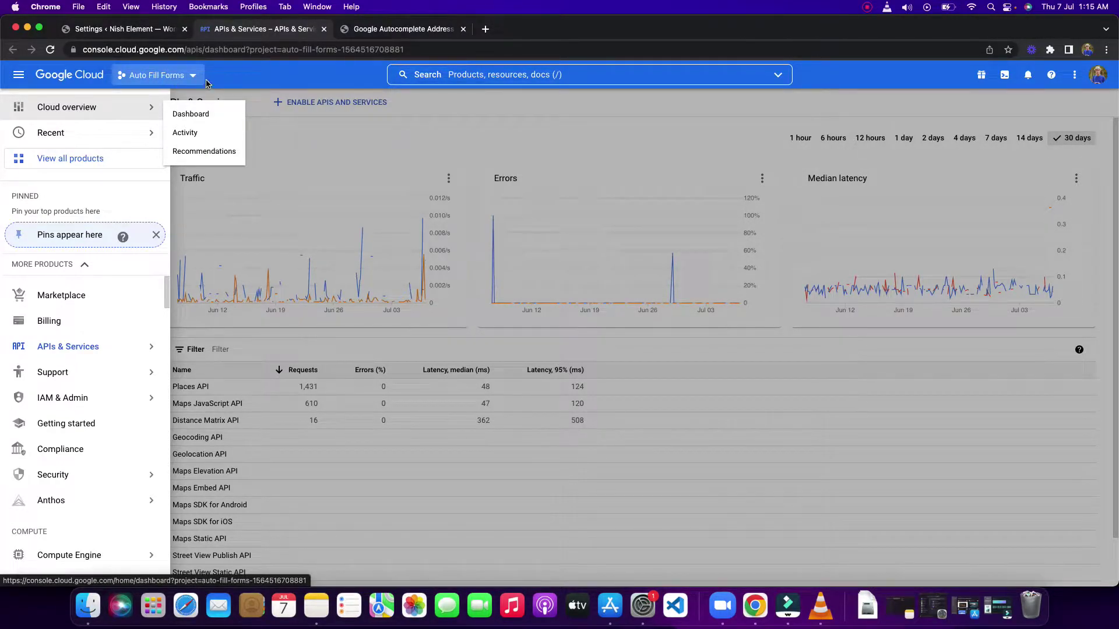
click(260, 186)
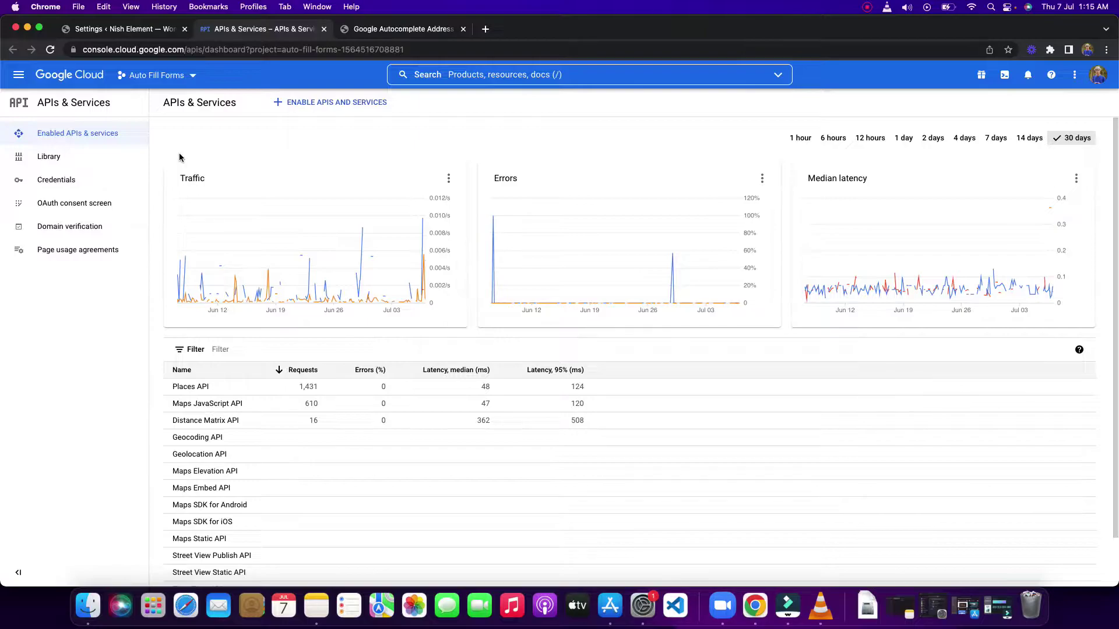
From the API Library, check the Maps JavaScript API and Places API pages, then close both.
click(88, 159)
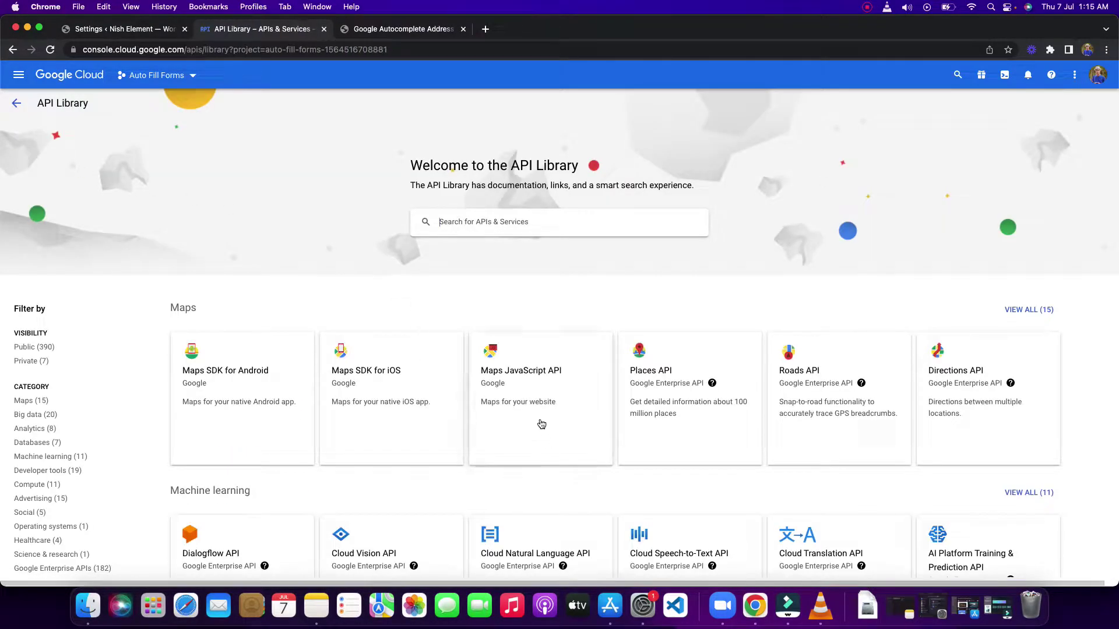
super+click(541, 403)
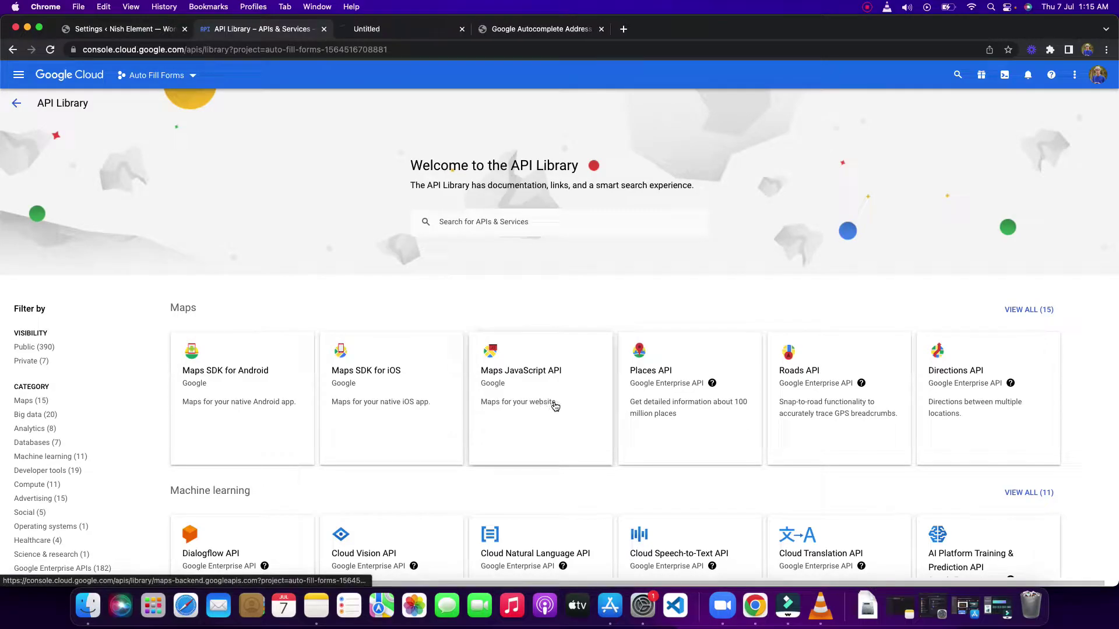
super+click(660, 384)
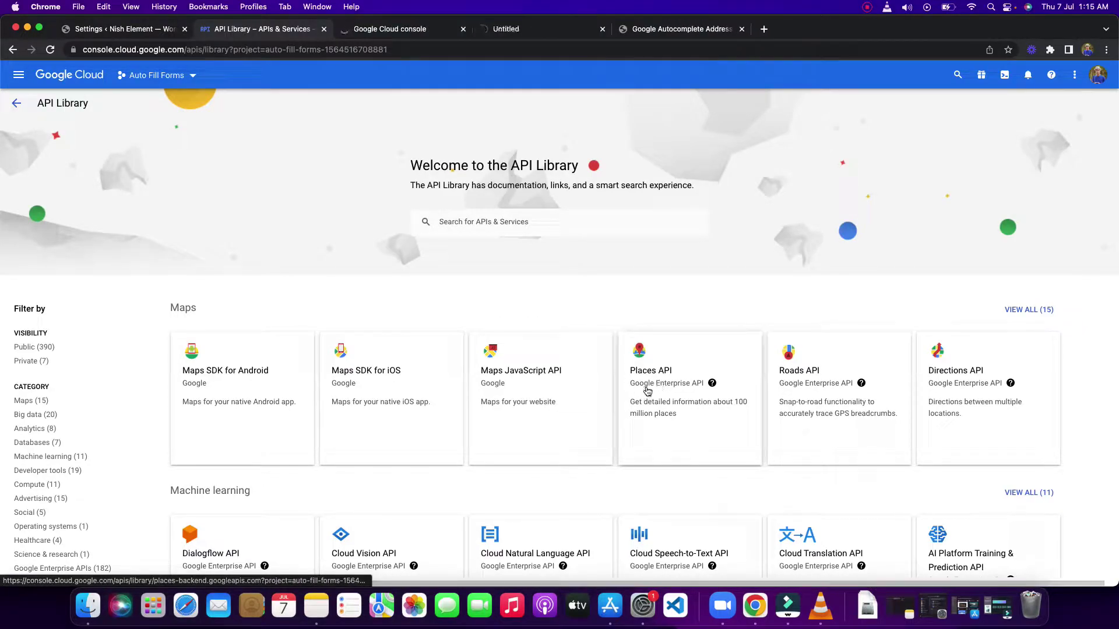
click(383, 29)
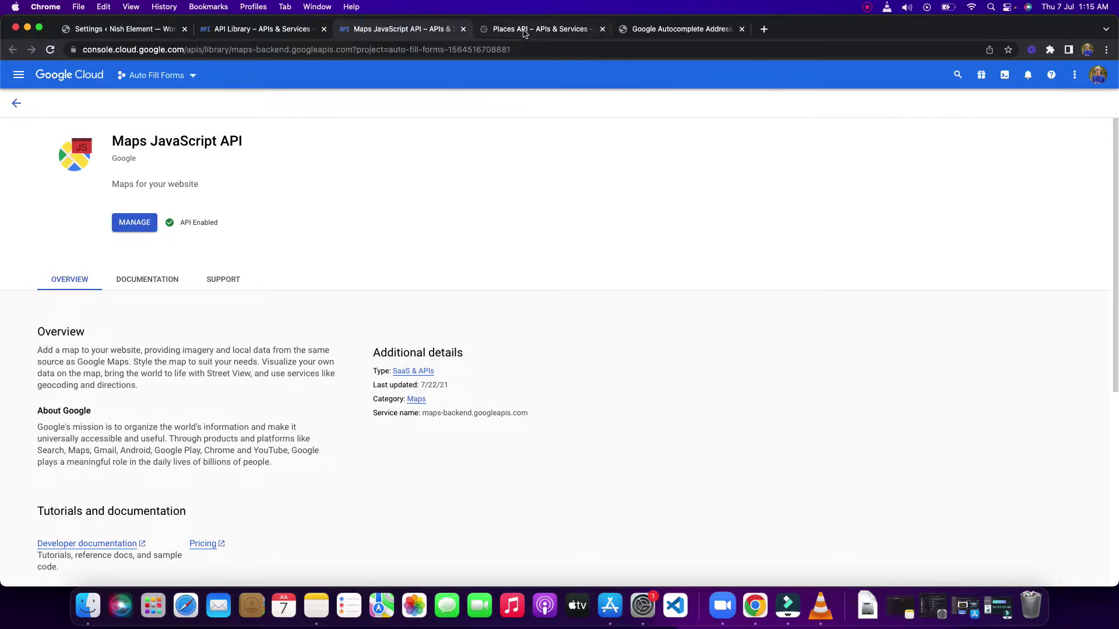
click(524, 32)
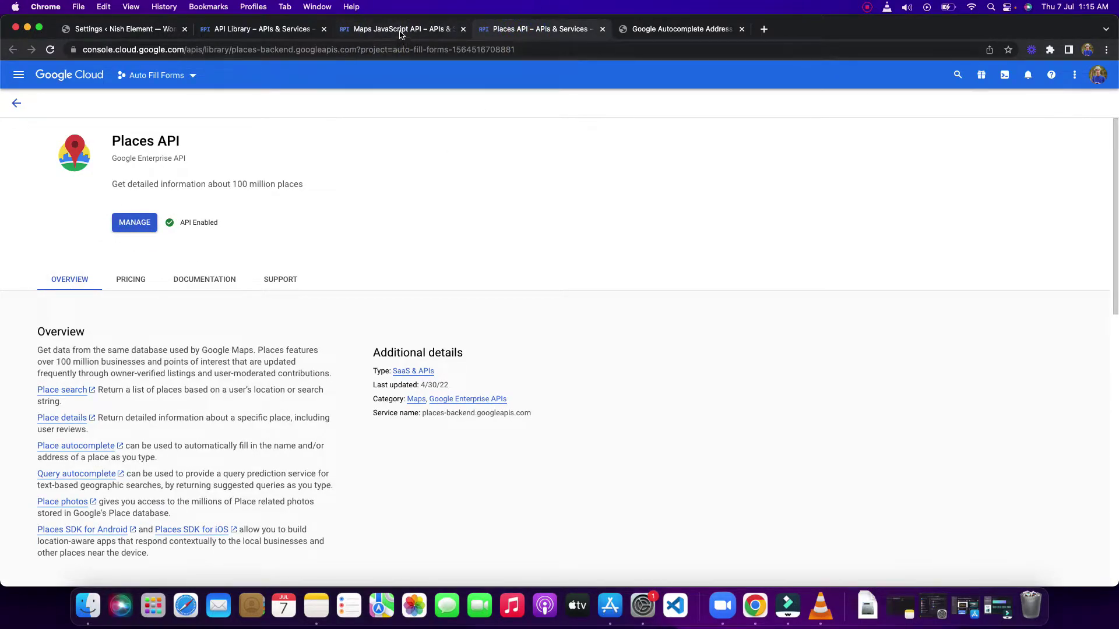
click(463, 29)
click(463, 30)
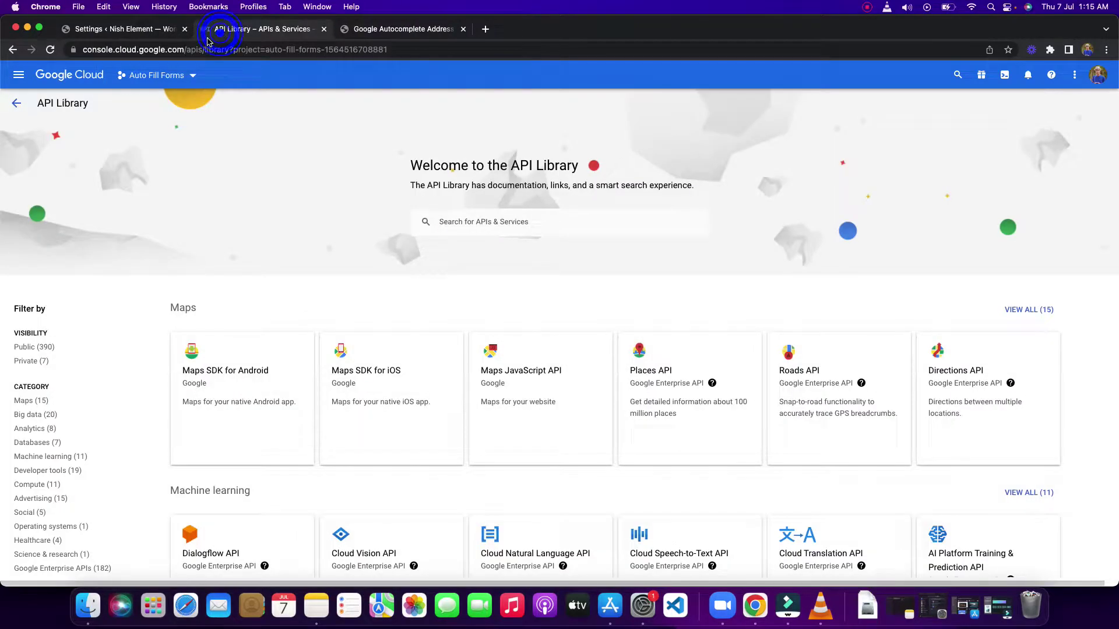
click(126, 32)
click(256, 29)
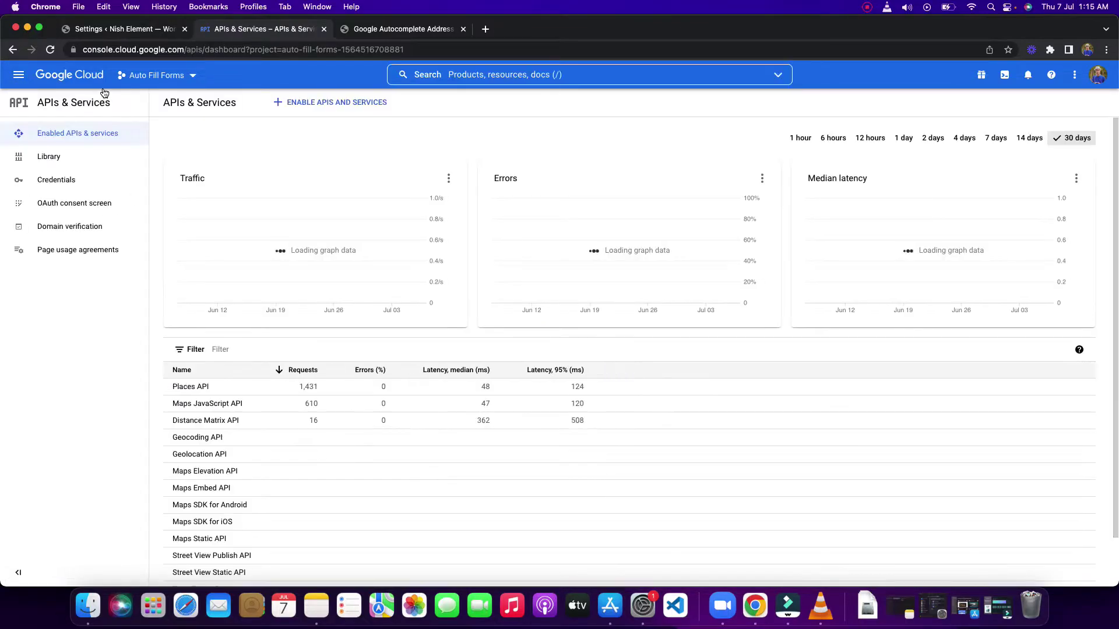
Create a new API key under Credentials and copy the generated key.
click(54, 181)
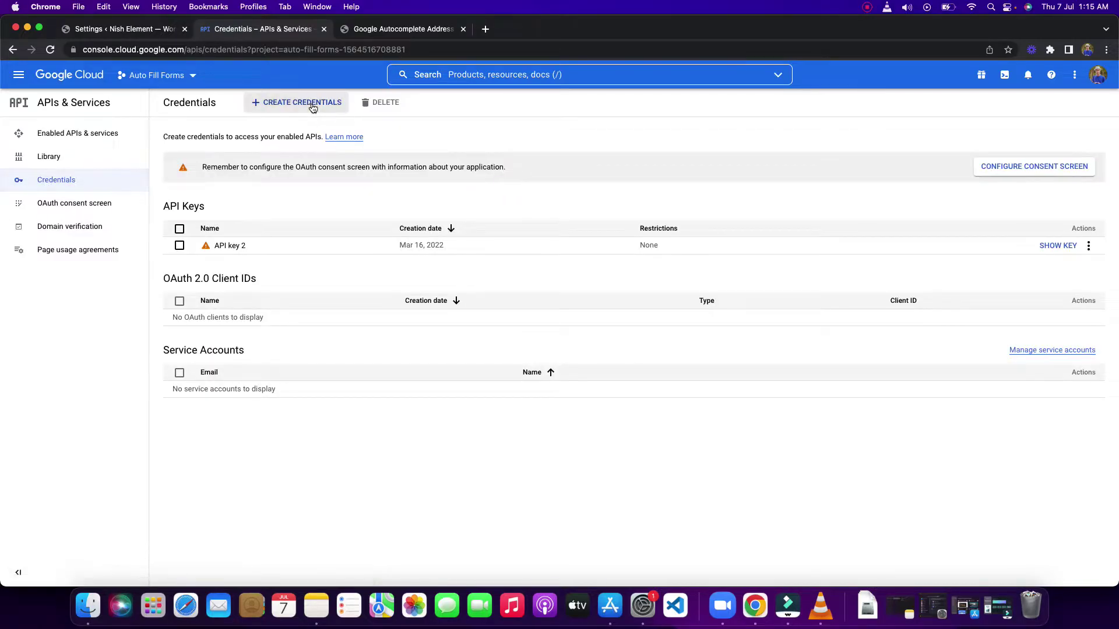
click(308, 109)
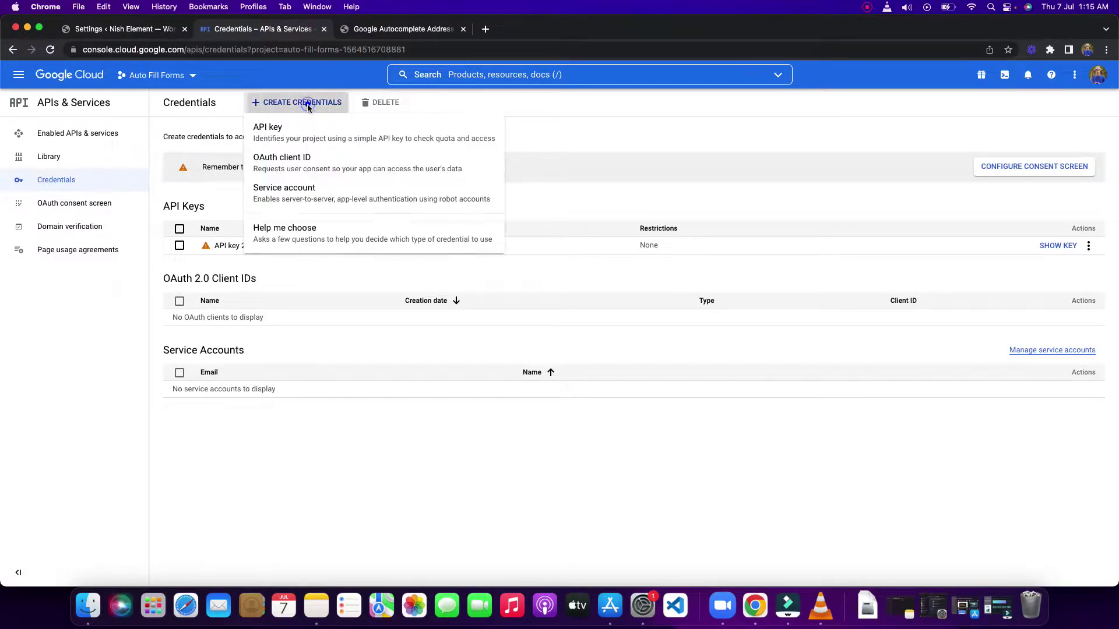
click(281, 137)
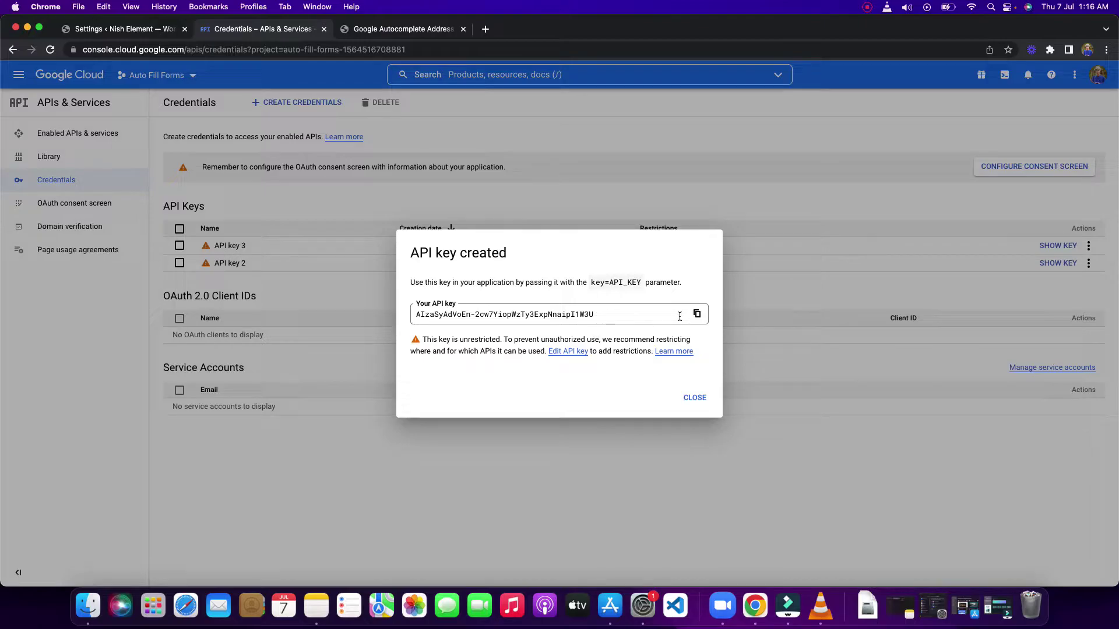
click(697, 314)
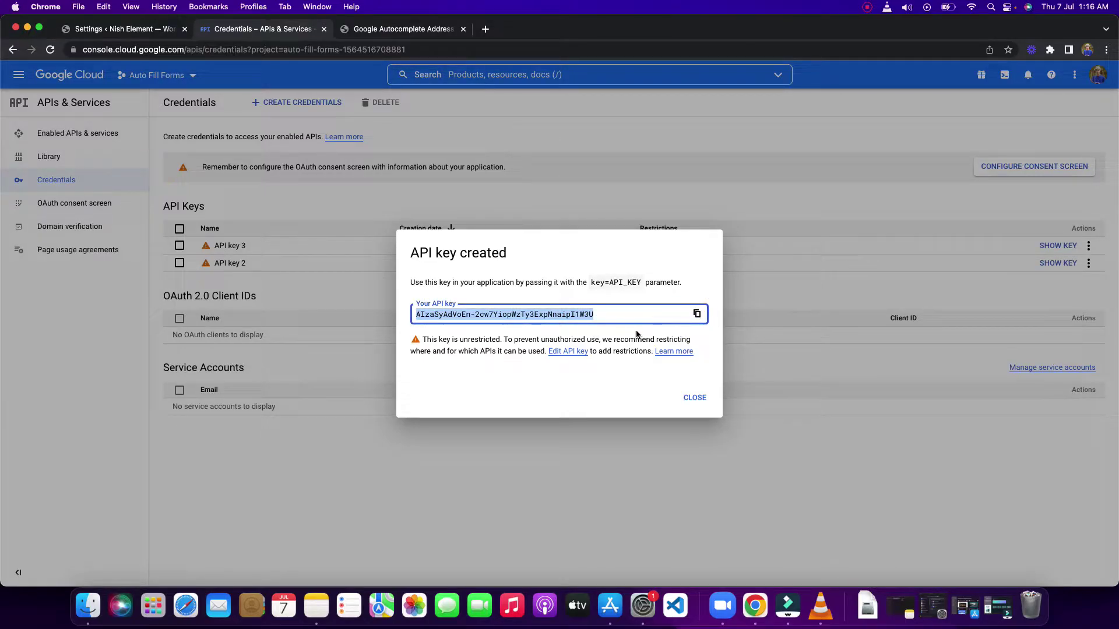
Close the new-key dialog, start deleting API key 2, then cancel it.
click(684, 392)
click(179, 262)
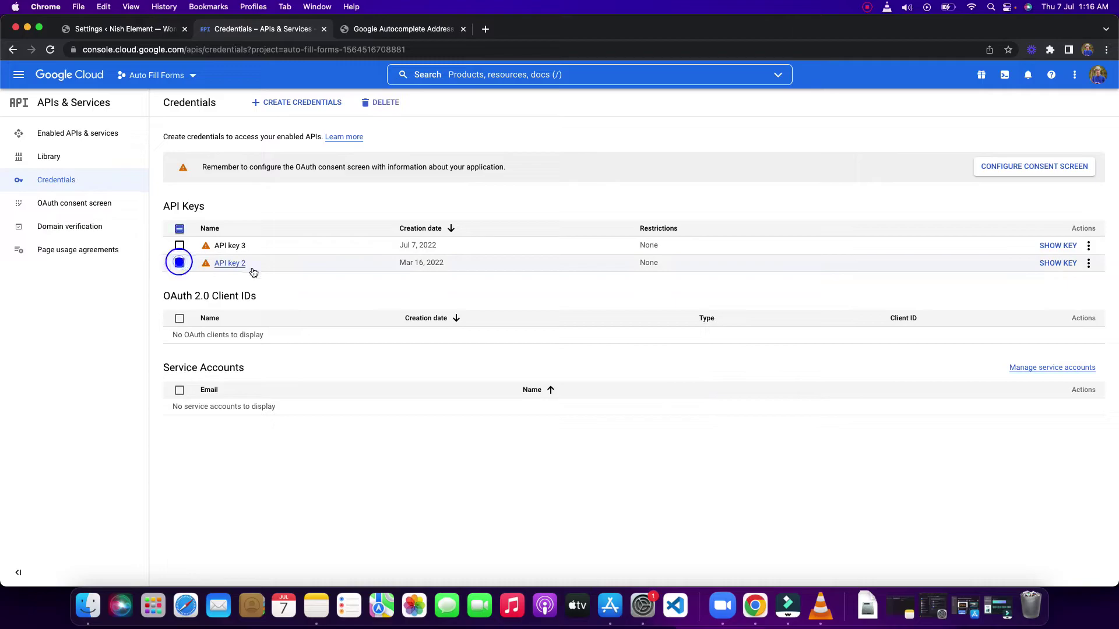
click(1089, 263)
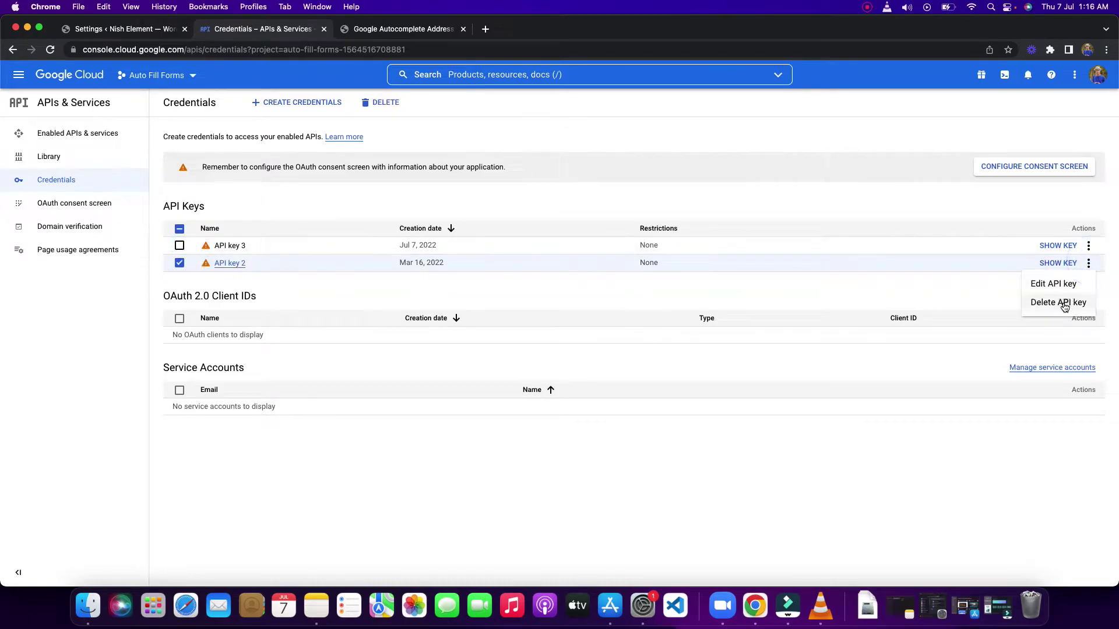
click(1064, 303)
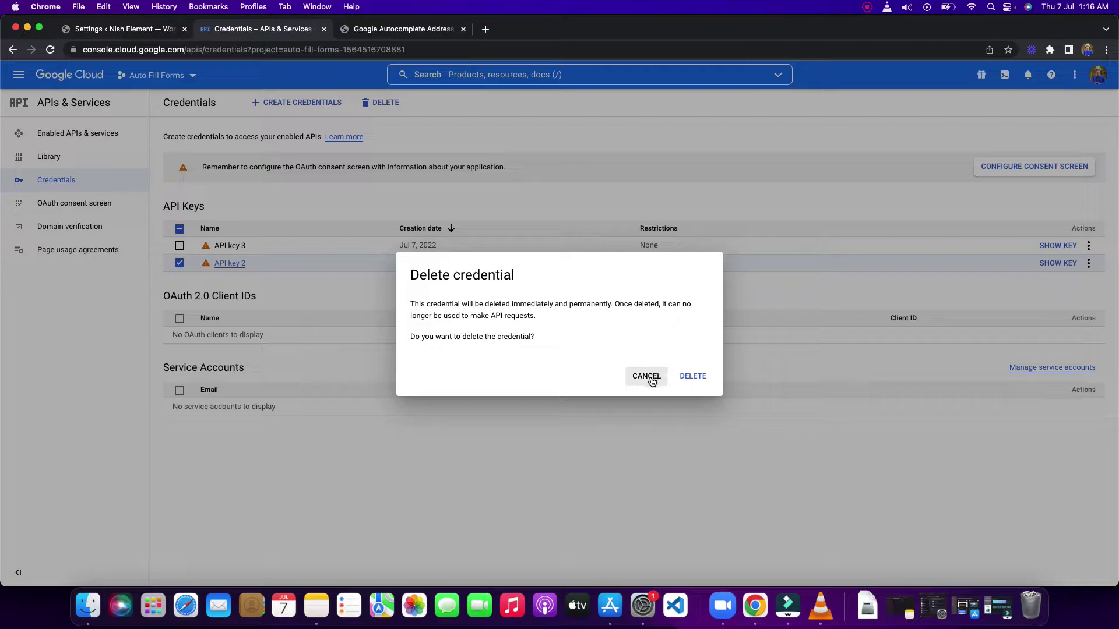
click(648, 376)
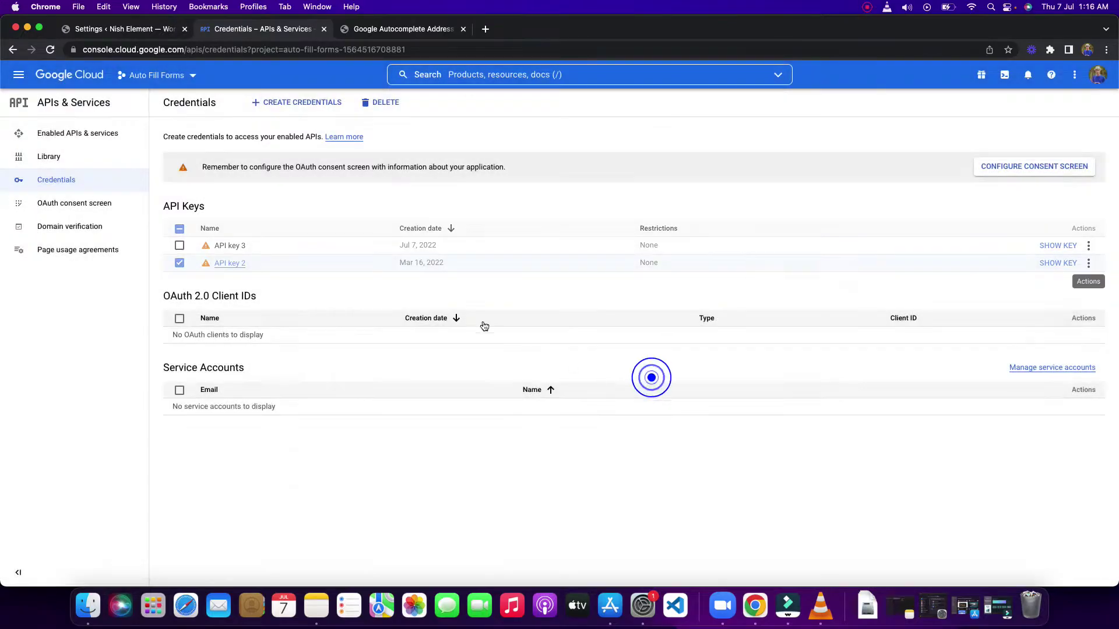
click(179, 263)
Delete API key 3 from its Actions menu and confirm the deletion.
click(179, 245)
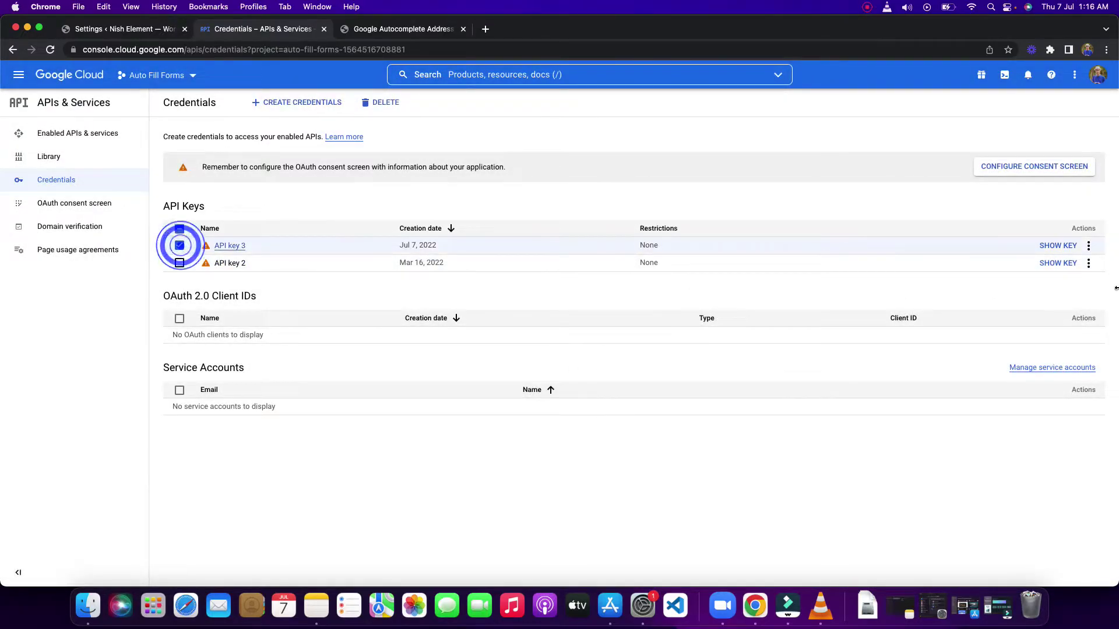
click(1089, 246)
click(1069, 286)
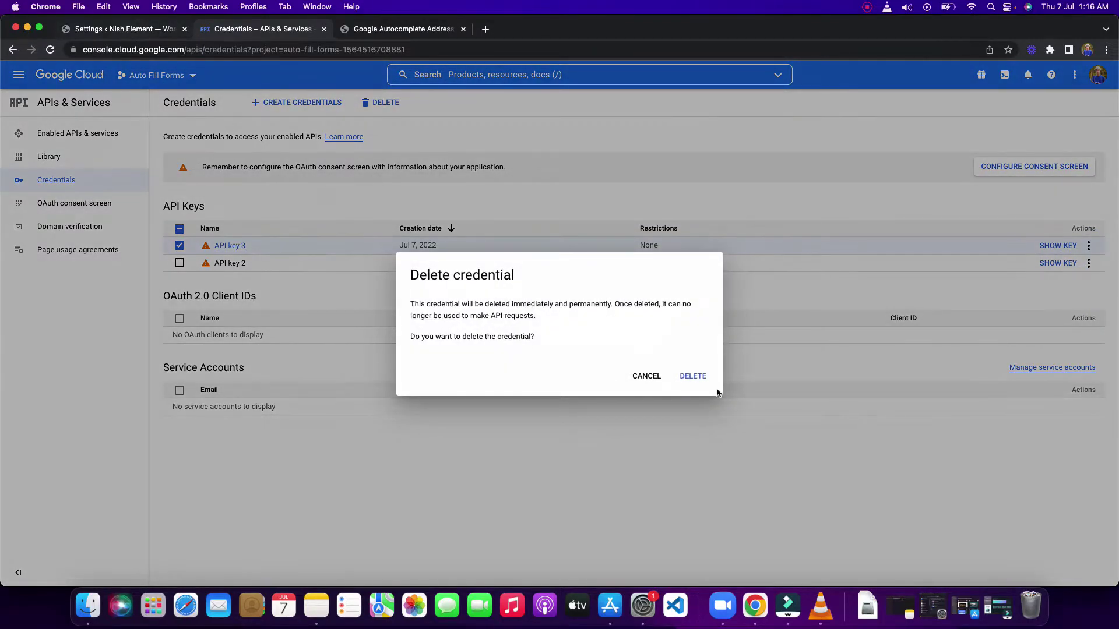
click(712, 379)
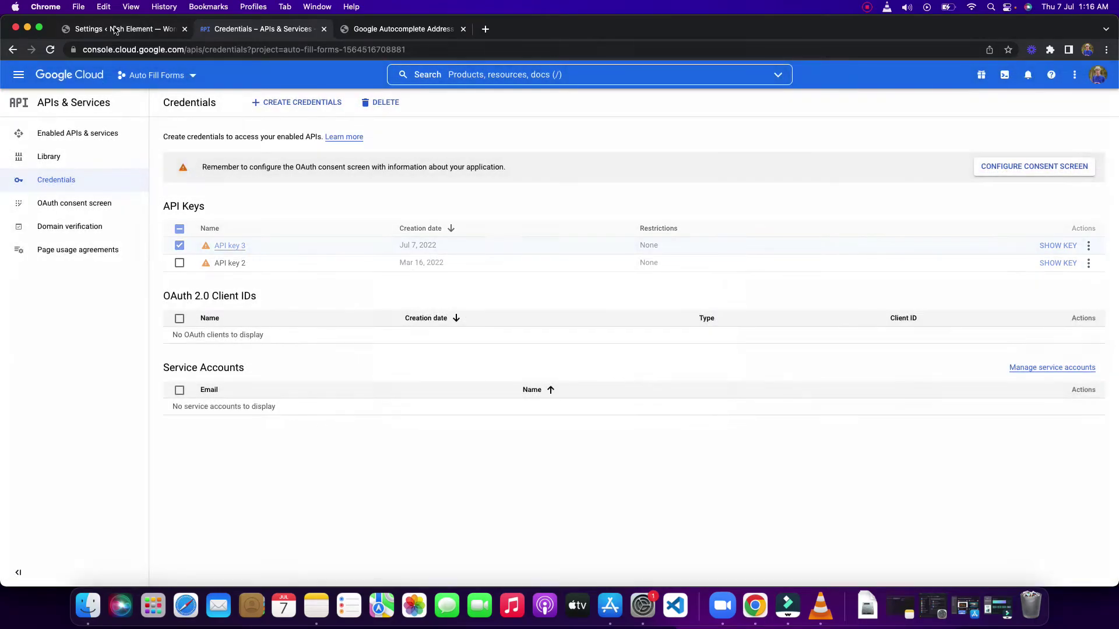
Save the Autocomplete settings as they are, dismissing Chrome's password prompt.
click(110, 33)
click(305, 264)
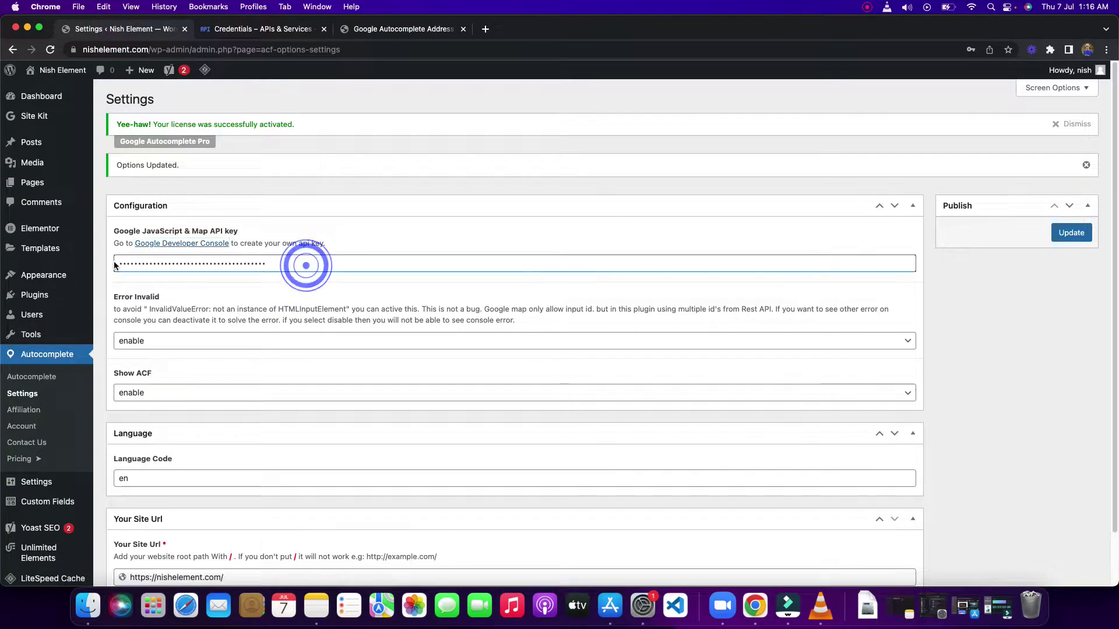
scroll(210, 326, down, 2)
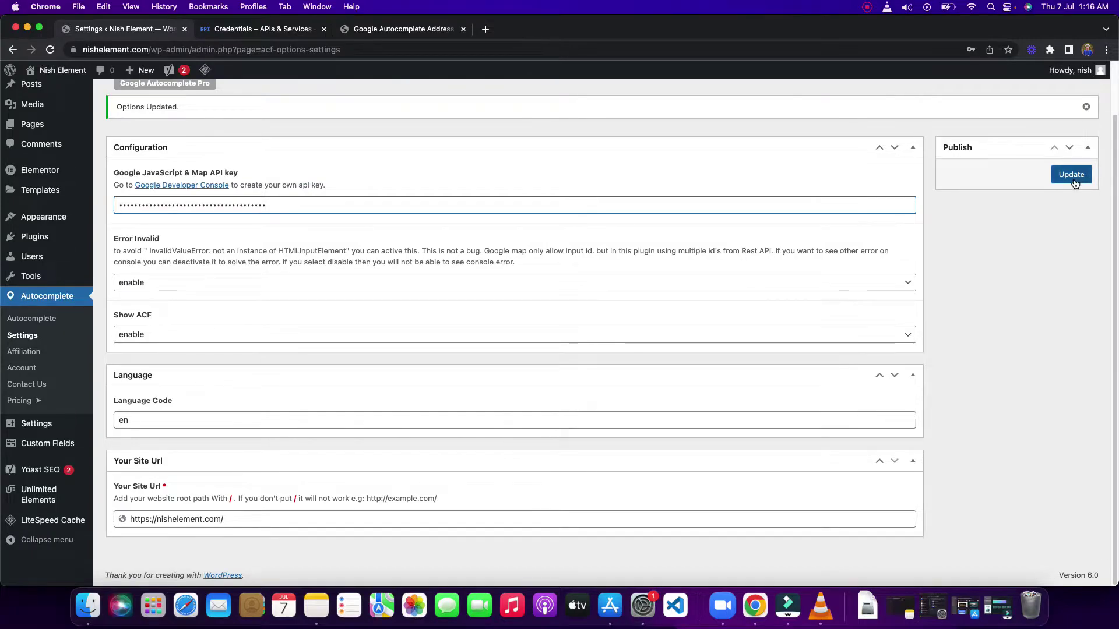
click(1071, 180)
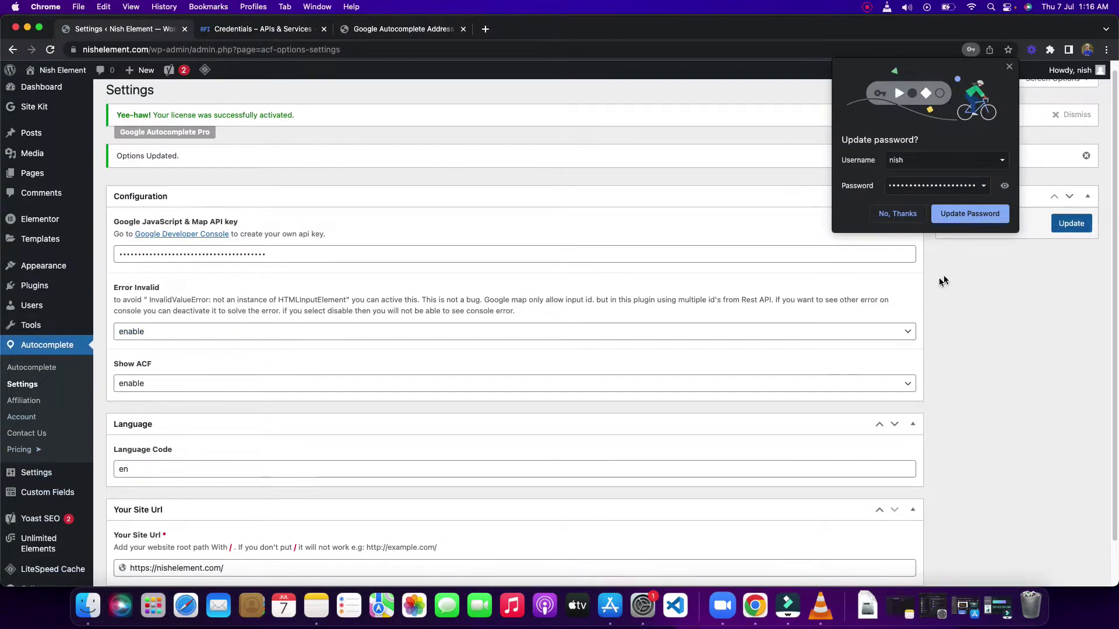
click(898, 214)
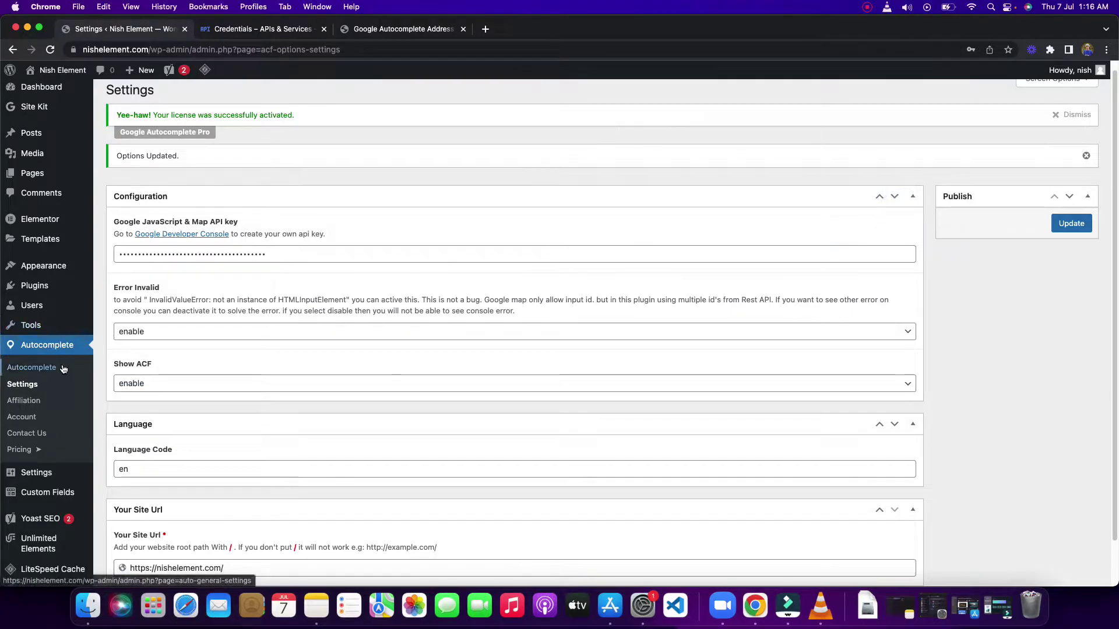
Set Show ACF to disable and save the settings.
scroll(264, 432, down, 1)
click(162, 376)
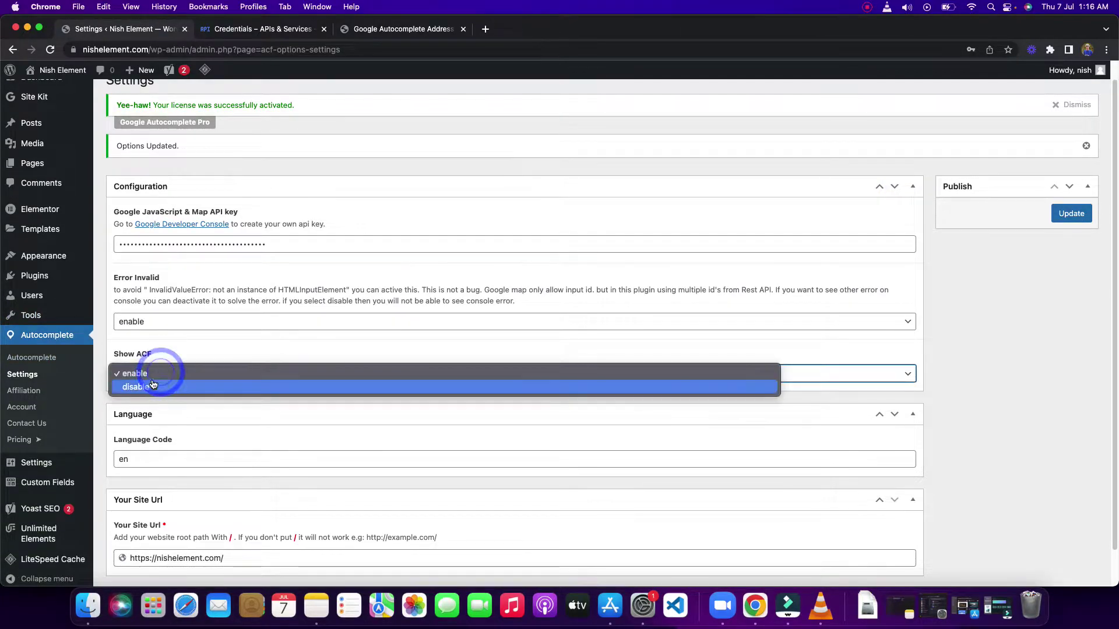
mouse_move(28, 491)
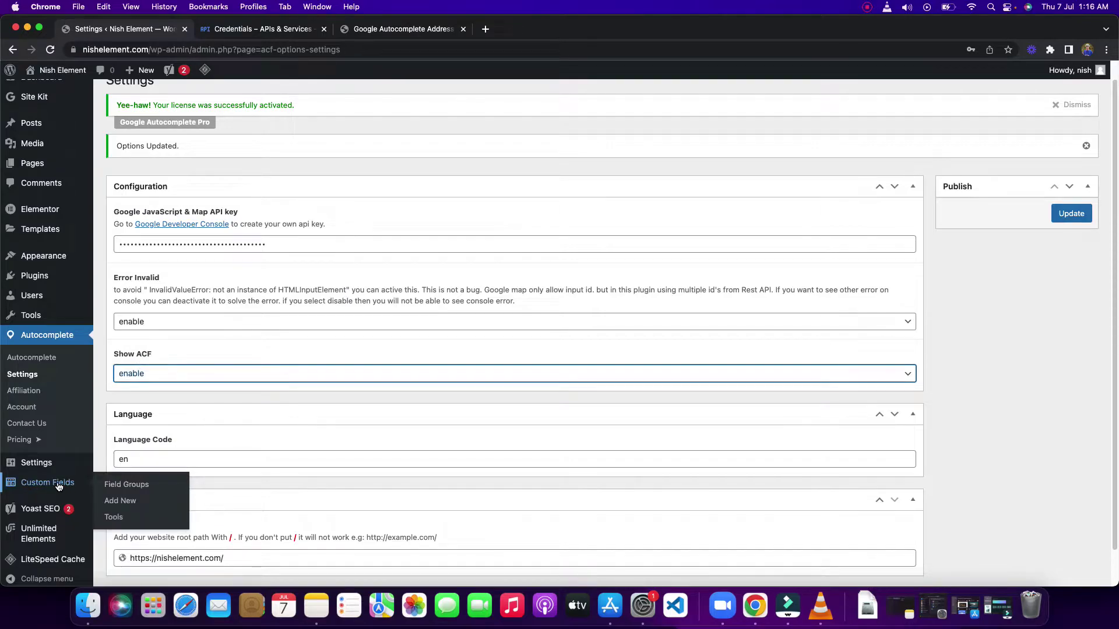
click(160, 375)
click(153, 388)
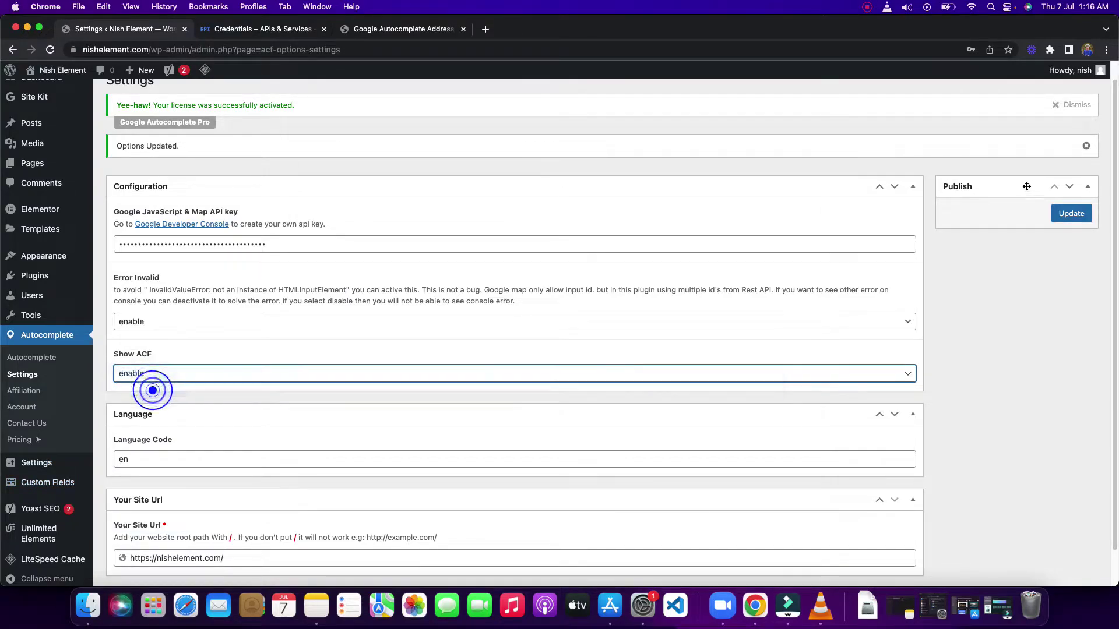
click(1071, 214)
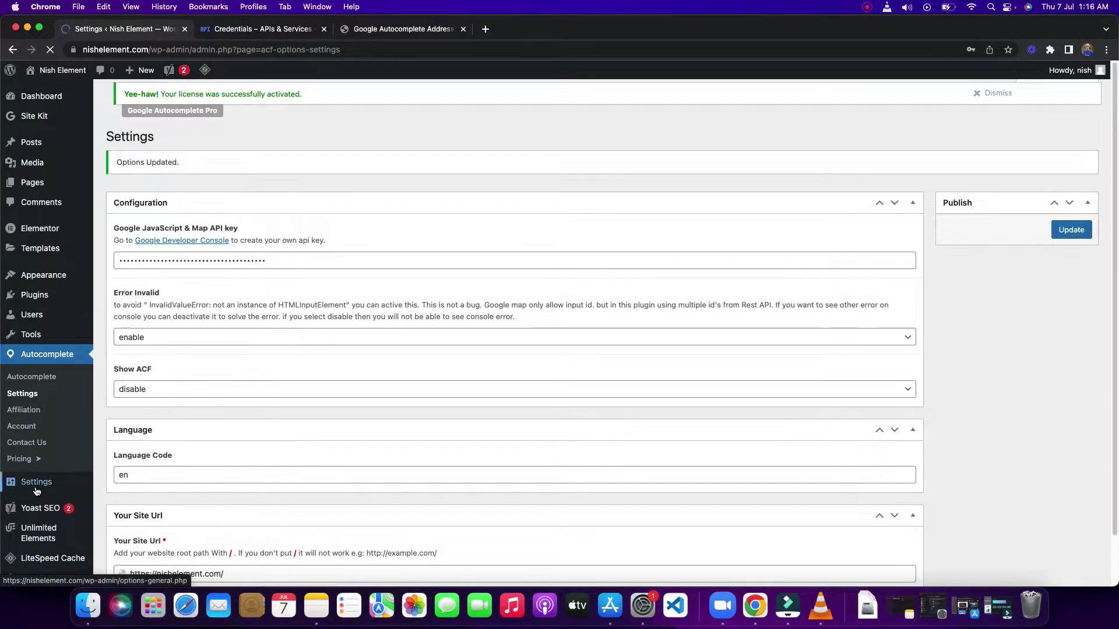
click(898, 214)
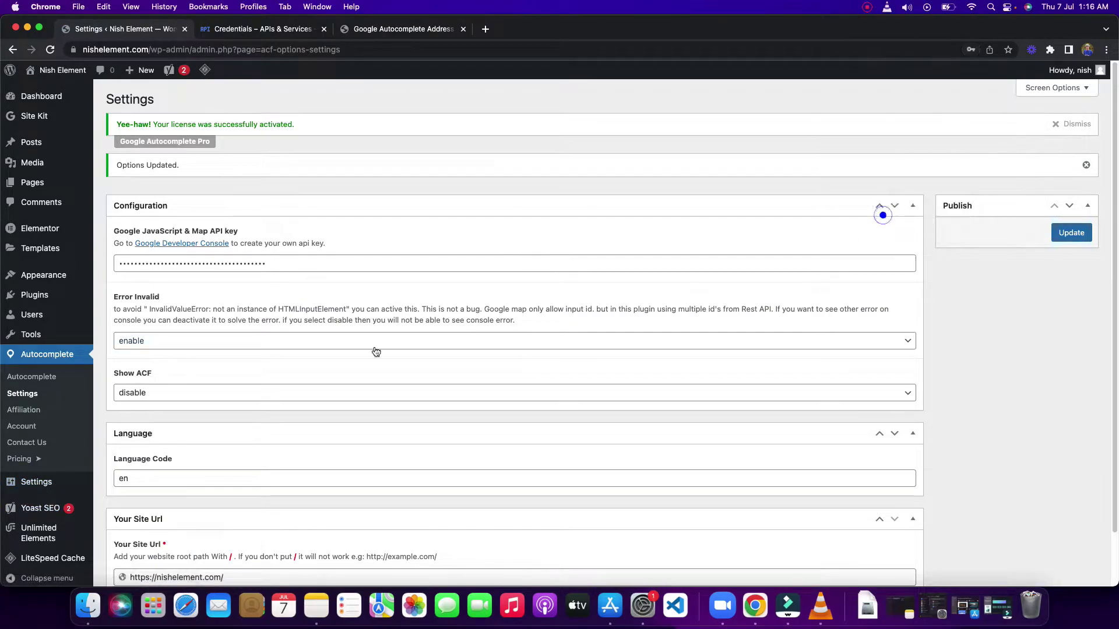
Set Show ACF back to enable and Error Invalid to disable, saving the settings.
click(165, 393)
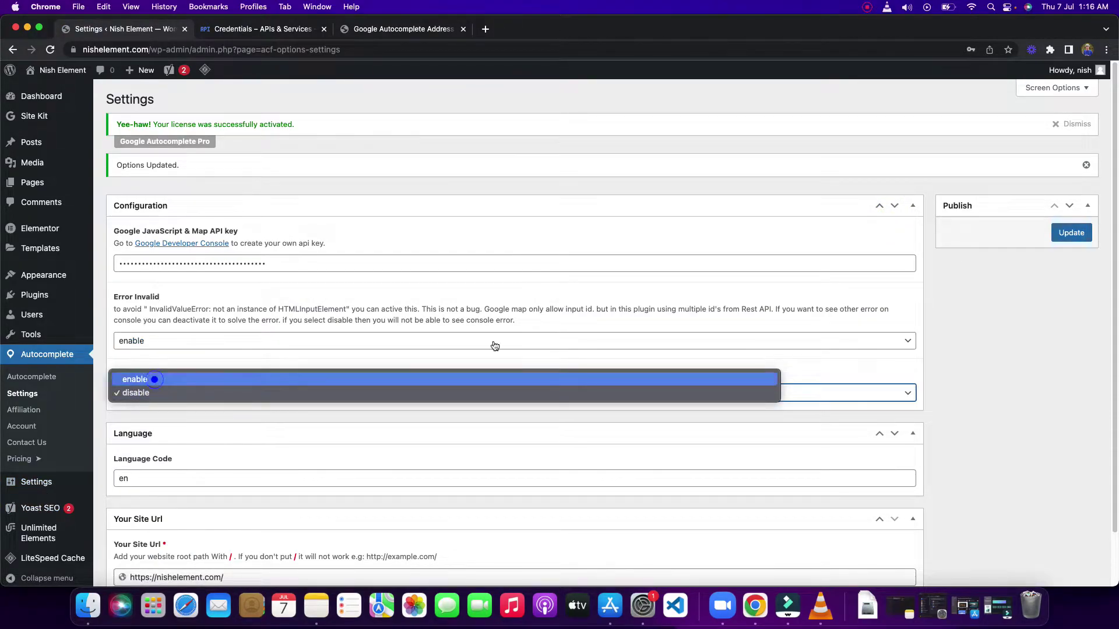
click(135, 380)
click(1071, 232)
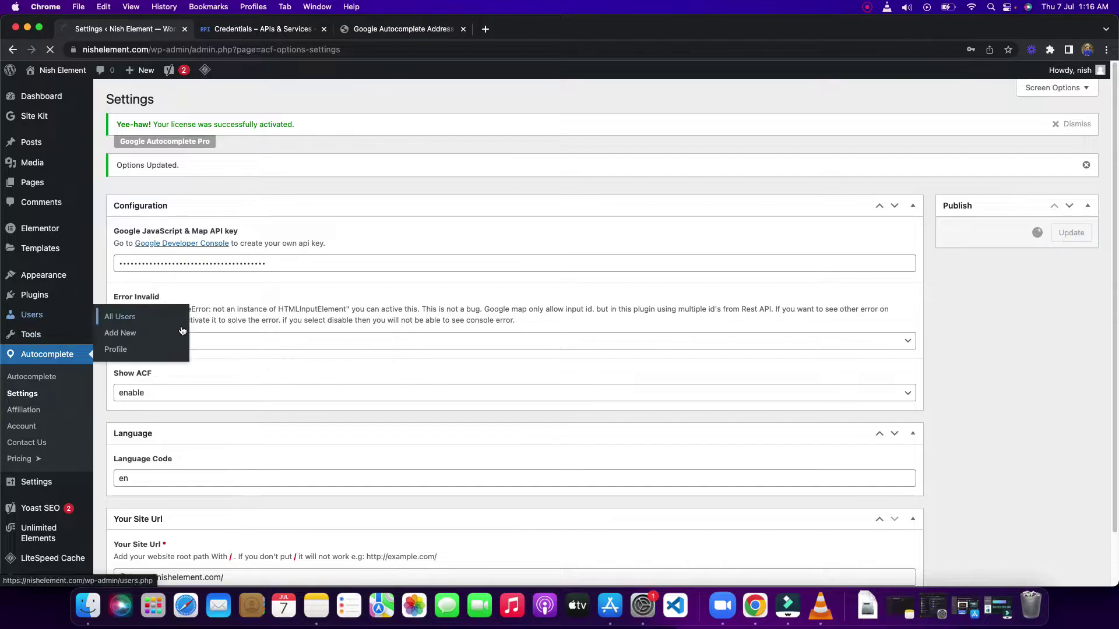
click(150, 342)
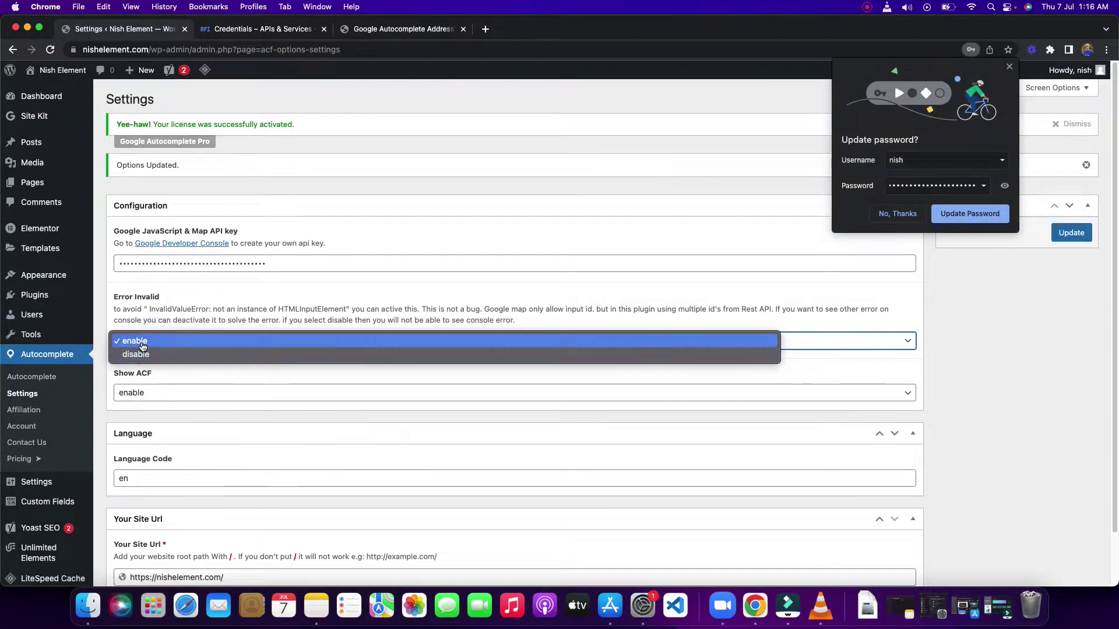
click(143, 356)
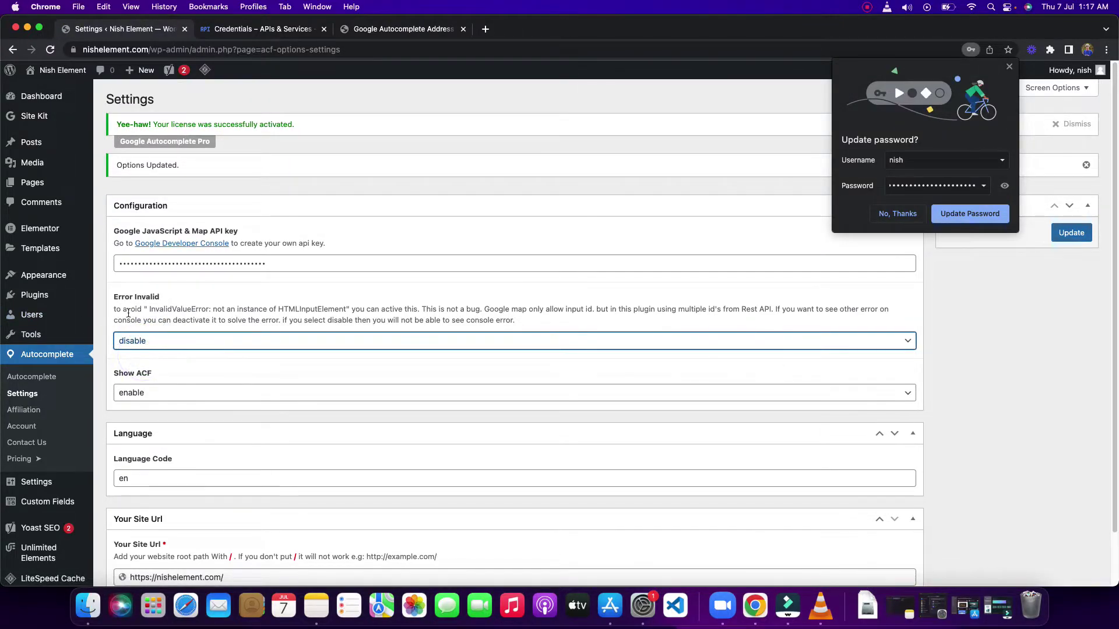
click(899, 214)
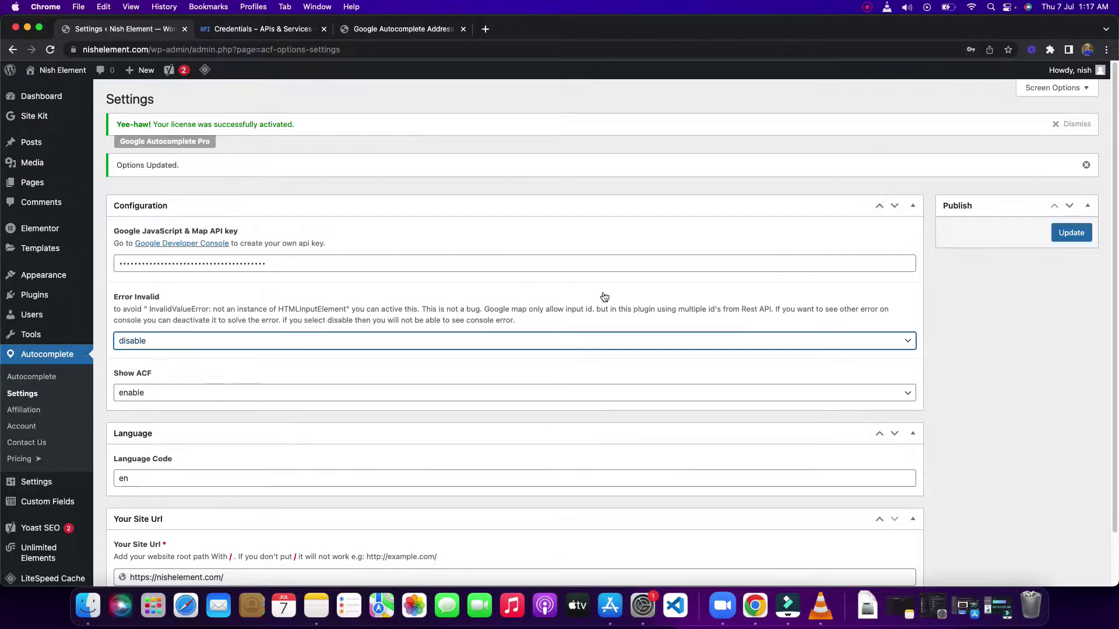
click(1070, 233)
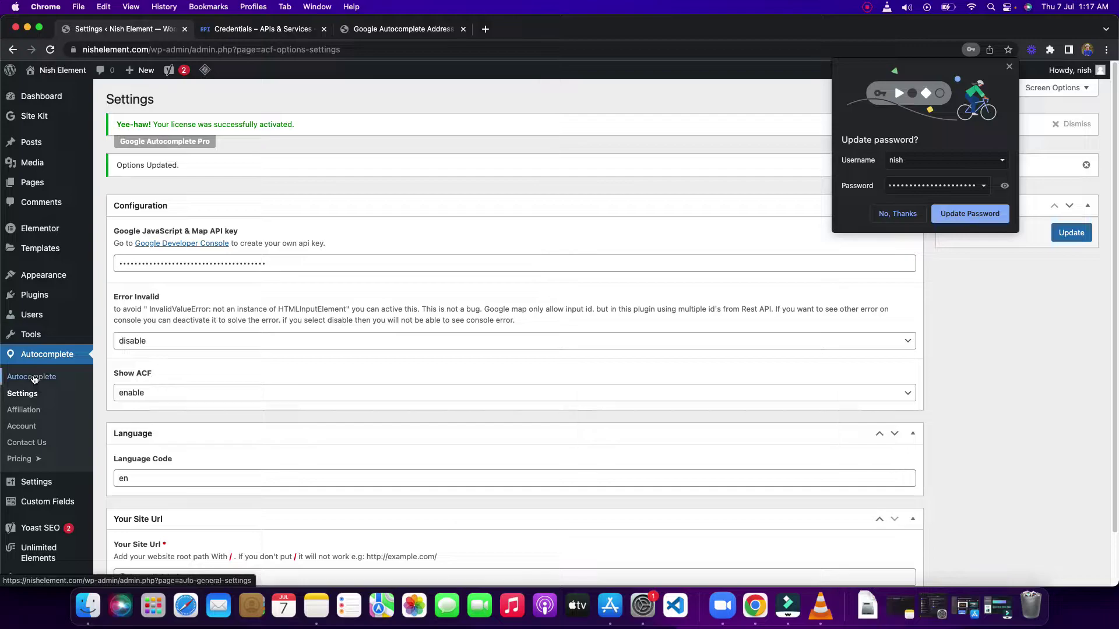
Set Single Line Address to Yes in Form Setup, review the address field ids, then visit the site.
click(32, 377)
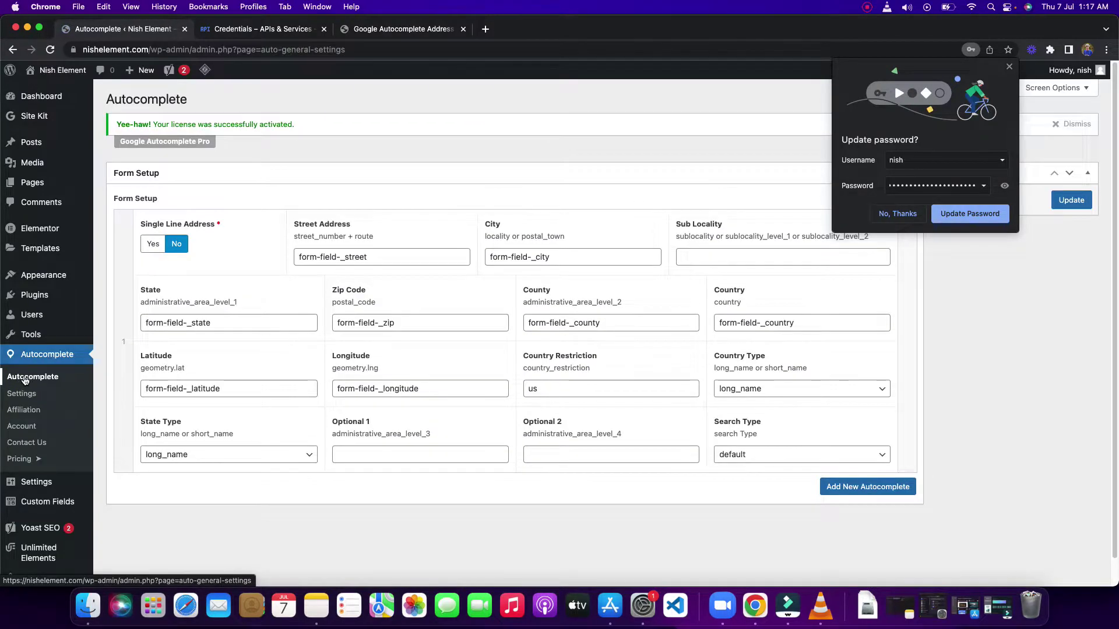
click(147, 247)
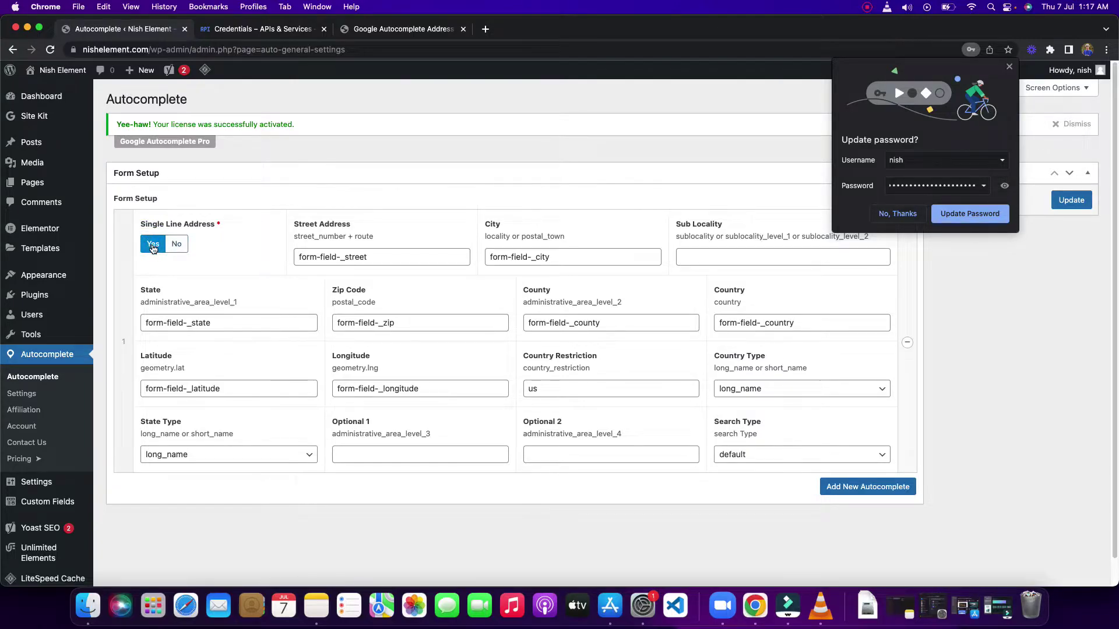
click(876, 213)
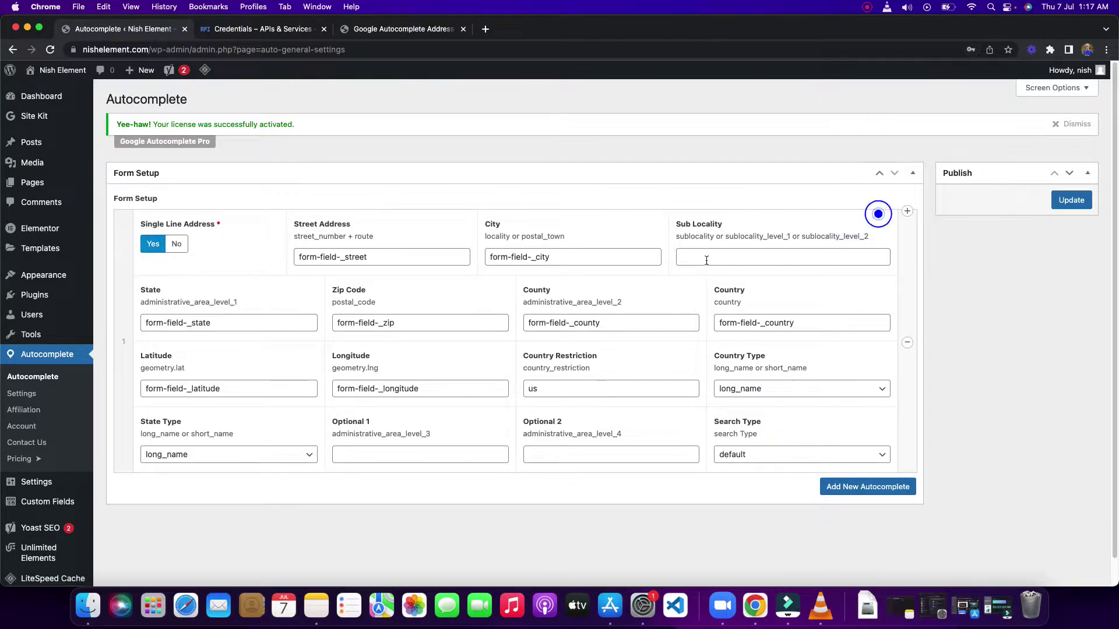
triple_click(375, 256)
triple_click(550, 256)
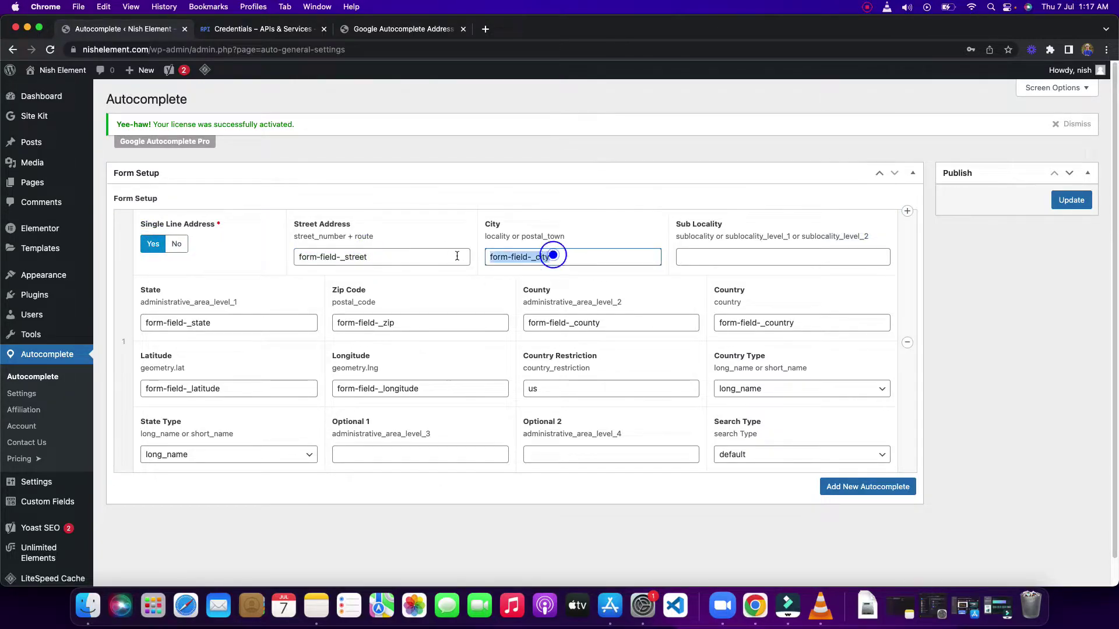
click(757, 257)
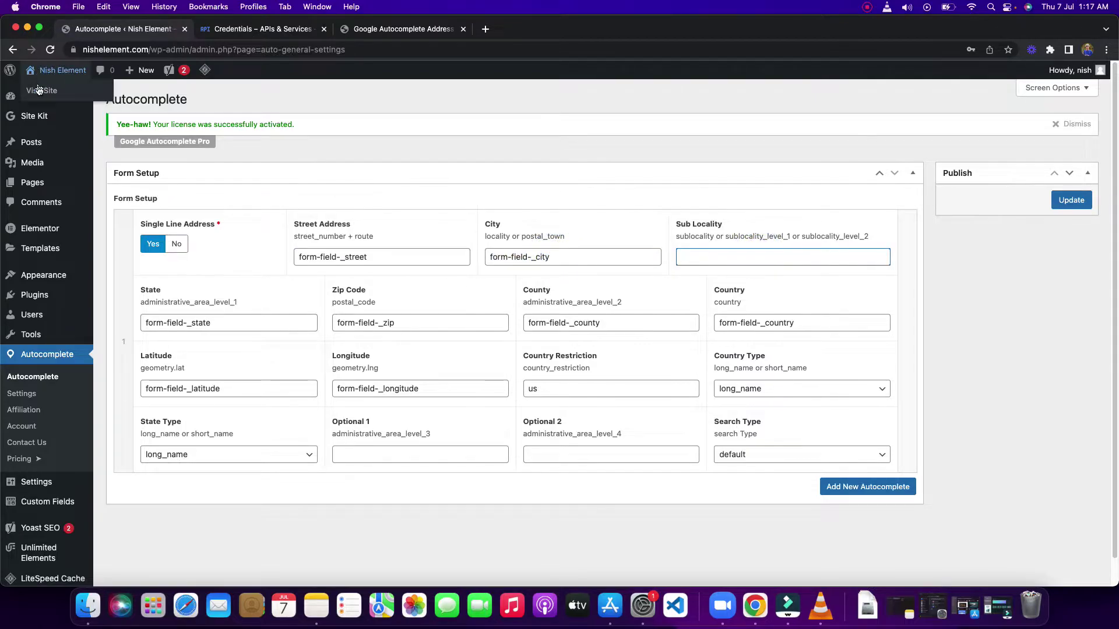
super+click(47, 88)
Inspect the homepage's Street address input in DevTools and select its id, form-field-_street.
drag(408, 30, 268, 29)
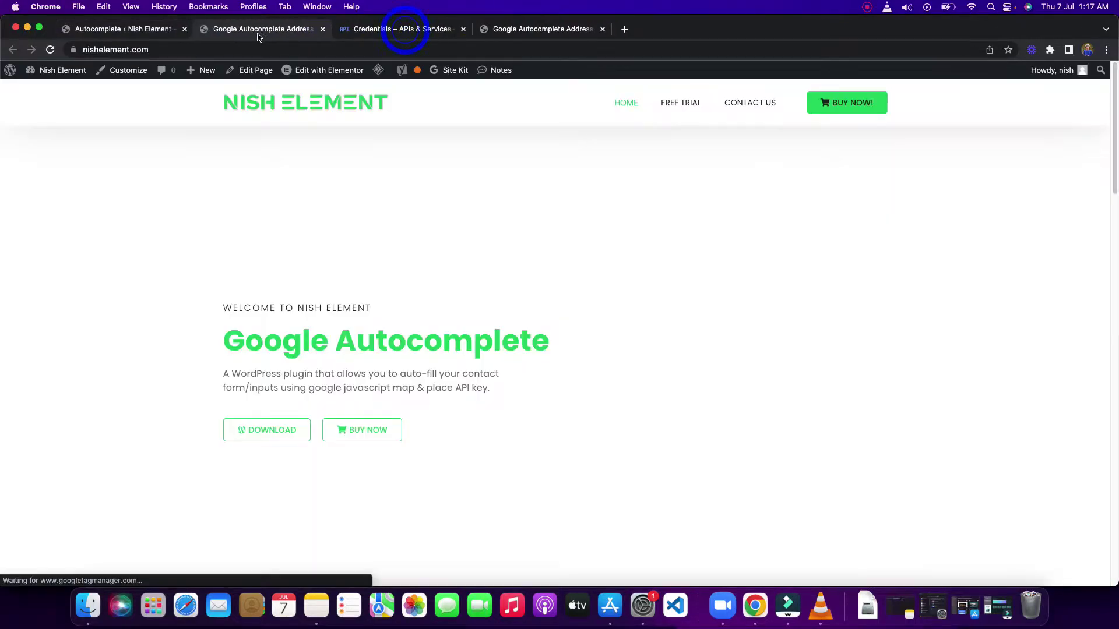
scroll(241, 213, down, 10)
scroll(241, 214, down, 10)
scroll(220, 217, up, 4)
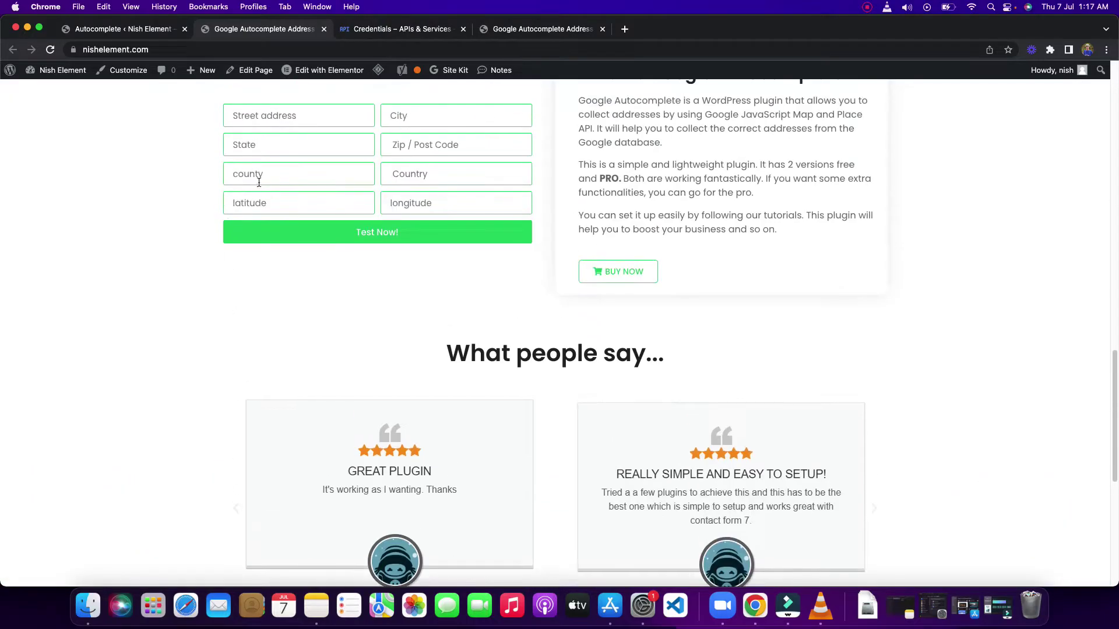
right_click(259, 117)
click(279, 279)
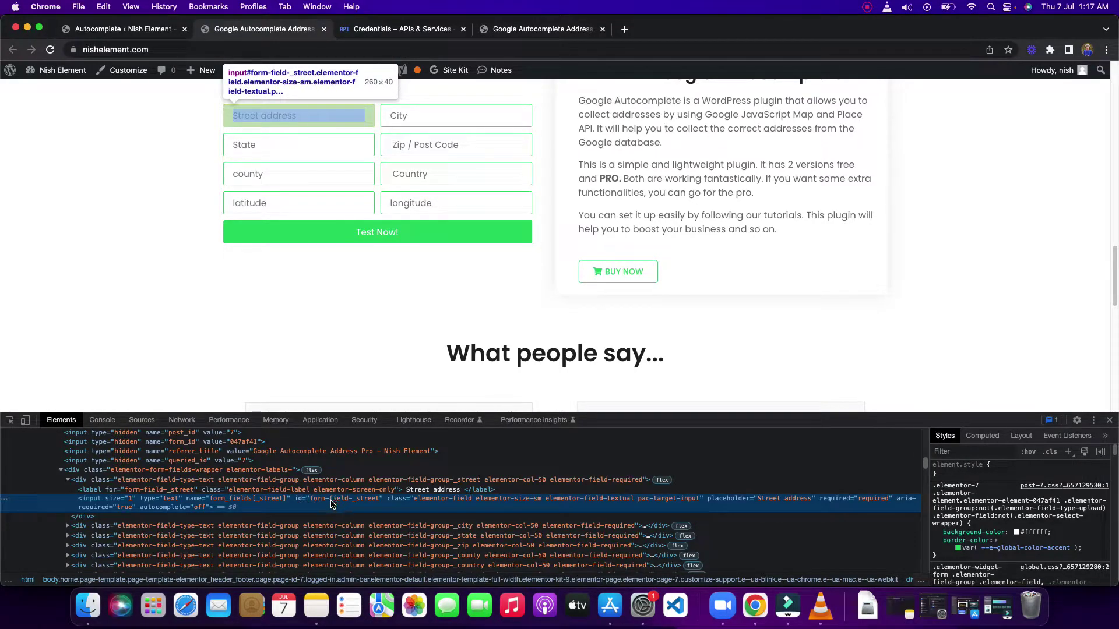
double_click(330, 500)
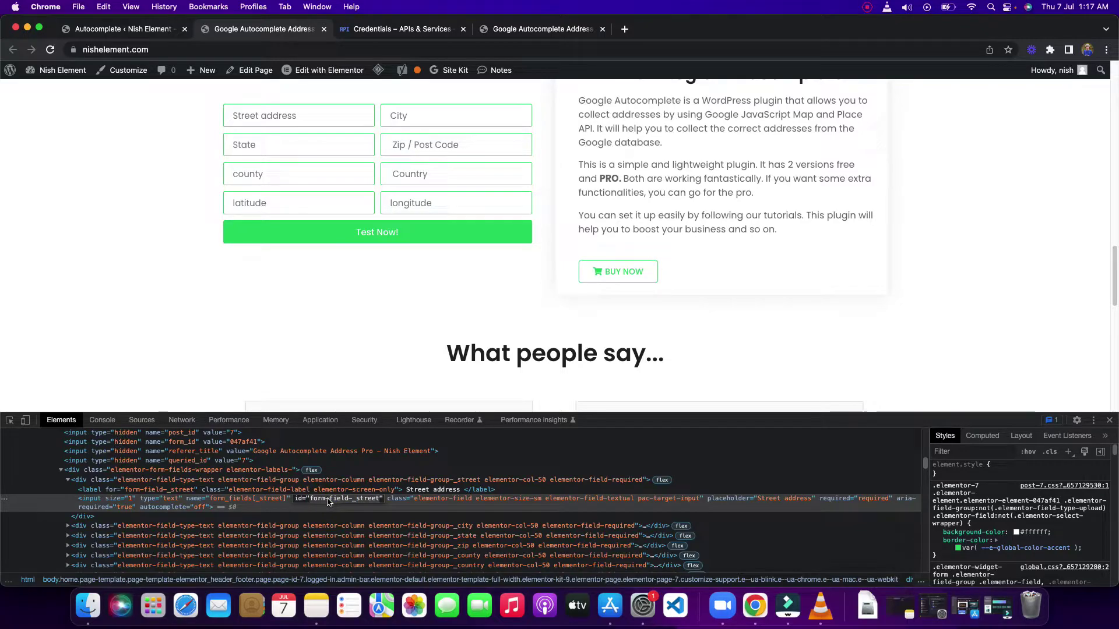
Back on the Autocomplete settings, review the Street Address and City field ids.
click(116, 35)
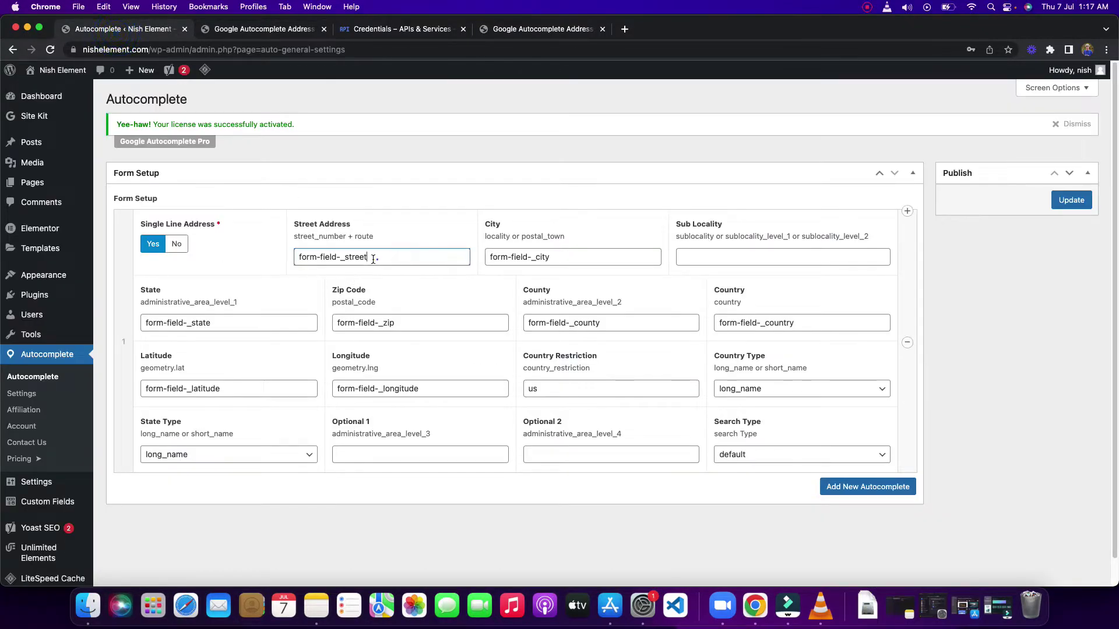
triple_click(375, 258)
click(398, 263)
drag(294, 225, 355, 230)
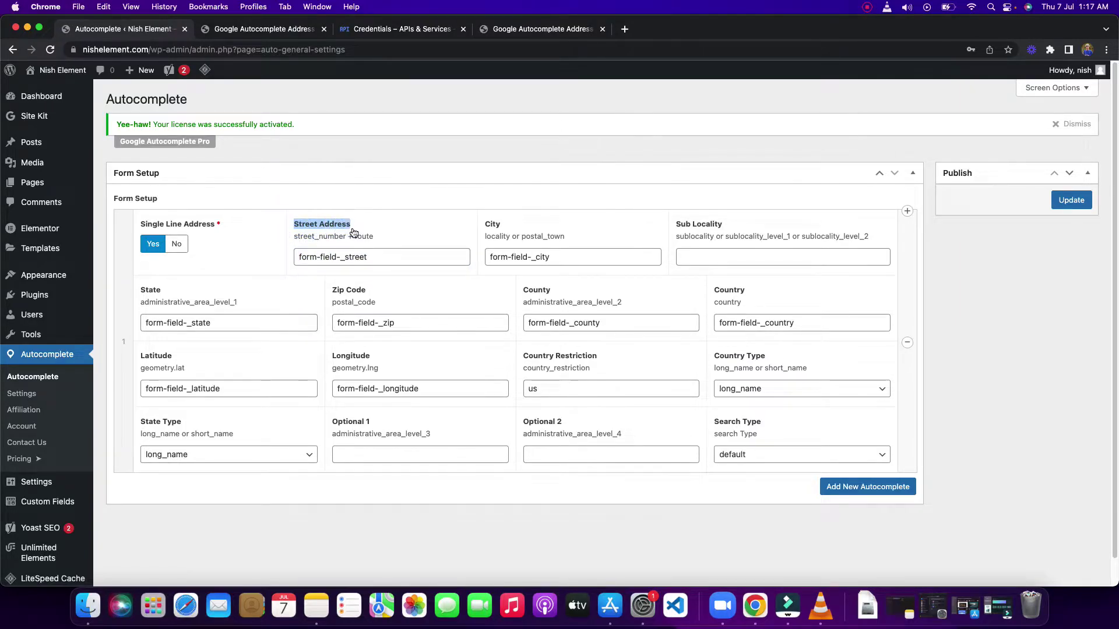
click(357, 257)
triple_click(560, 257)
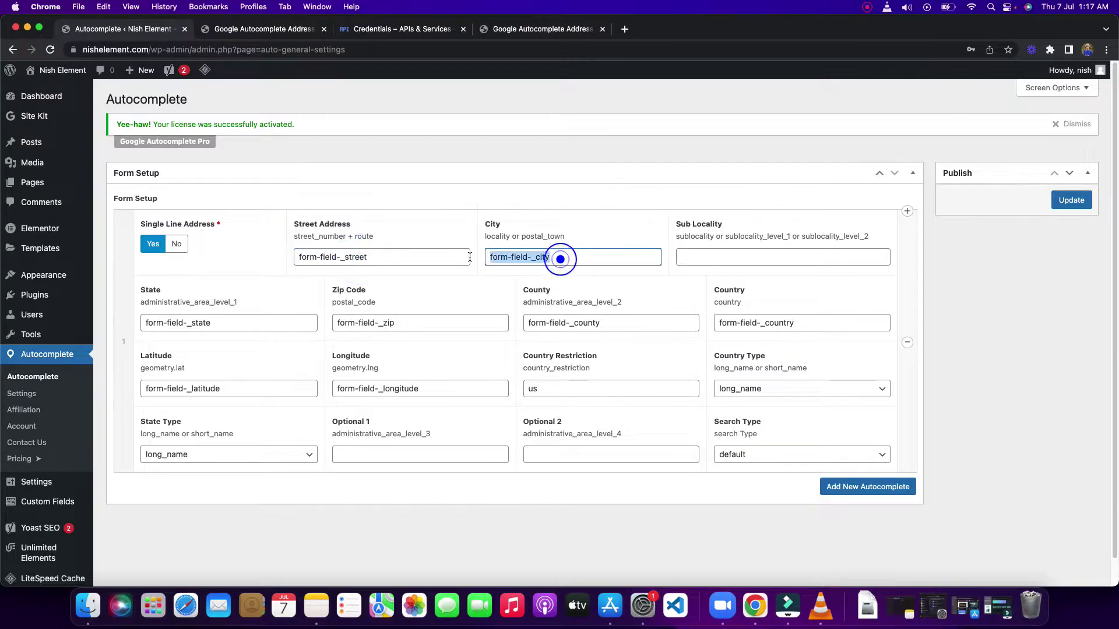
click(558, 257)
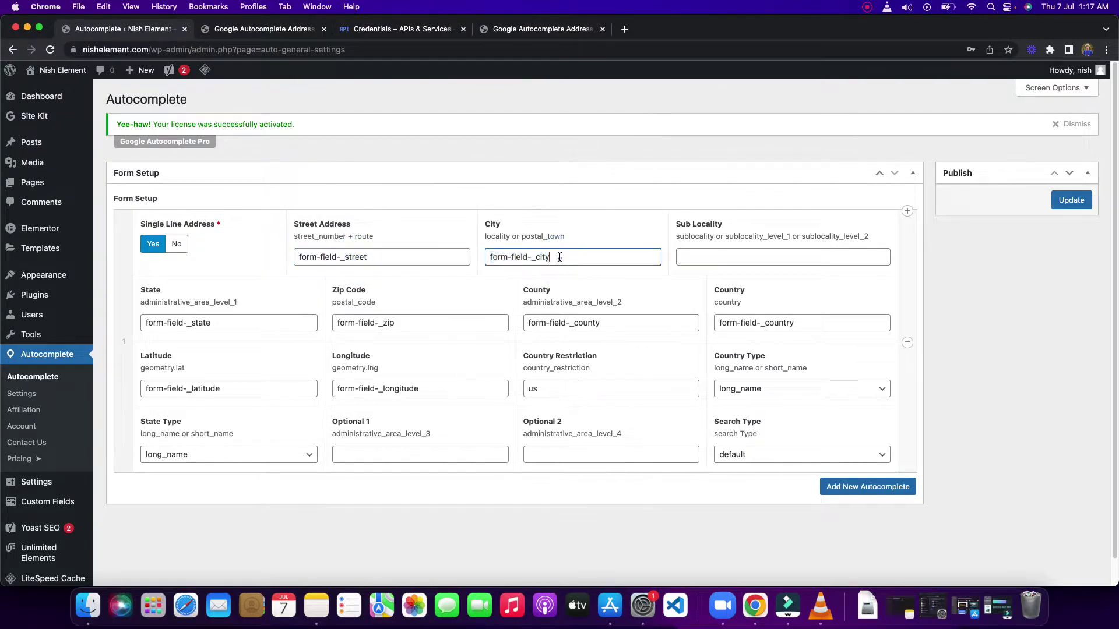
triple_click(385, 257)
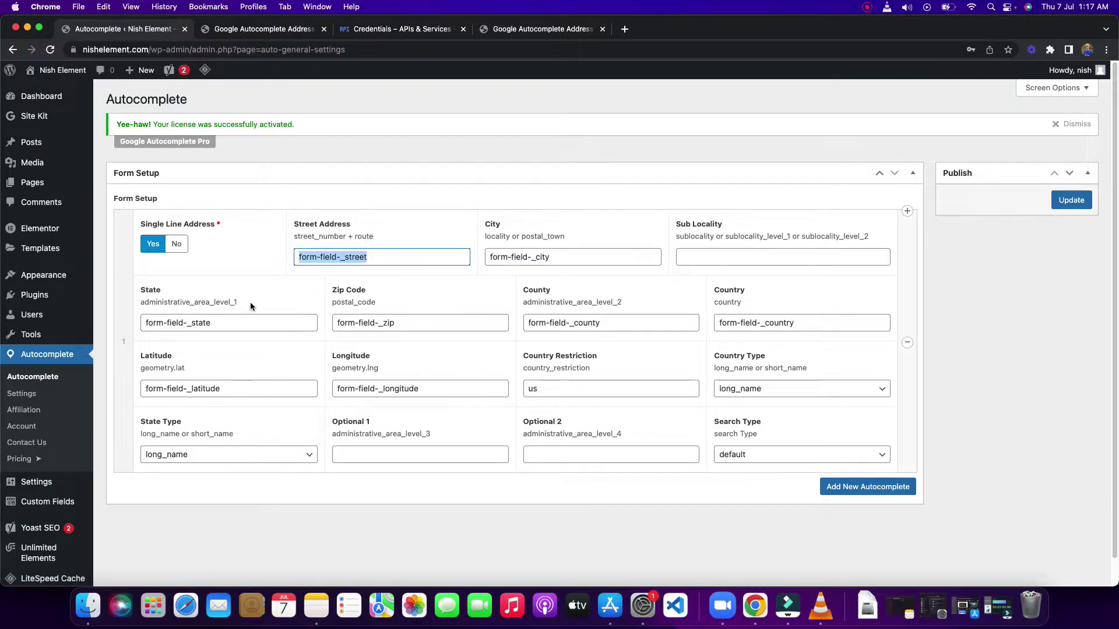
Check the State, Zip Code, County, Country, Latitude and Longitude field id mappings.
triple_click(238, 325)
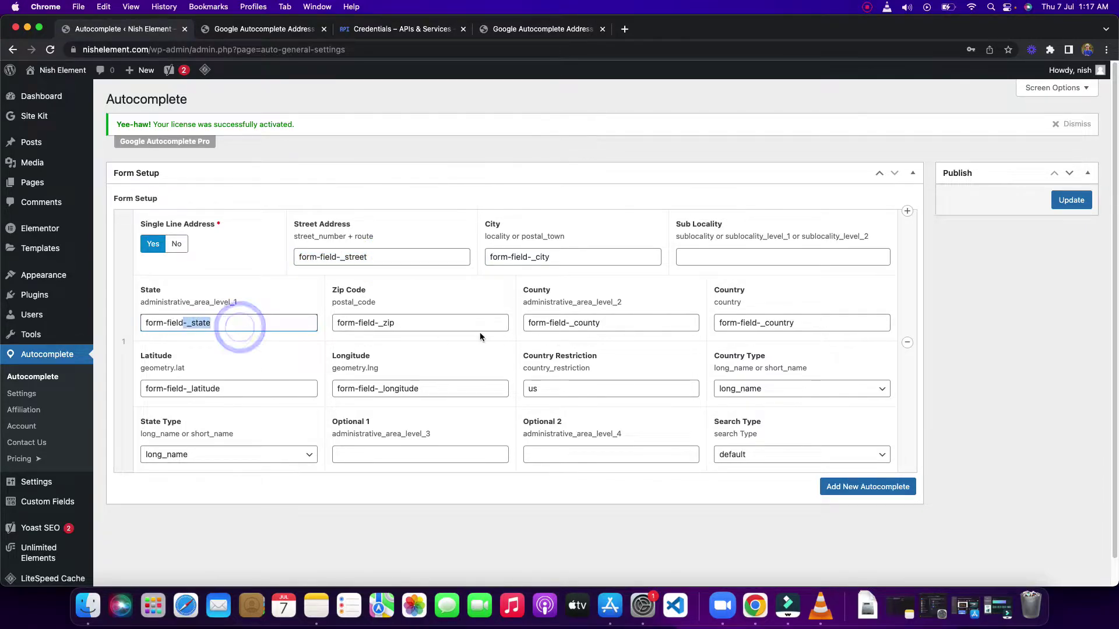
triple_click(415, 324)
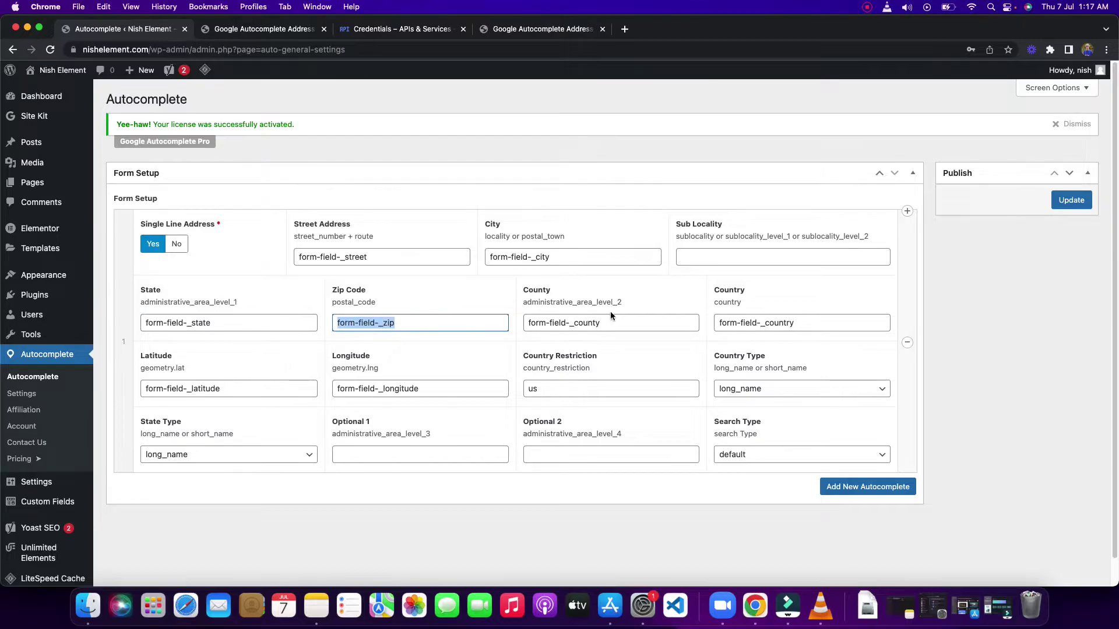
click(621, 325)
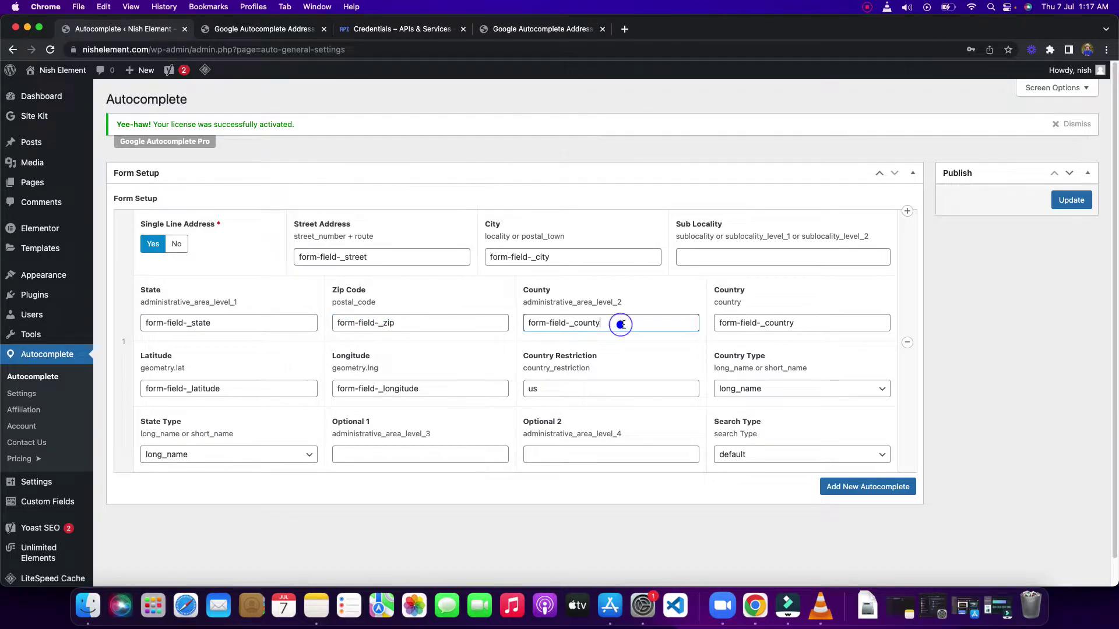
click(805, 324)
triple_click(222, 389)
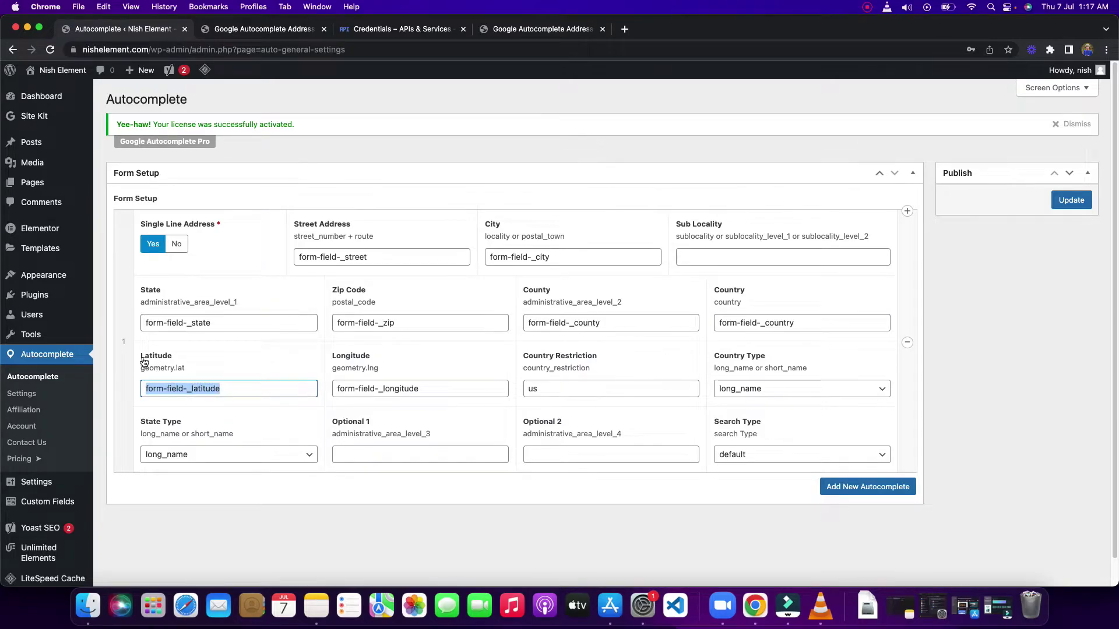
click(426, 393)
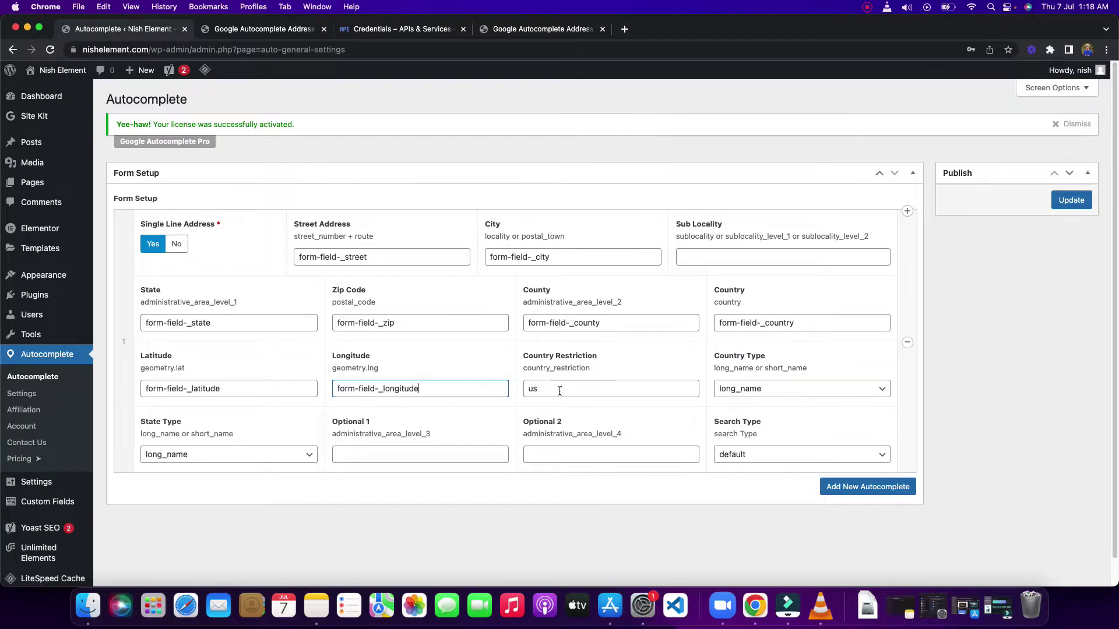
Check the 'us' Country Restriction value and show the Country Type choices (long_name, short_name).
drag(524, 357, 597, 358)
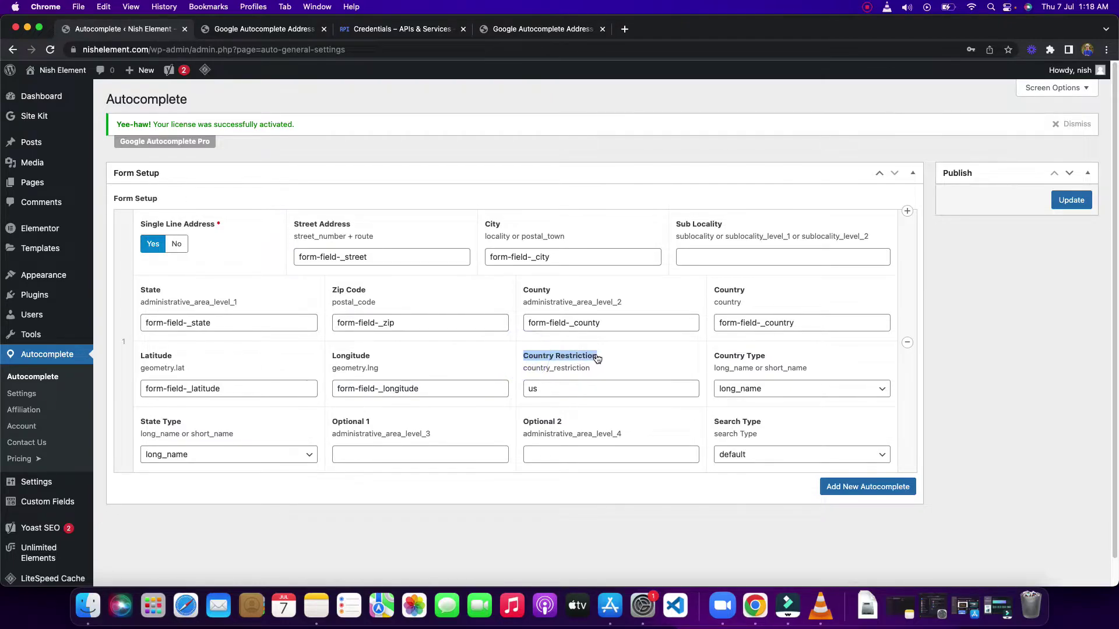
drag(554, 389, 520, 392)
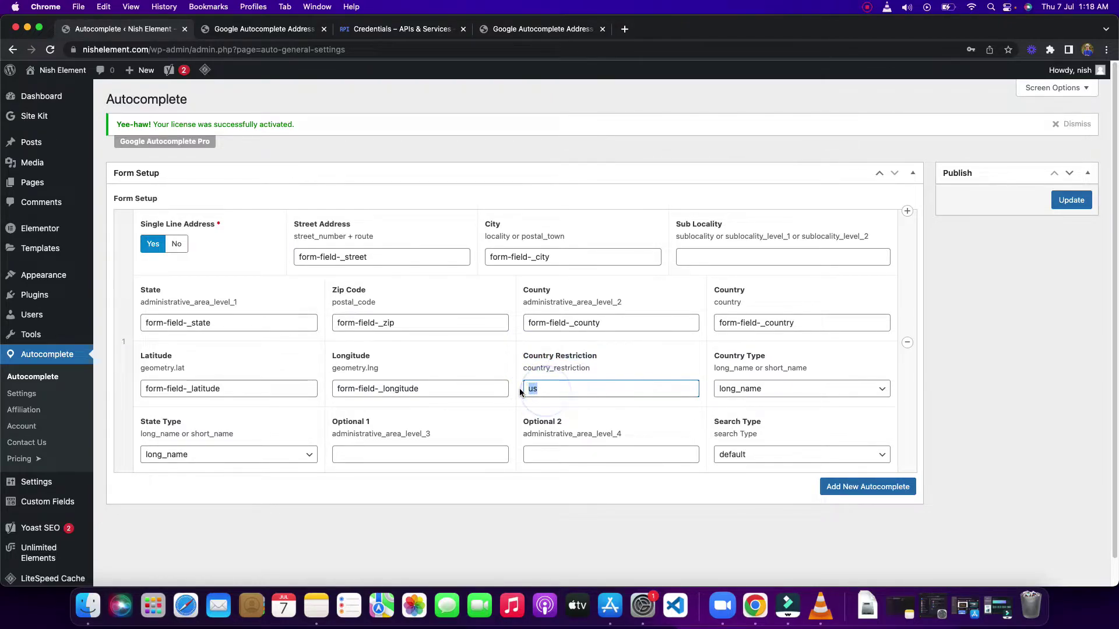
click(555, 390)
drag(548, 390, 525, 382)
click(554, 392)
click(778, 388)
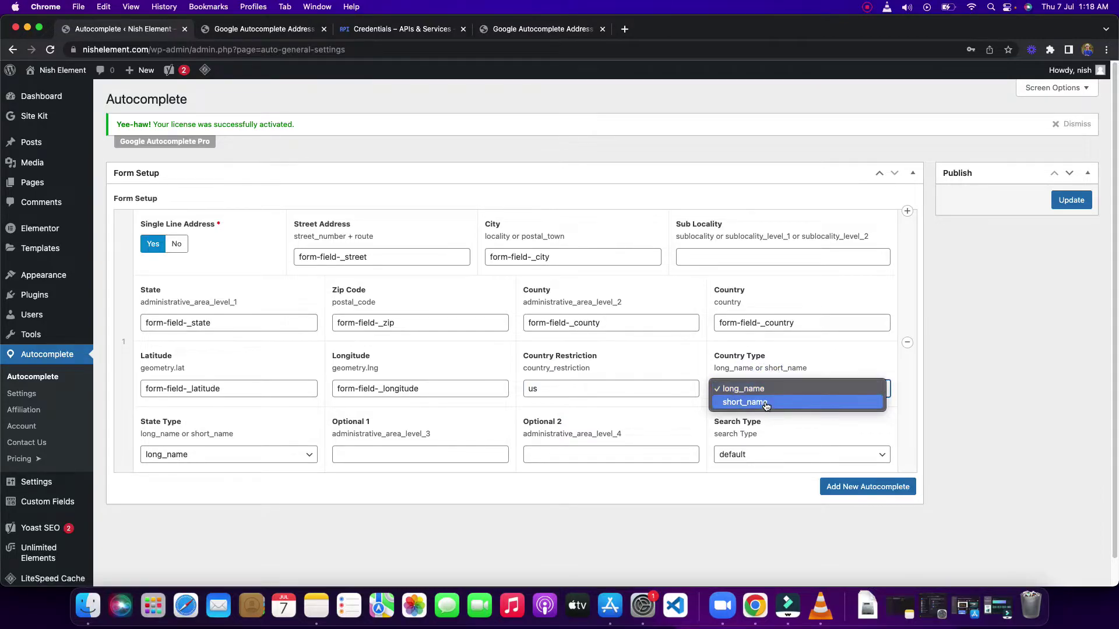
Keep Country Type at long_name and leave State Type at long_name after trying short_name.
click(958, 371)
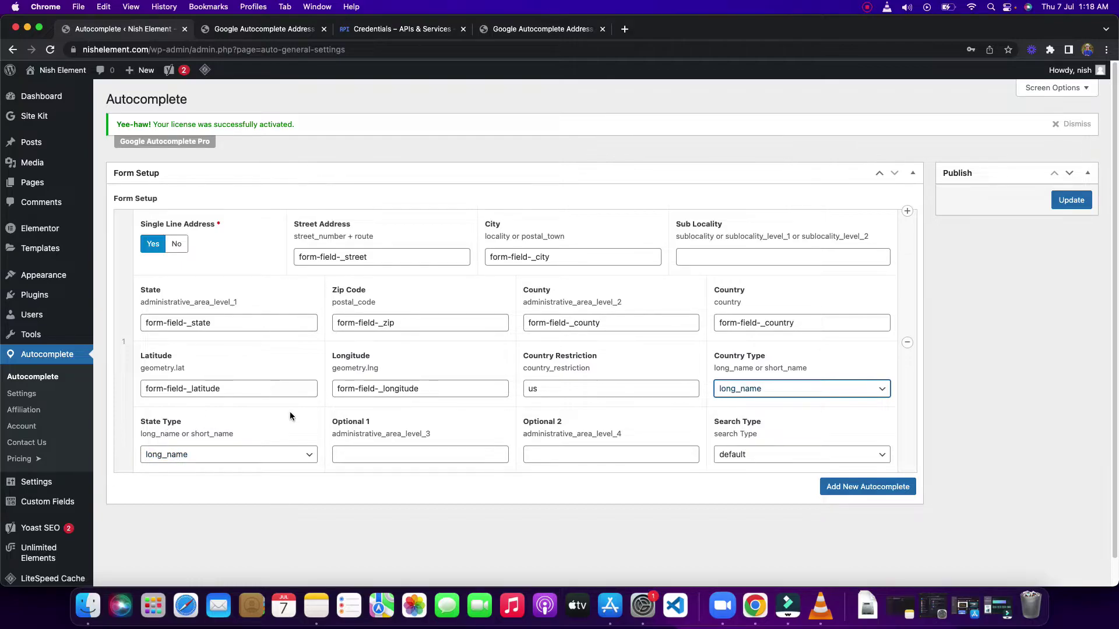
click(215, 457)
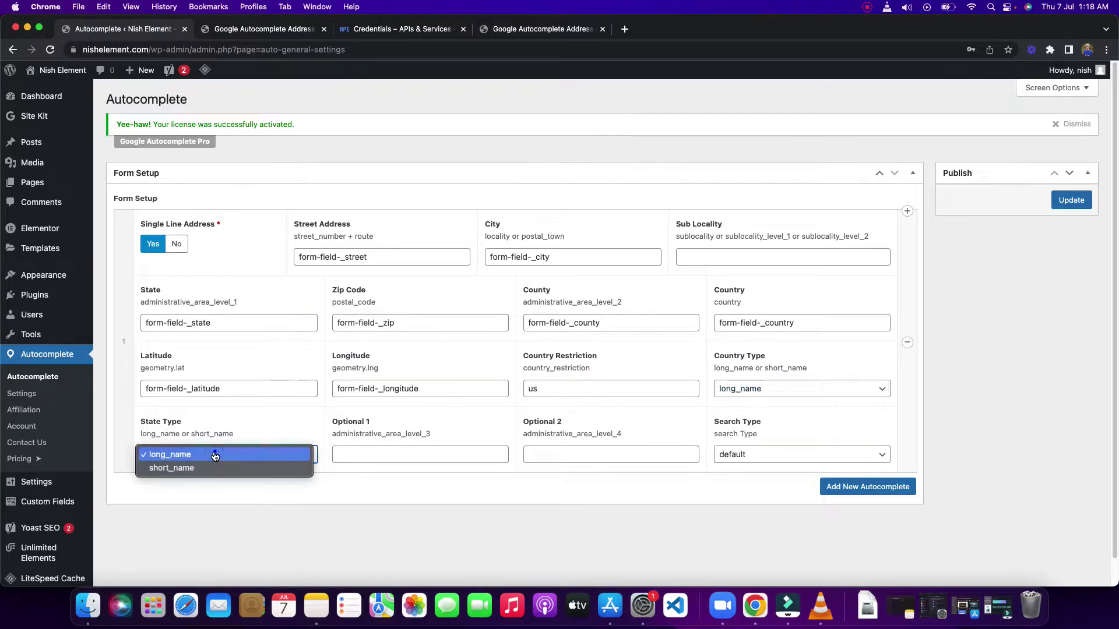
click(178, 469)
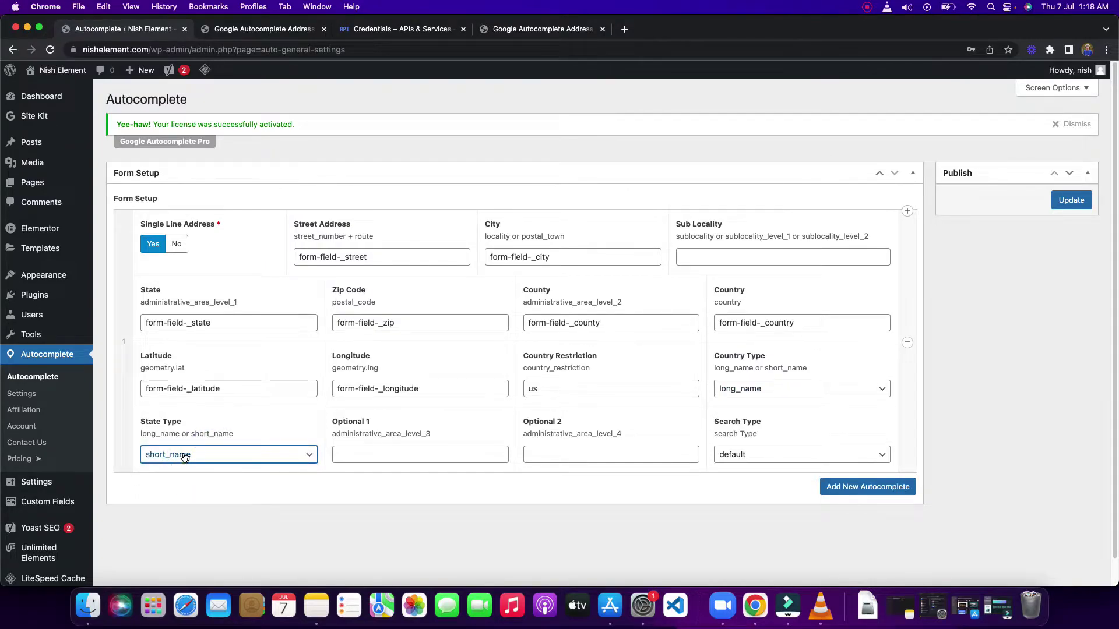
click(185, 457)
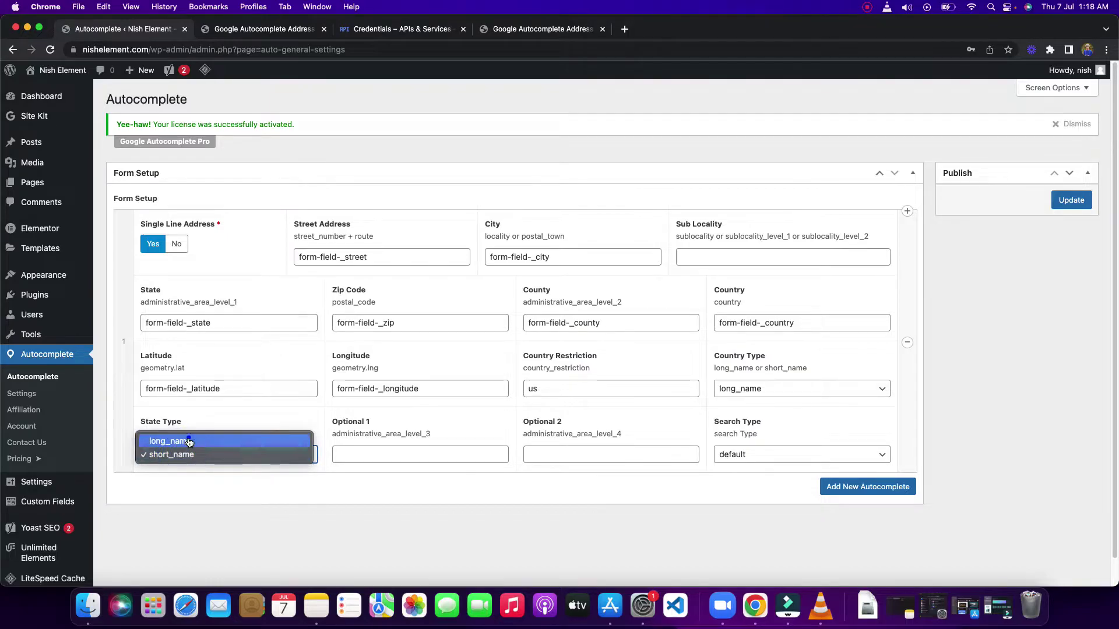
click(189, 443)
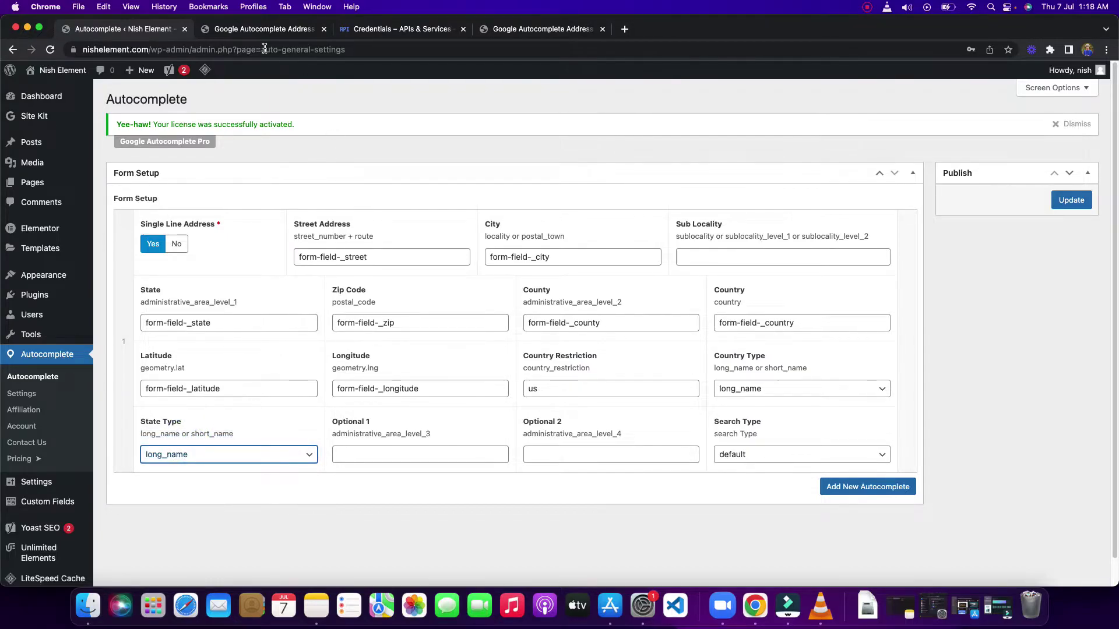
Compare against the latitude input on the front-end address form.
click(264, 29)
click(245, 202)
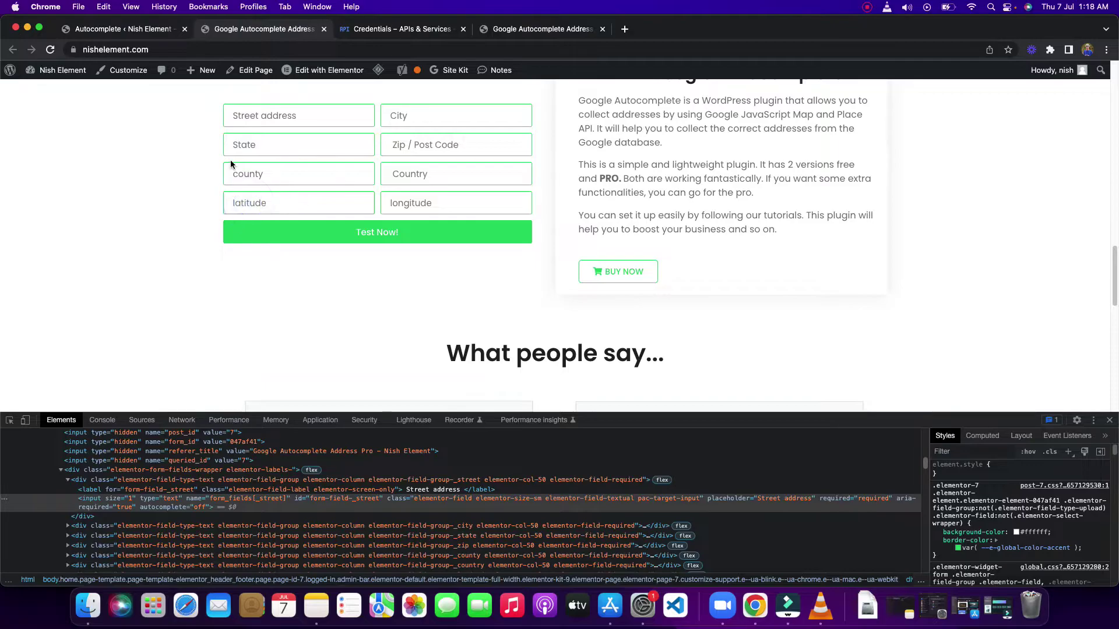
click(107, 27)
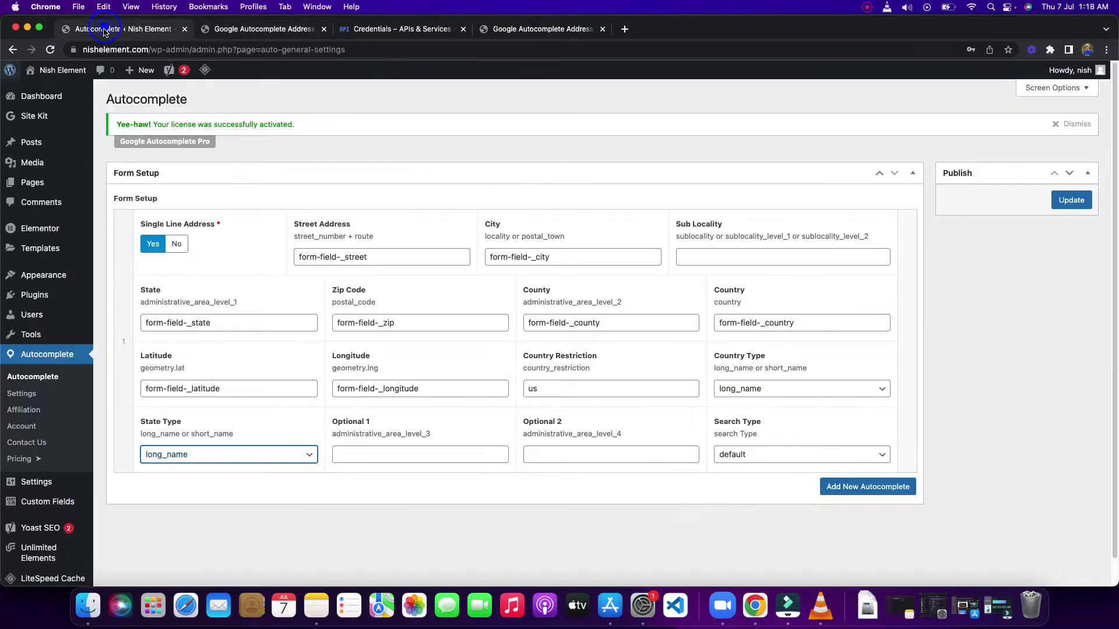
Review the Optional 1 and 2 descriptions (administrative_area_level_3, _4) and the Search Type choices.
click(383, 450)
double_click(431, 434)
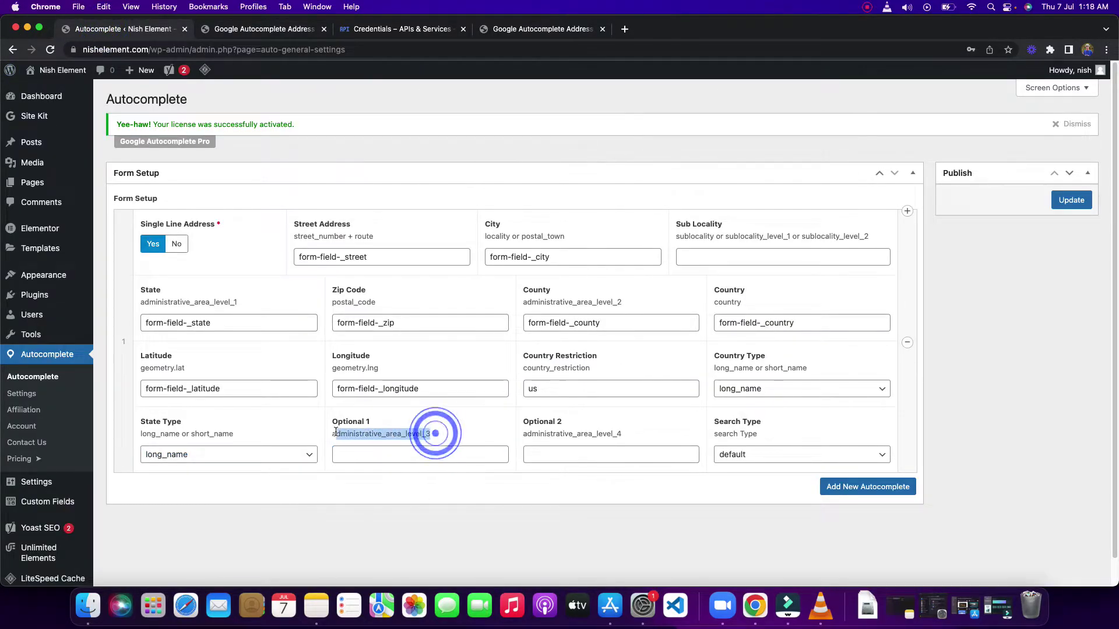
click(482, 432)
double_click(439, 434)
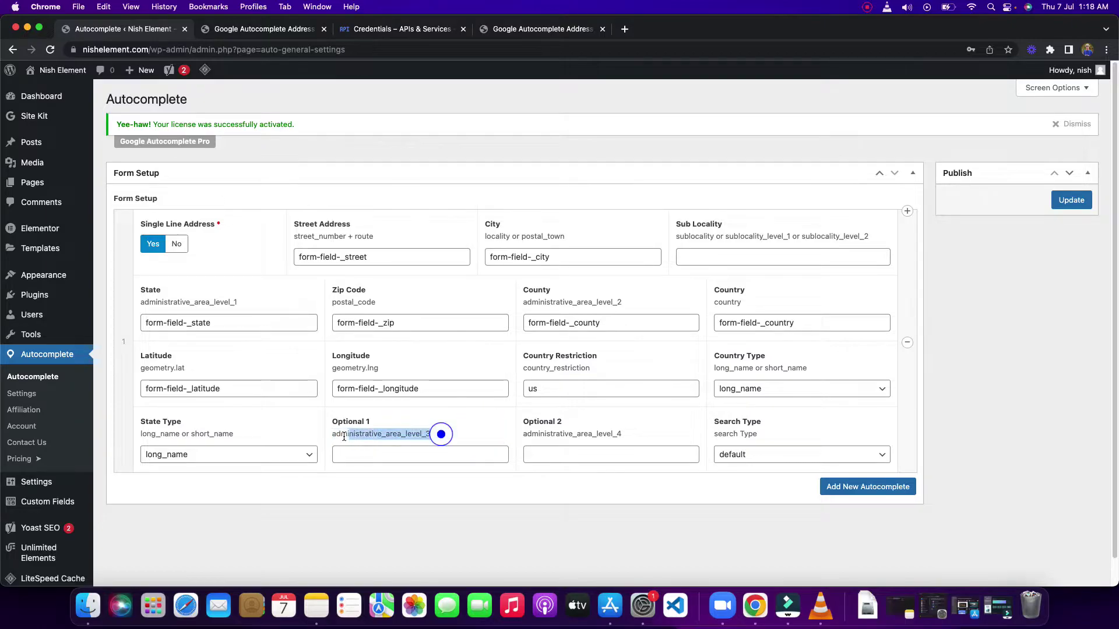
drag(627, 437, 524, 437)
click(526, 437)
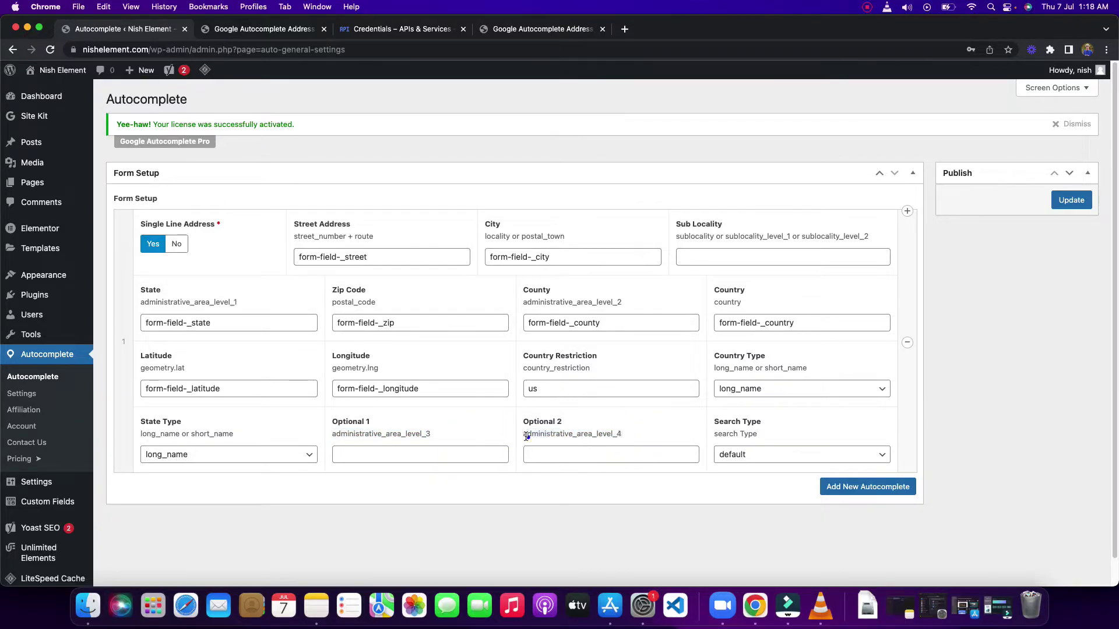
click(730, 454)
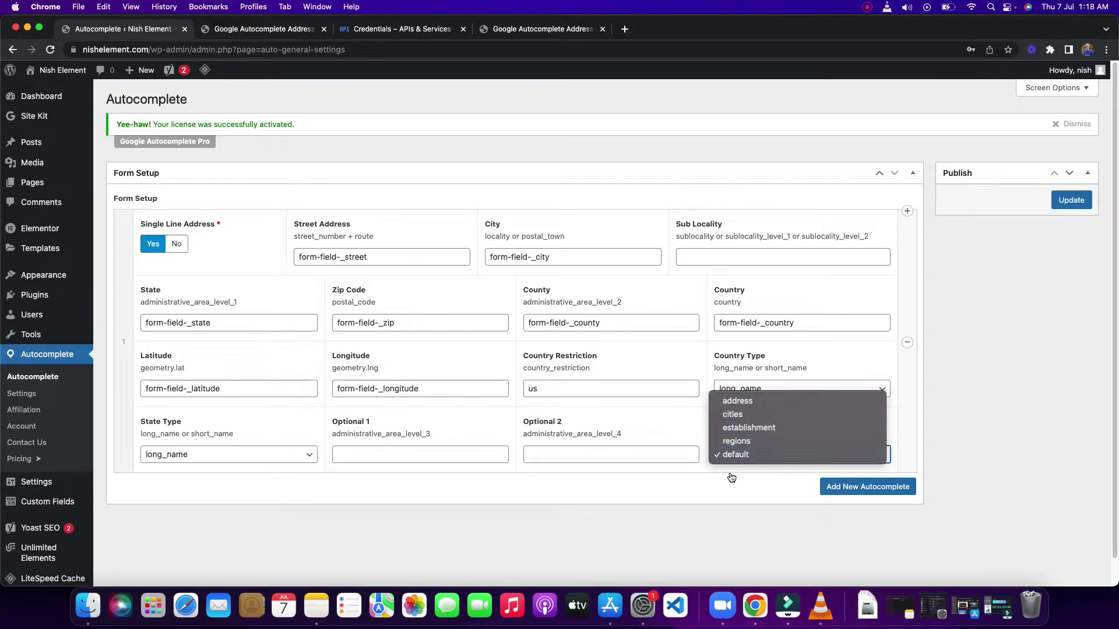
Keep Search Type at default, add and then remove a second autocomplete row, and save.
click(736, 499)
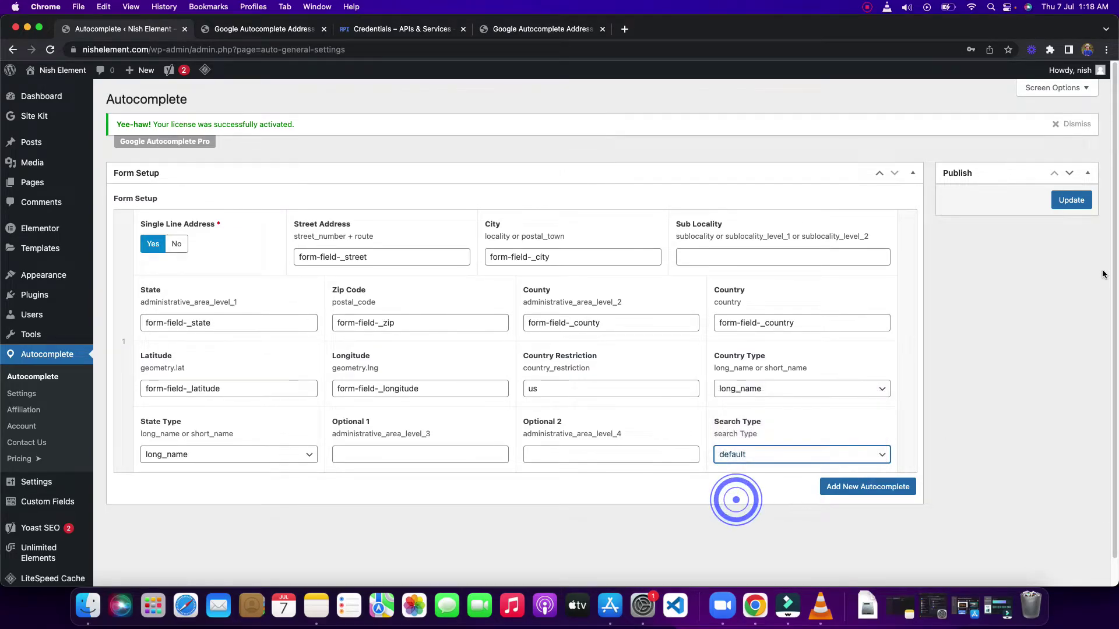
scroll(280, 250, down, 1)
click(855, 483)
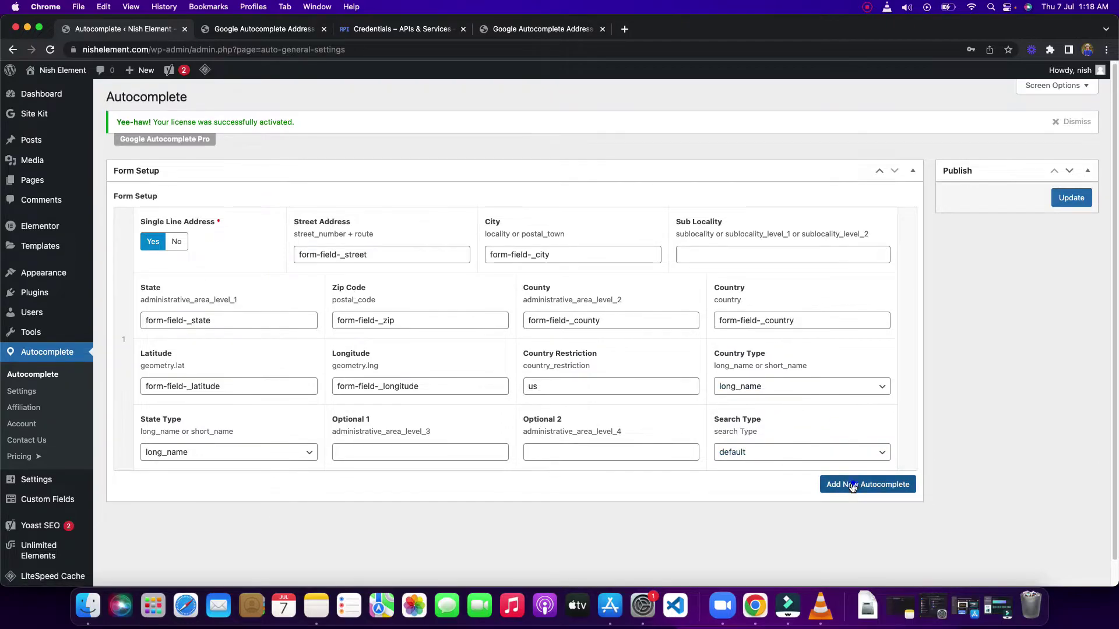
scroll(359, 301, down, 5)
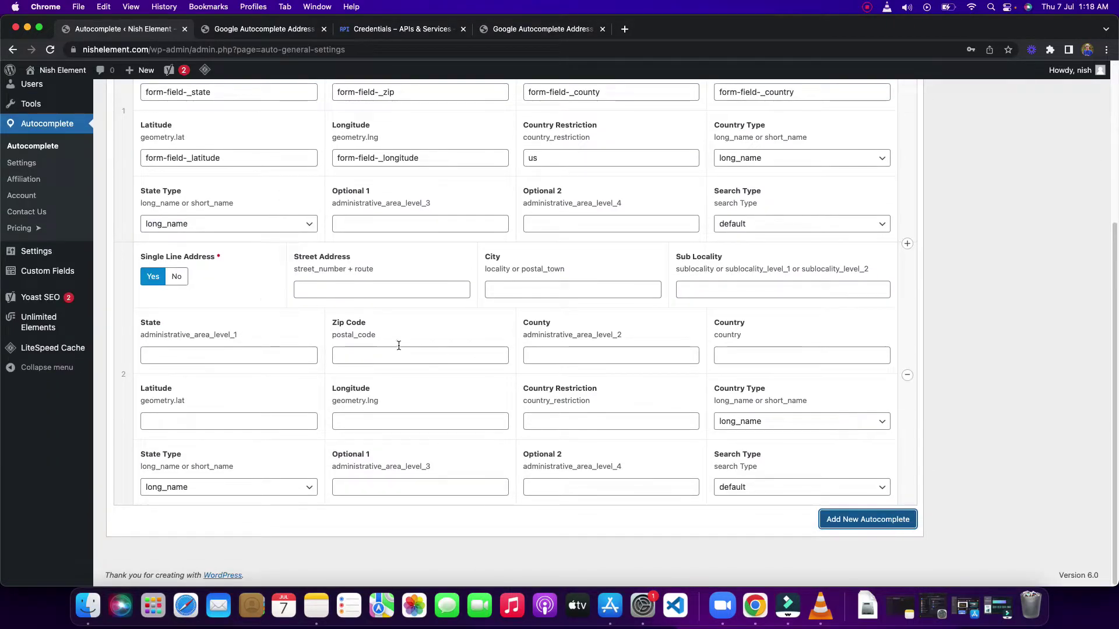
click(907, 376)
click(921, 357)
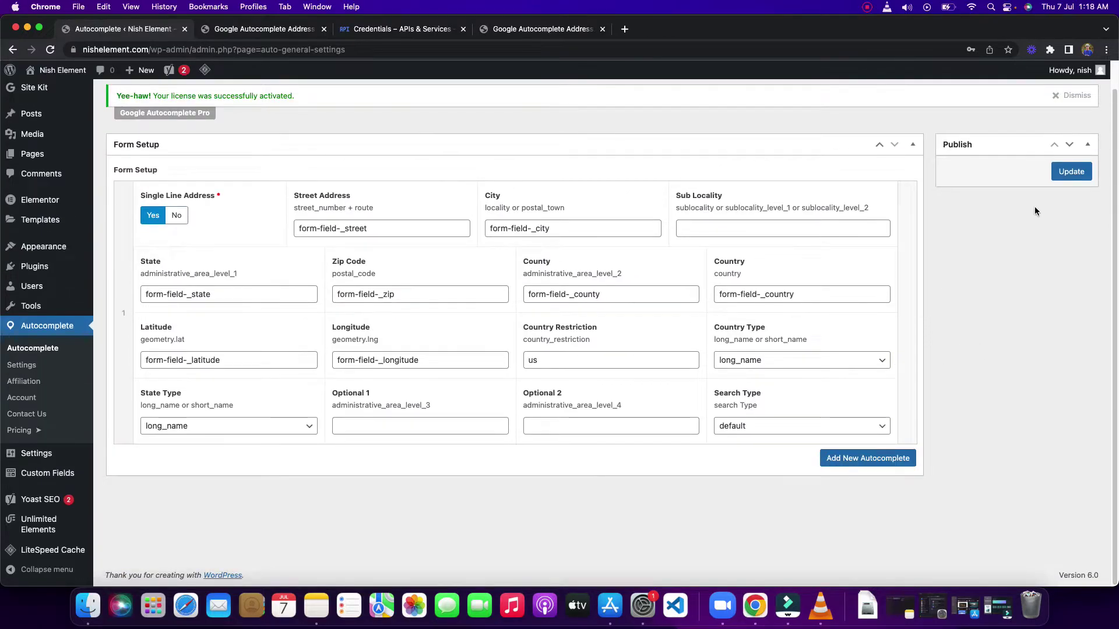
click(1072, 172)
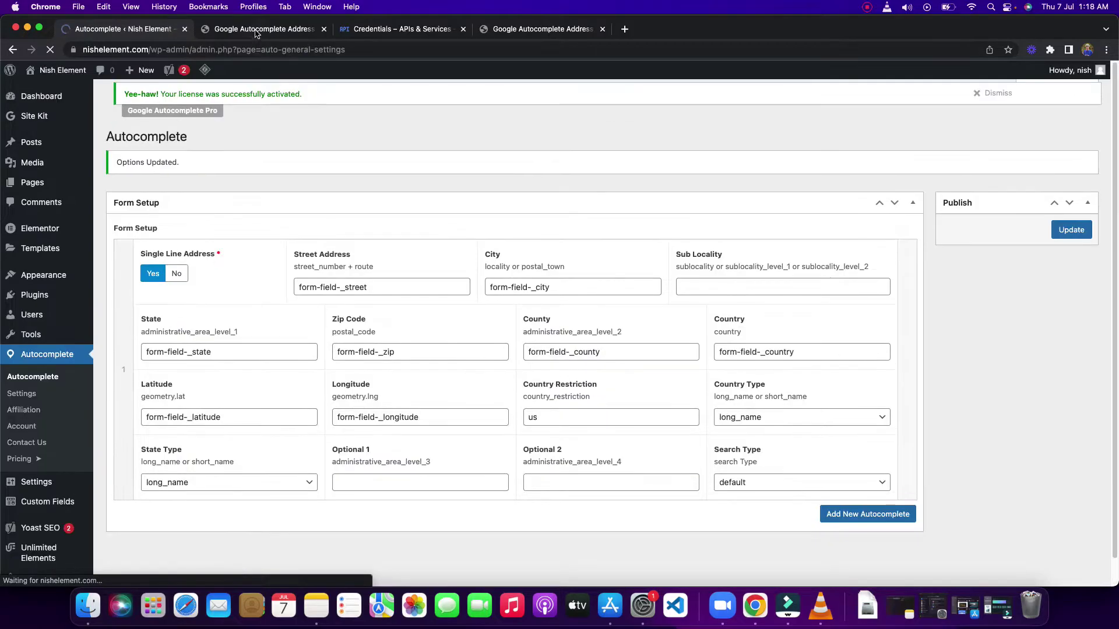
Check the front-end form's console output, then set Error Invalid to enable and save the settings.
click(264, 29)
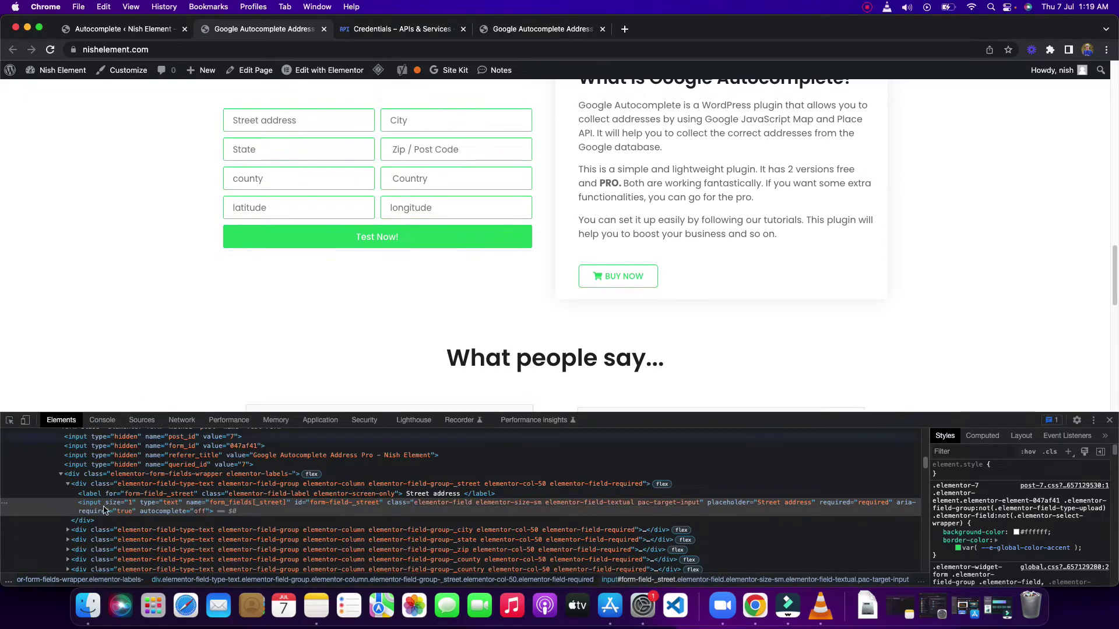
click(103, 420)
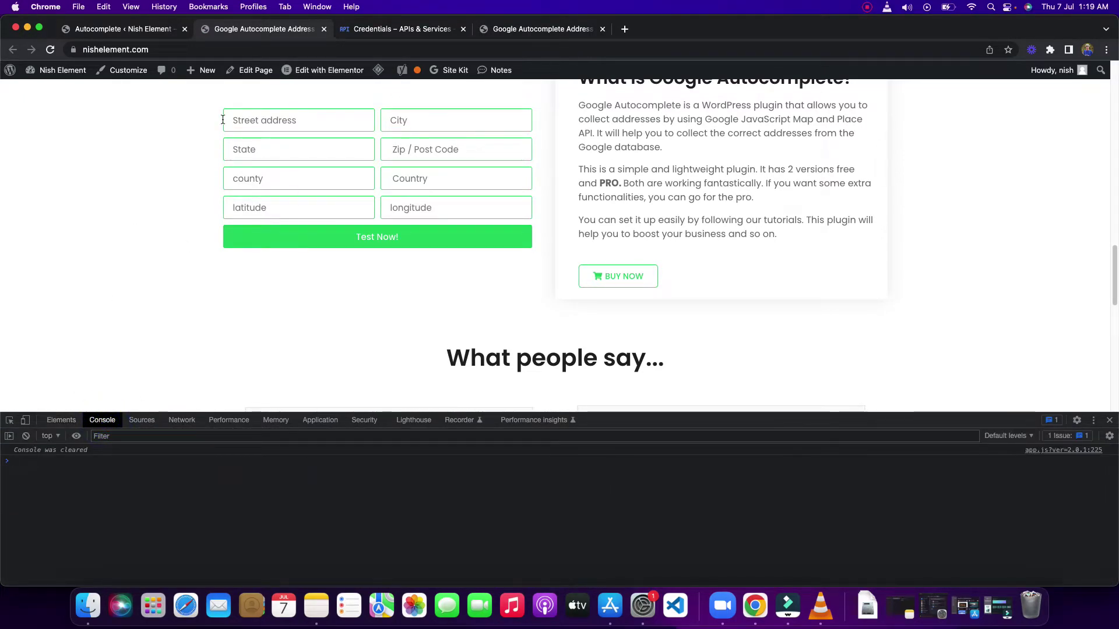
click(122, 30)
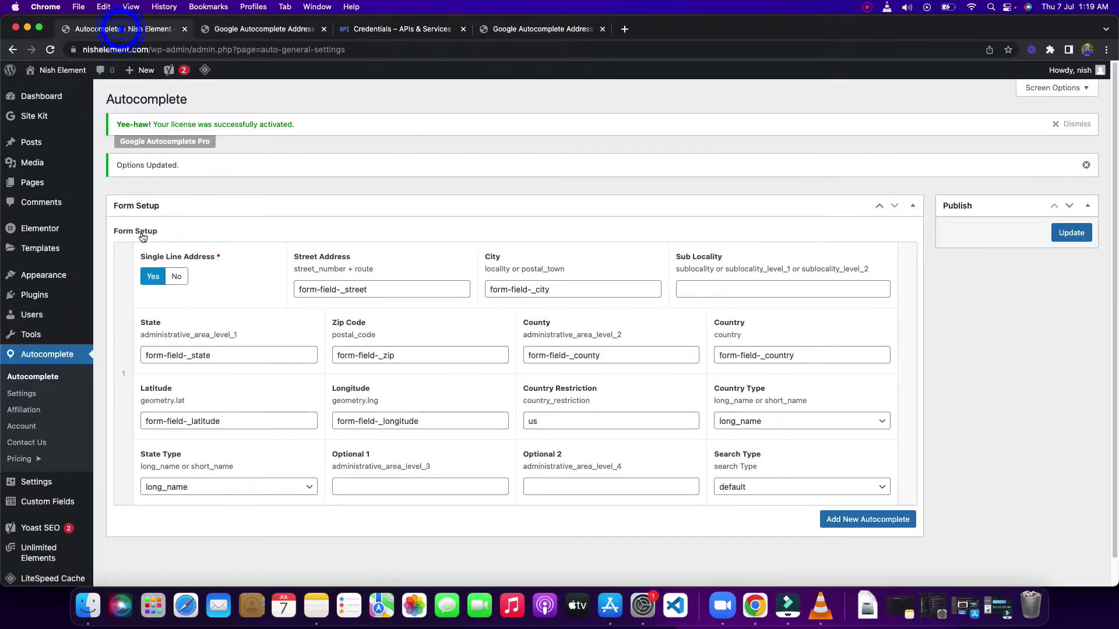
click(21, 394)
click(146, 309)
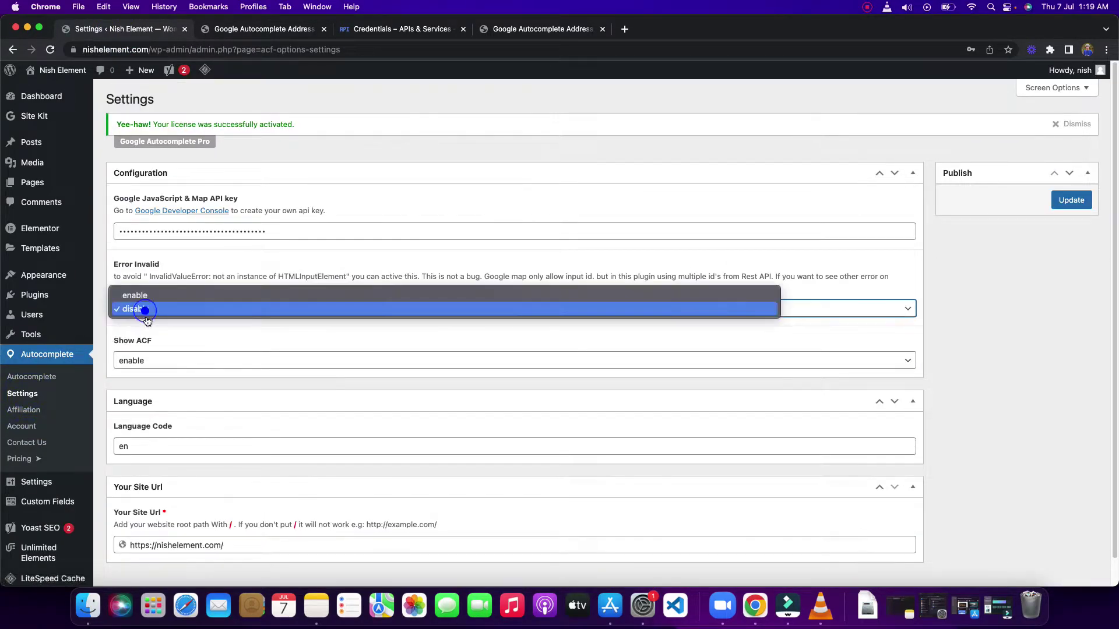
click(145, 294)
click(1070, 199)
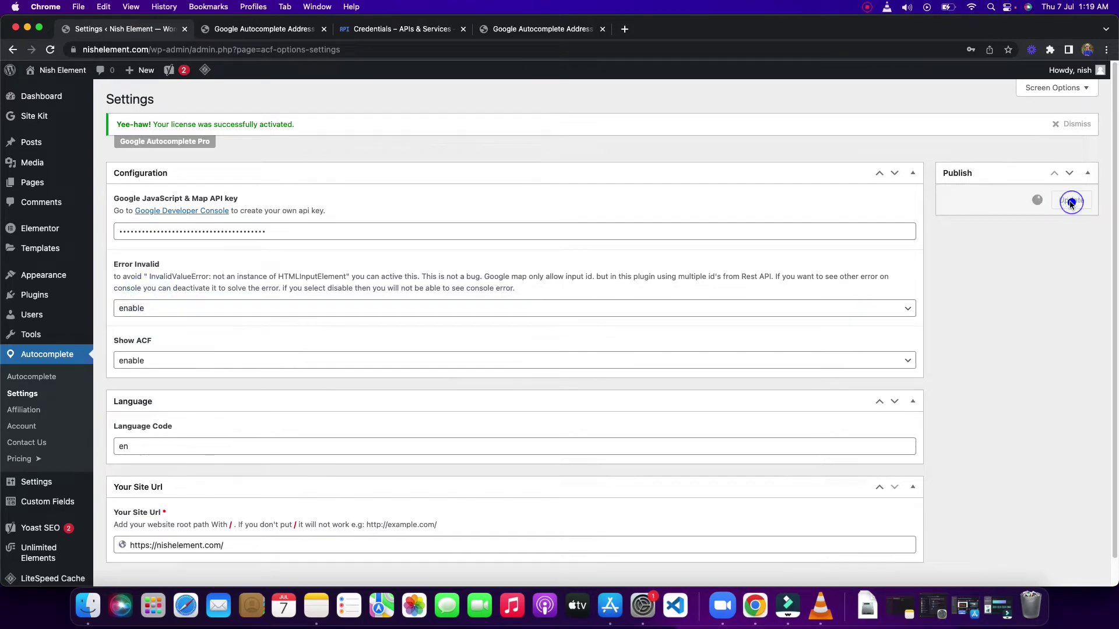
Reload the front-end page and run LiteSpeed Purge All.
click(266, 29)
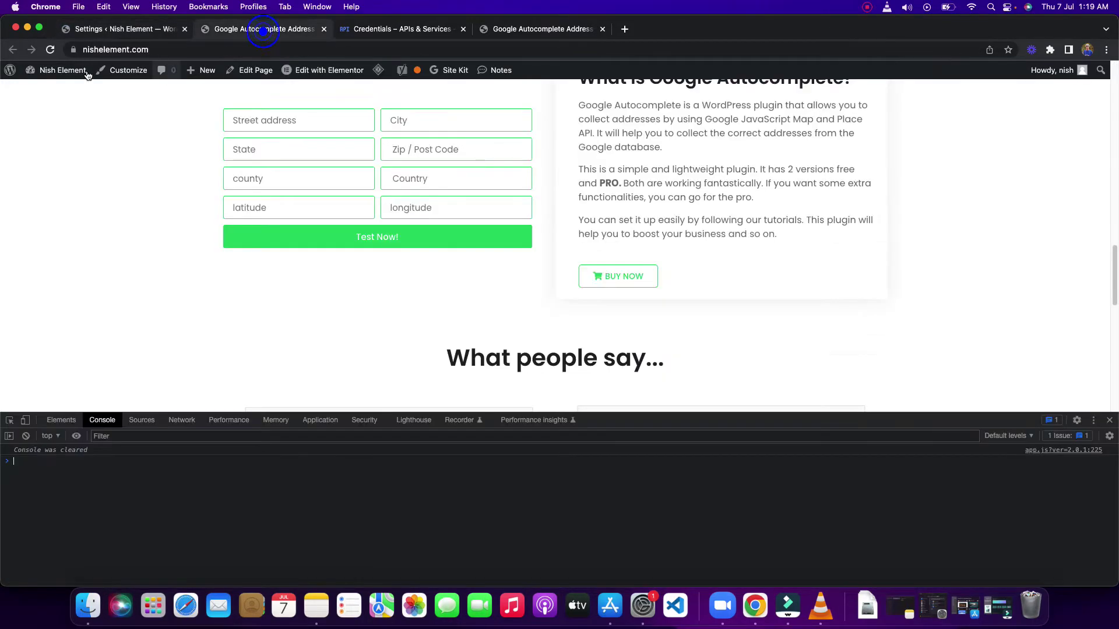
click(51, 50)
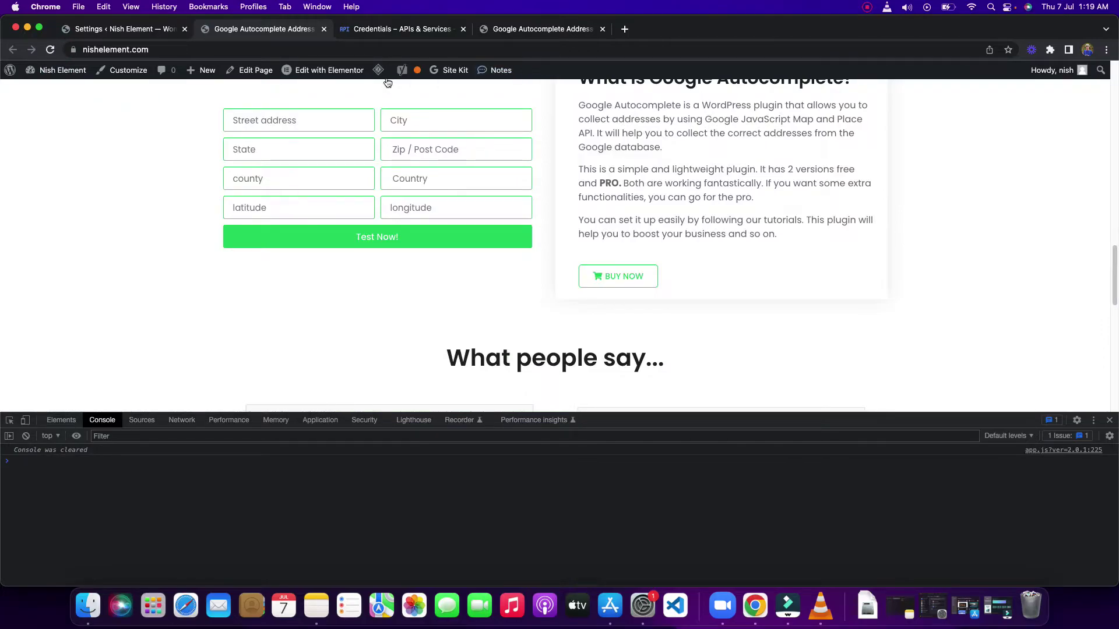
mouse_move(378, 71)
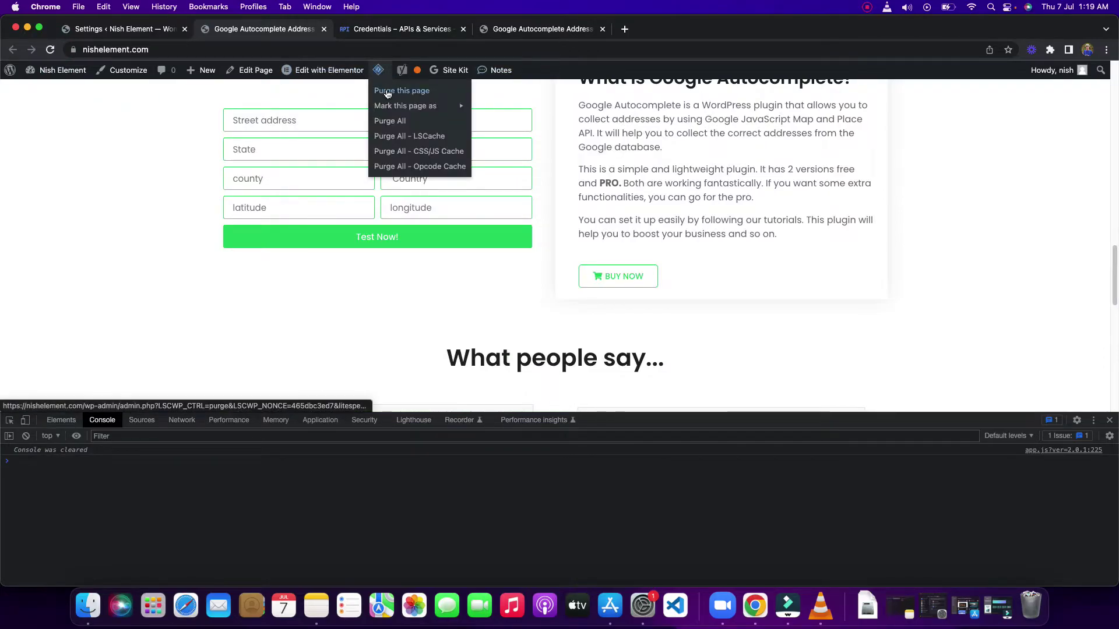
click(390, 121)
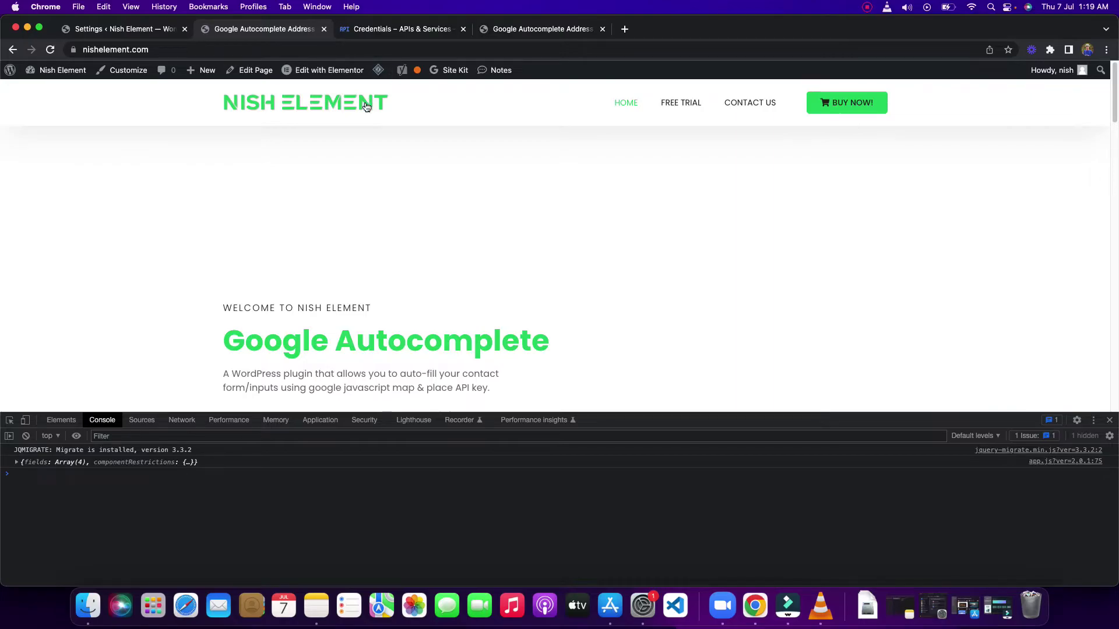
Enter 556 in Street address and pick the 556 3rd Avenue suggestion.
scroll(227, 320, down, 10)
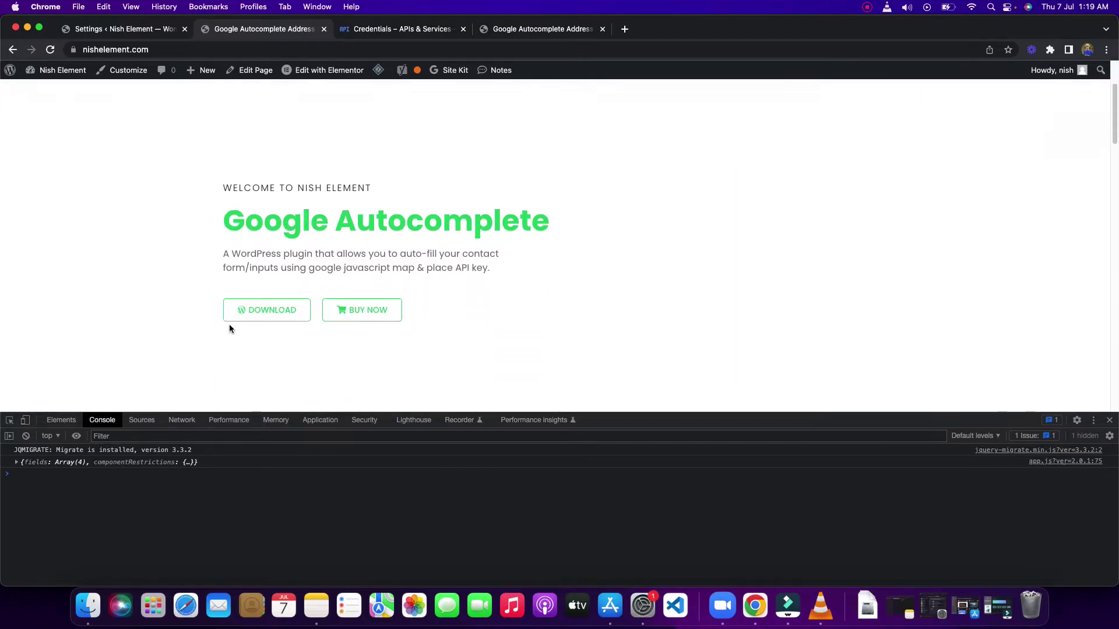
scroll(226, 324, down, 10)
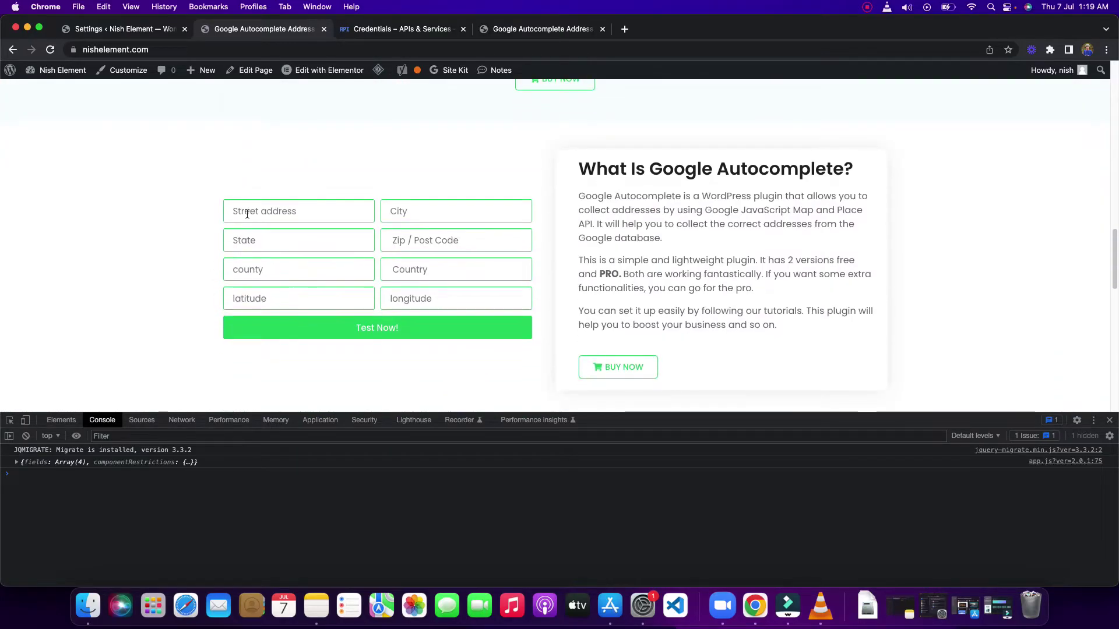
click(246, 214)
text(55)
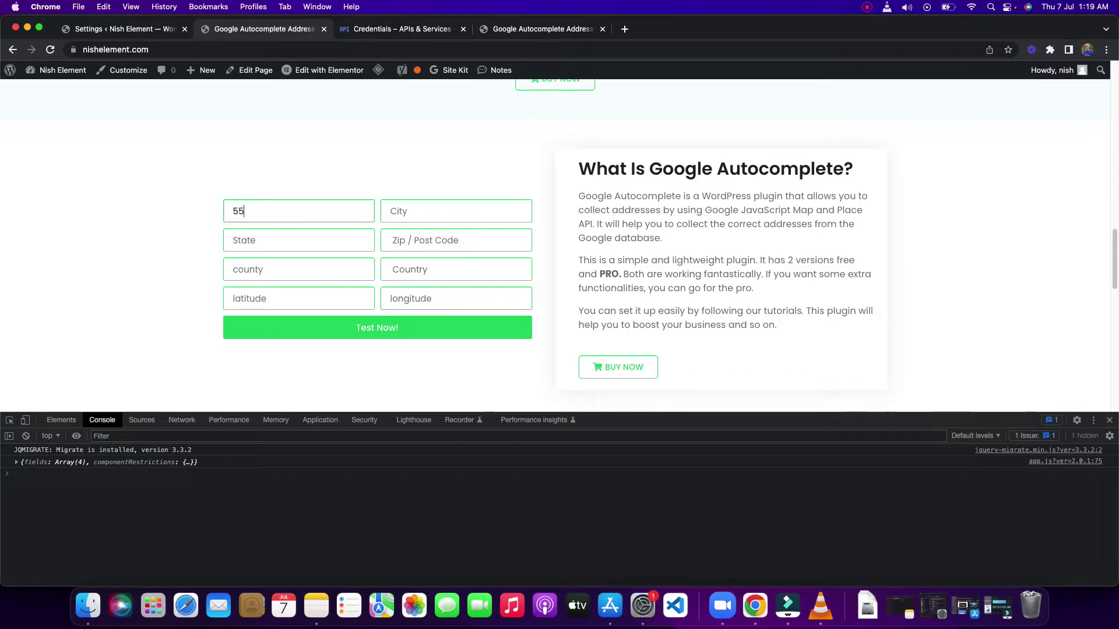
text(6)
click(278, 233)
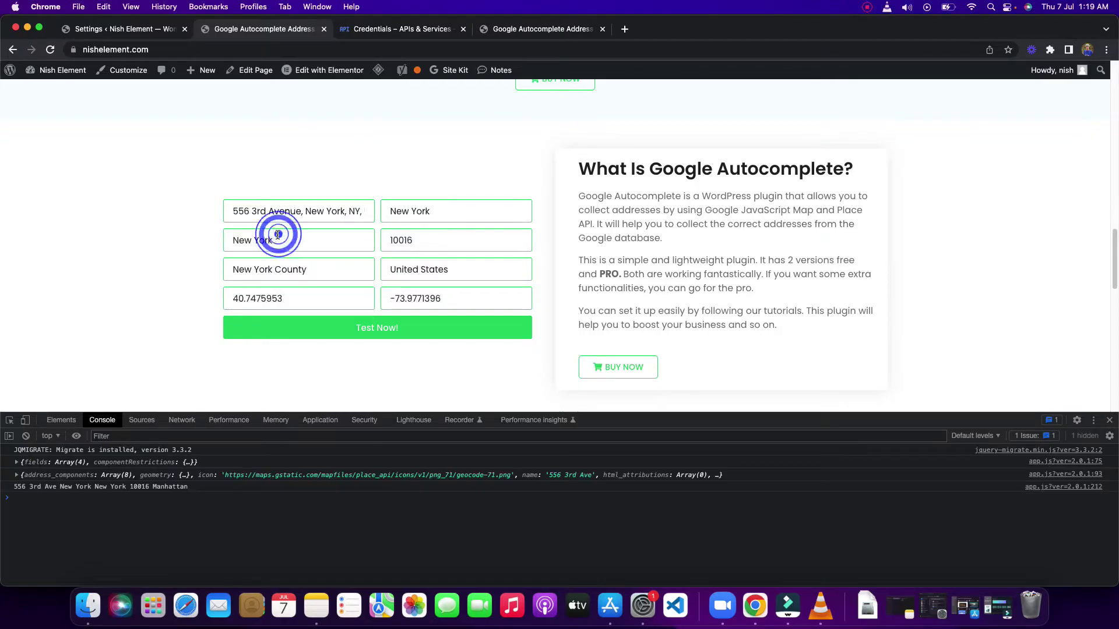
triple_click(283, 217)
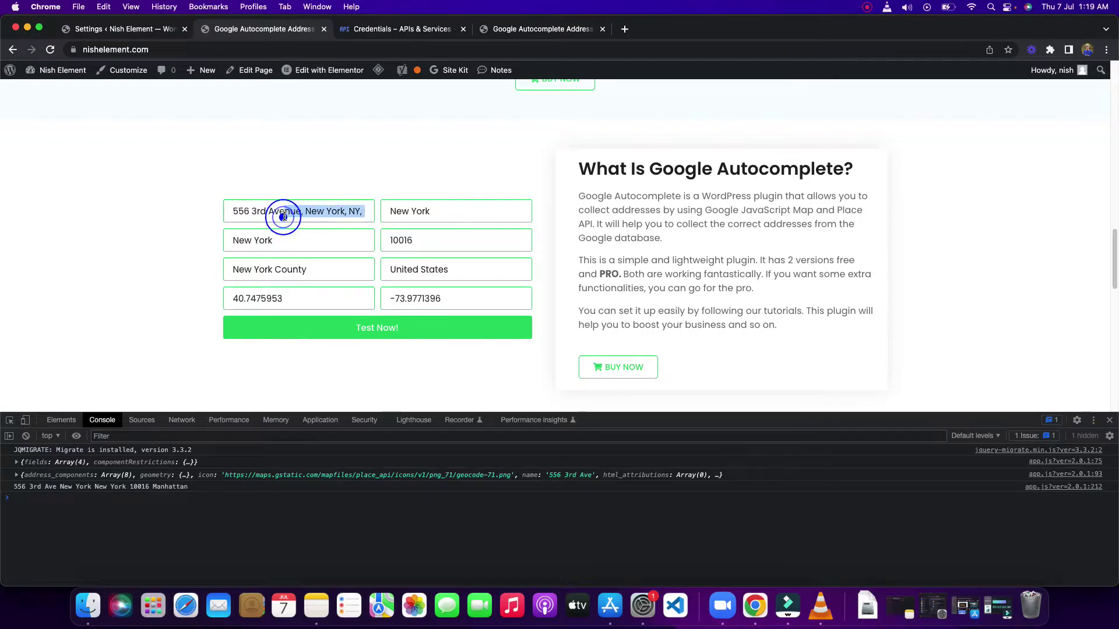
text(789)
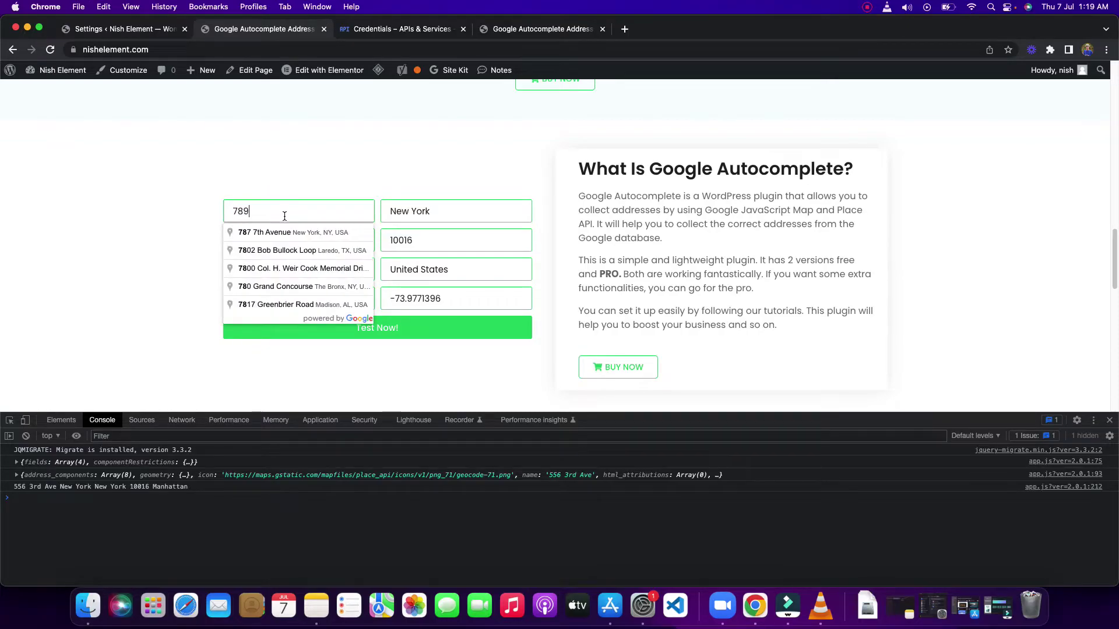
click(294, 252)
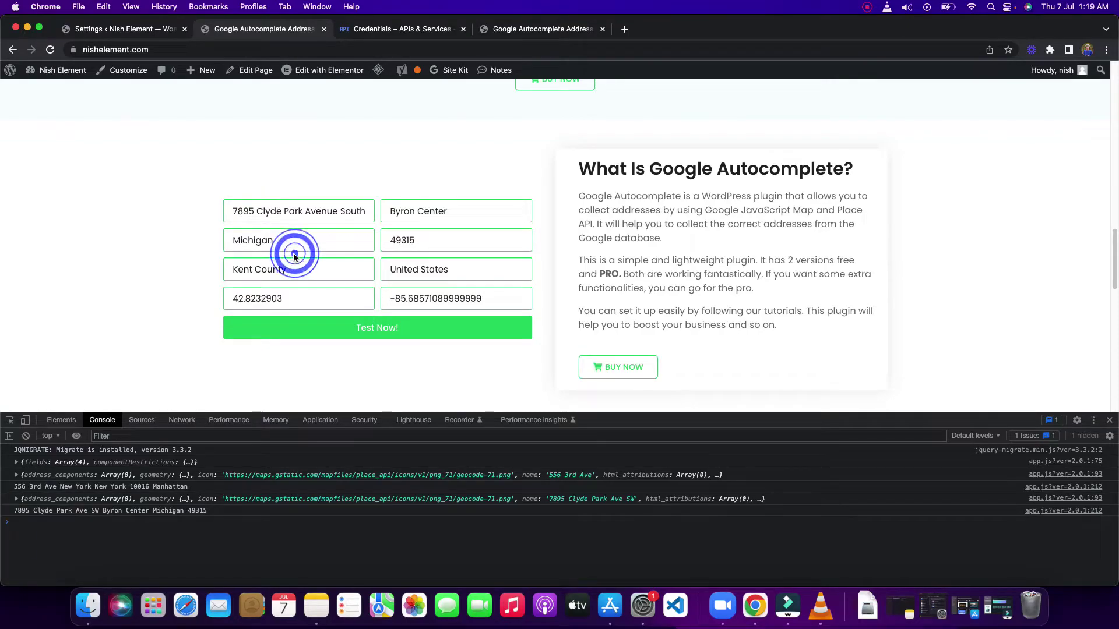
triple_click(499, 299)
triple_click(301, 297)
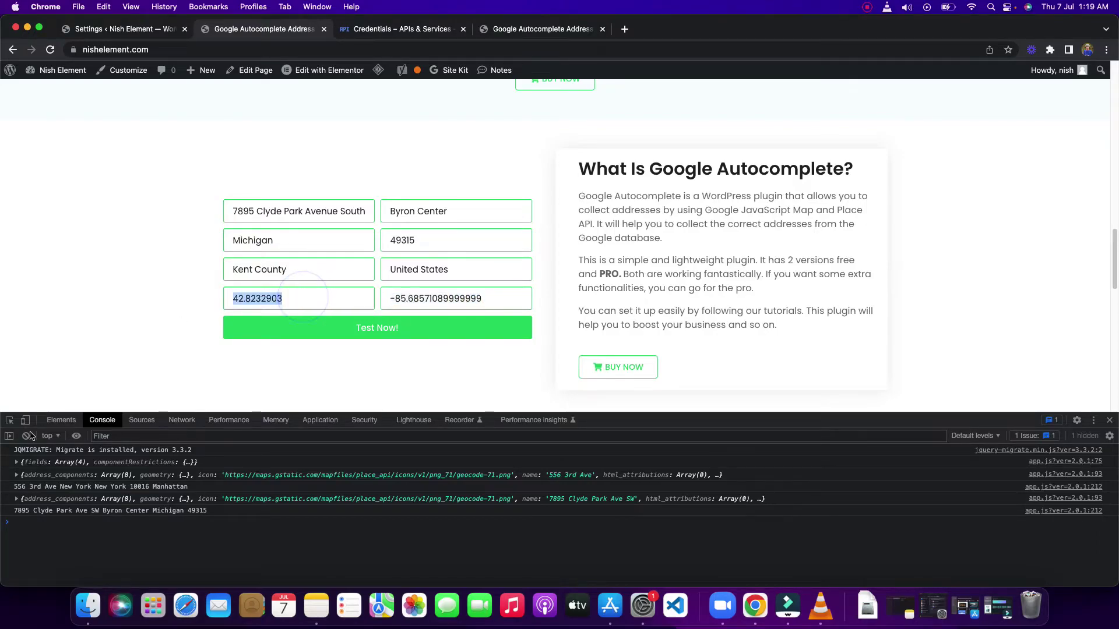
Inspect the logged place object's address_components in the console, then close DevTools.
click(16, 499)
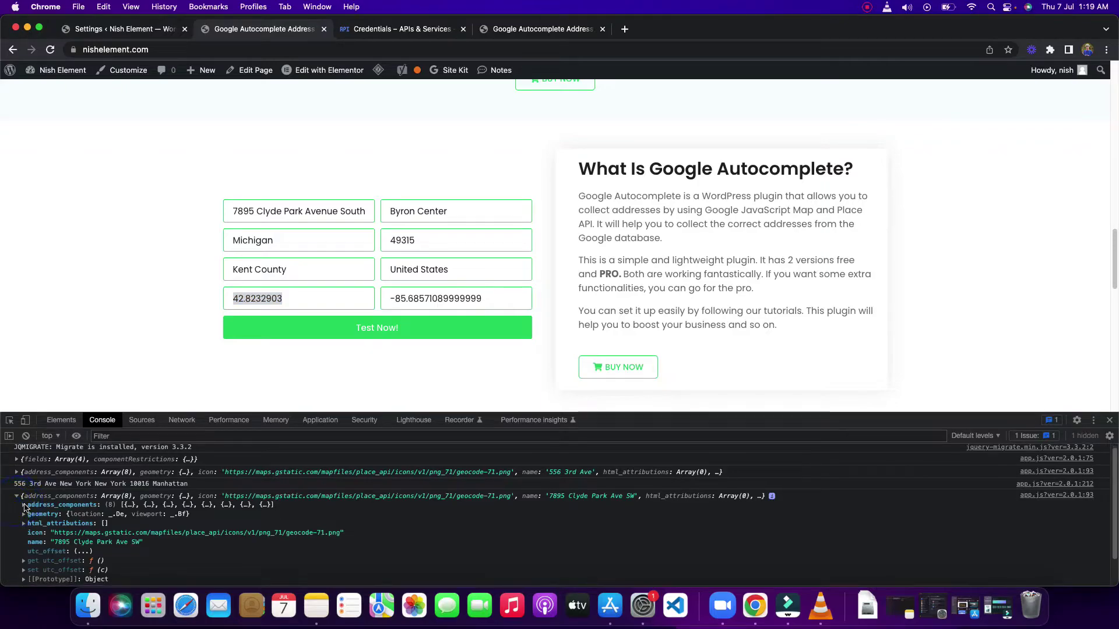
click(24, 506)
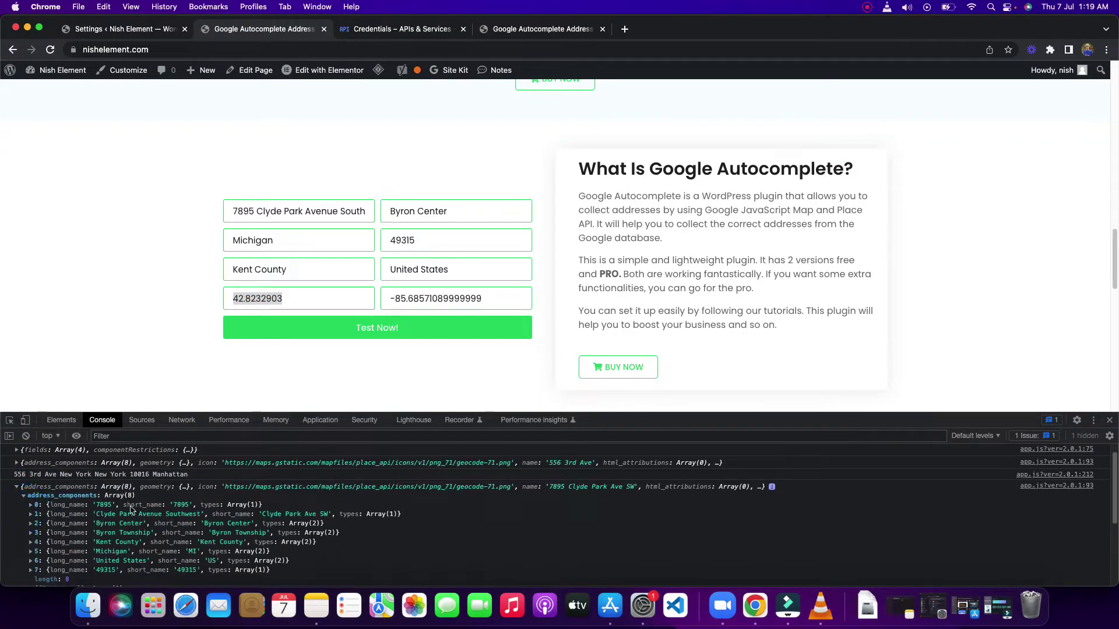
click(25, 500)
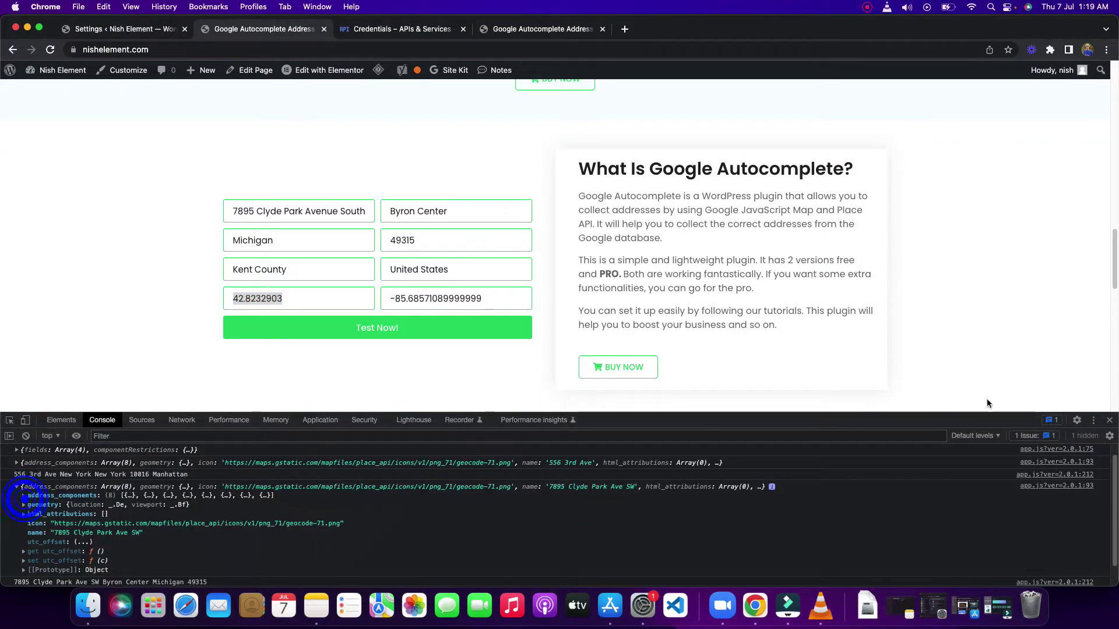
click(1109, 420)
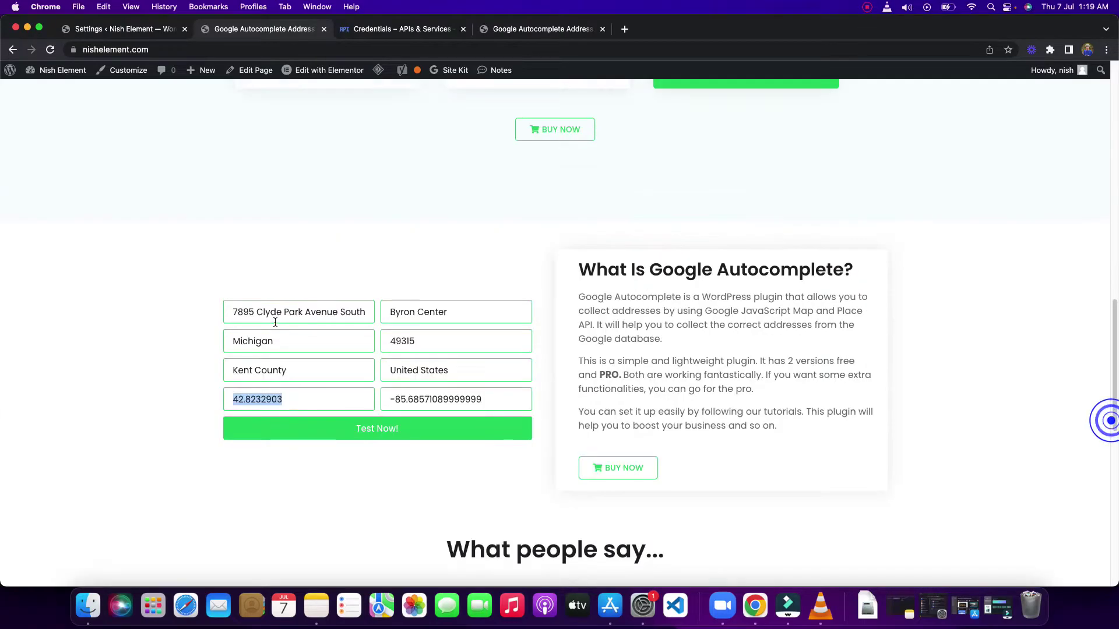
Review the filled street address text, then go back to the plugin settings tab.
click(142, 333)
click(343, 318)
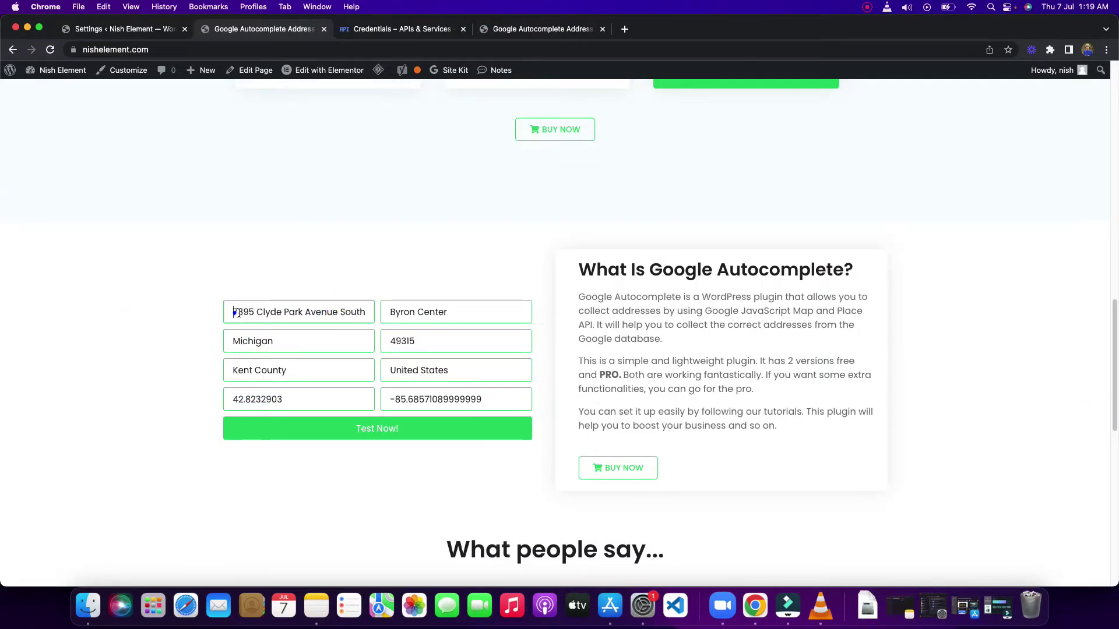
triple_click(229, 310)
click(216, 314)
drag(226, 314, 373, 320)
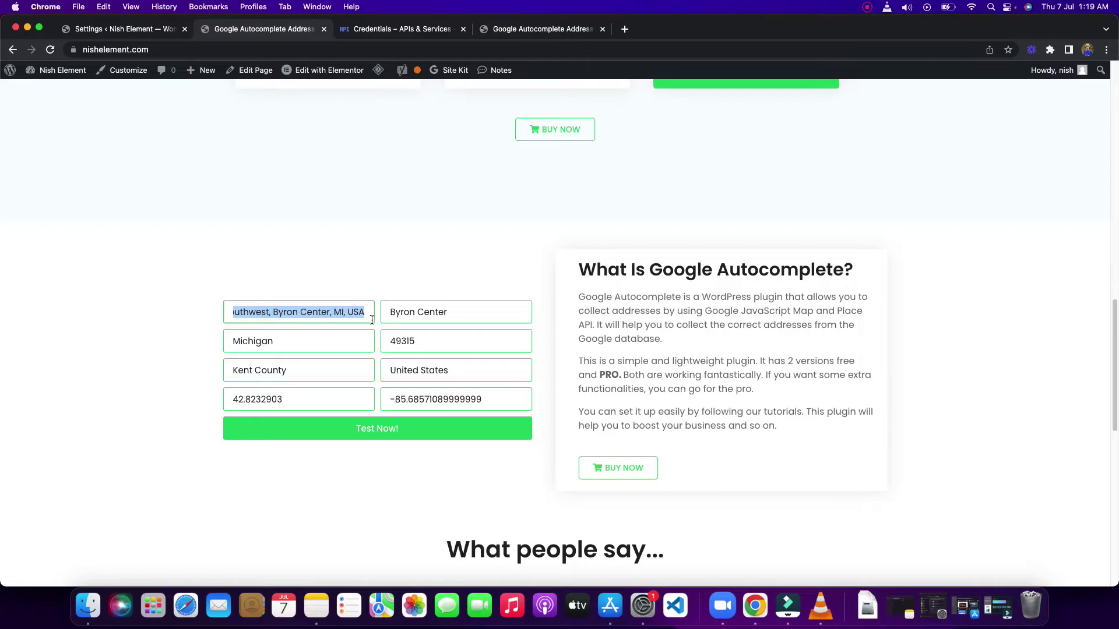
click(124, 29)
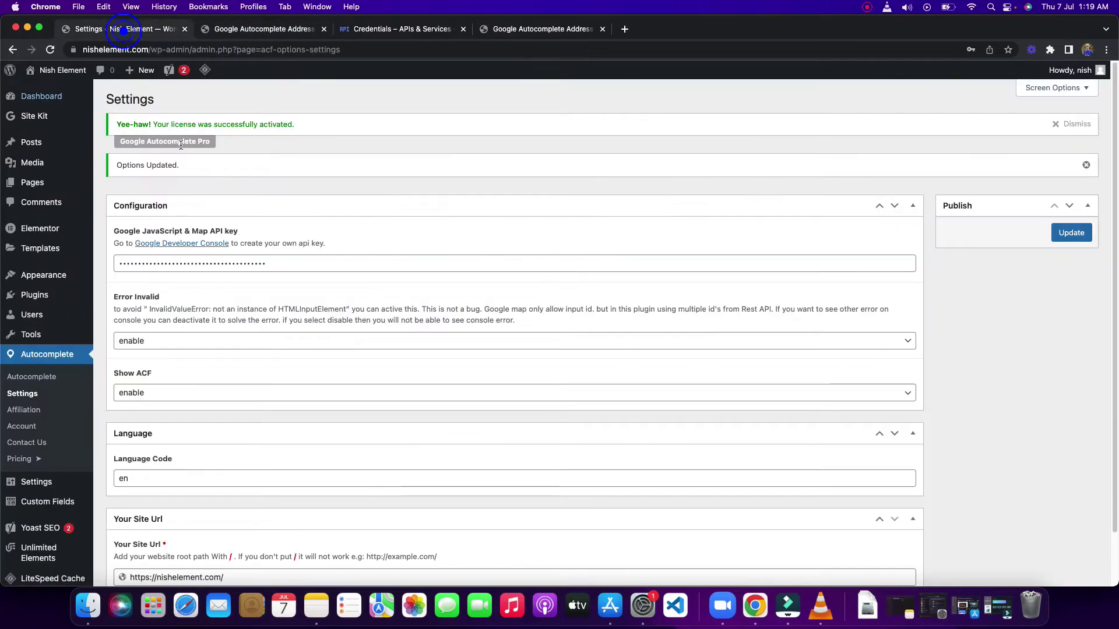
Set Single Line Address to No in Form Setup, save, and return to the live page.
click(32, 377)
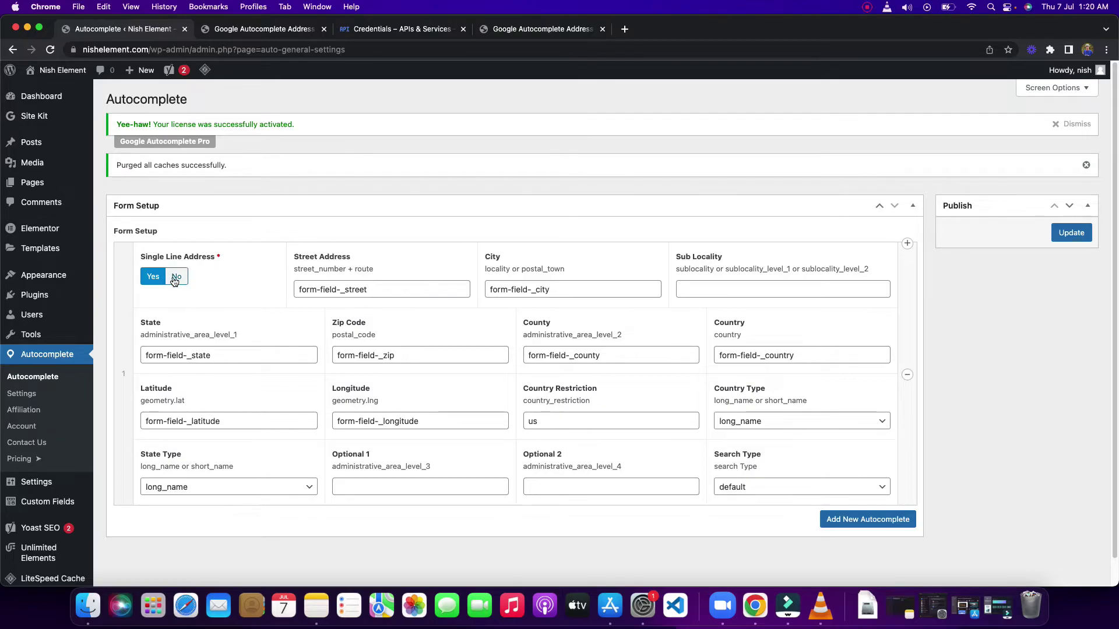
click(175, 278)
click(1069, 240)
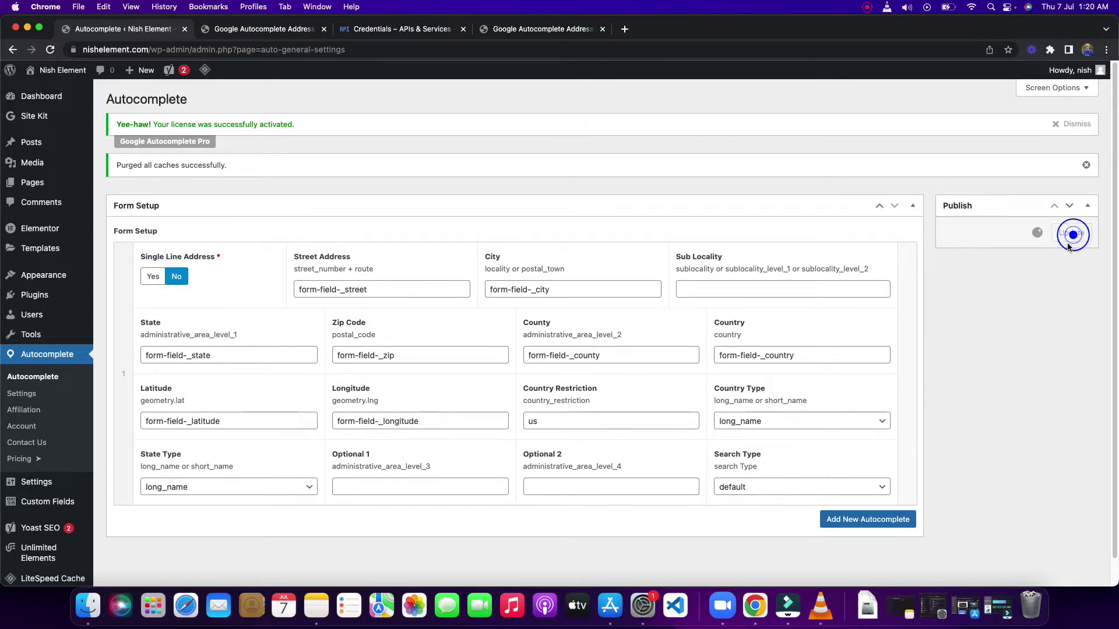
click(256, 28)
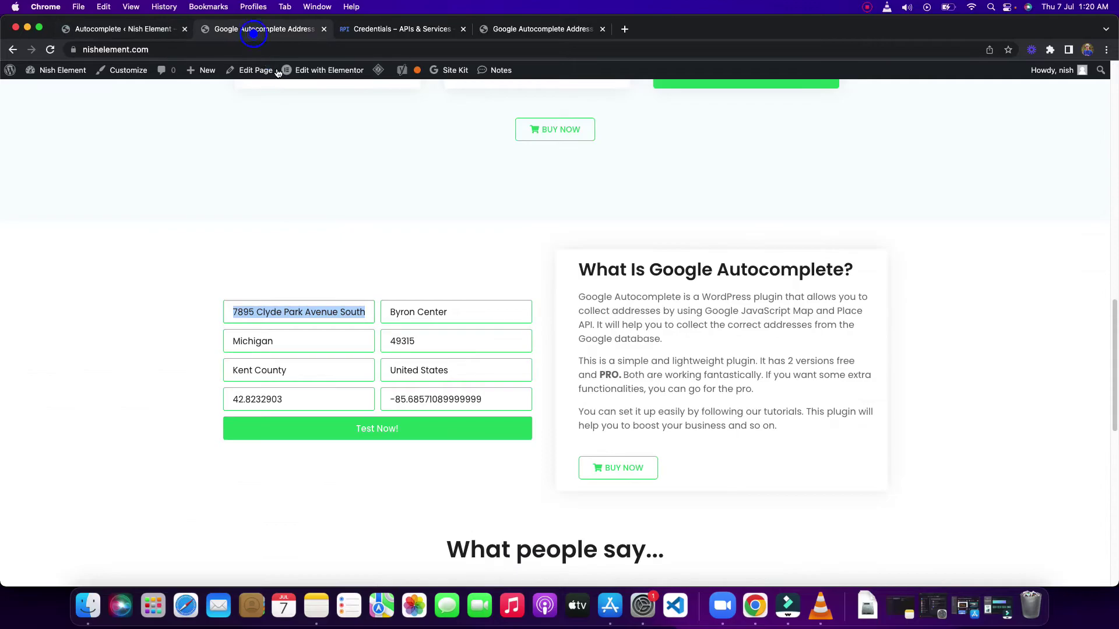
Purge all caches, type 889 and pick the 889 E Market St, San Antonio suggestion.
mouse_move(377, 72)
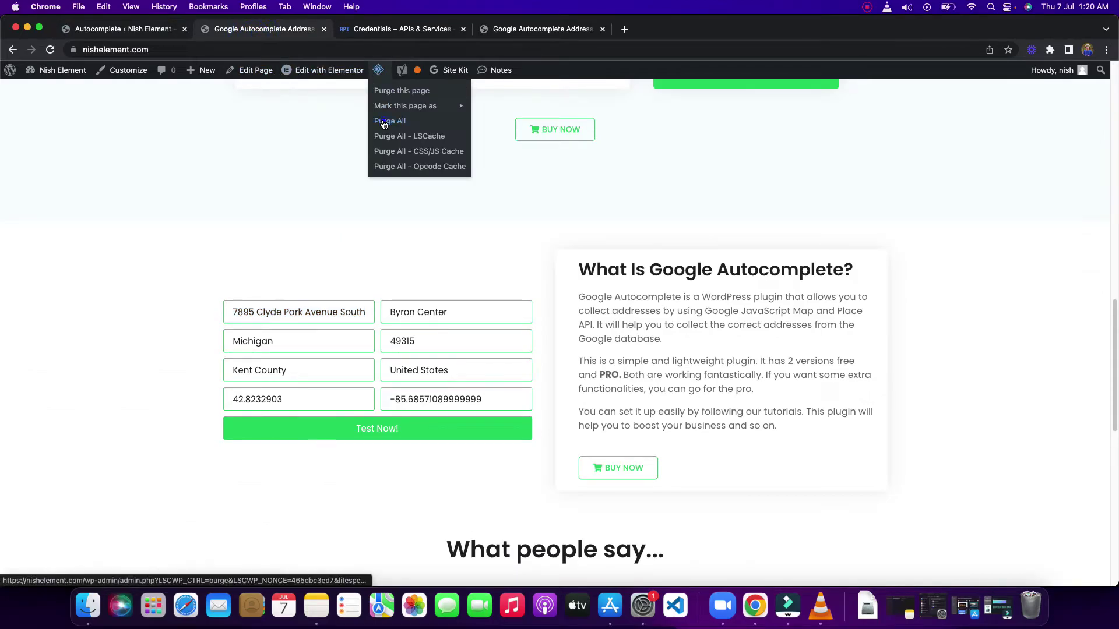
click(386, 121)
scroll(358, 282, down, 15)
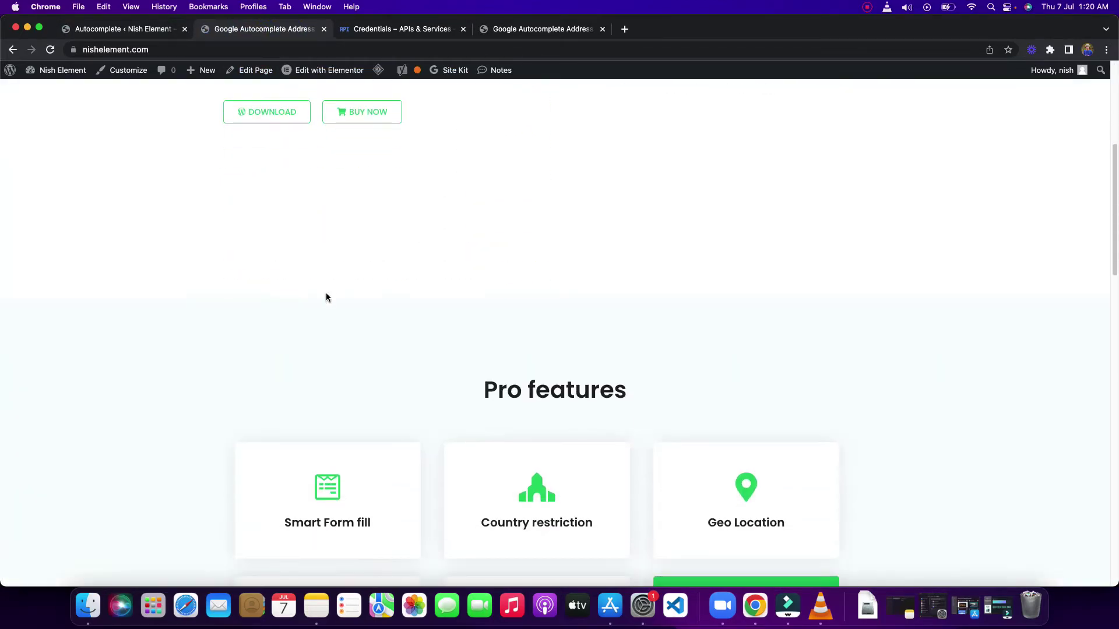
click(262, 146)
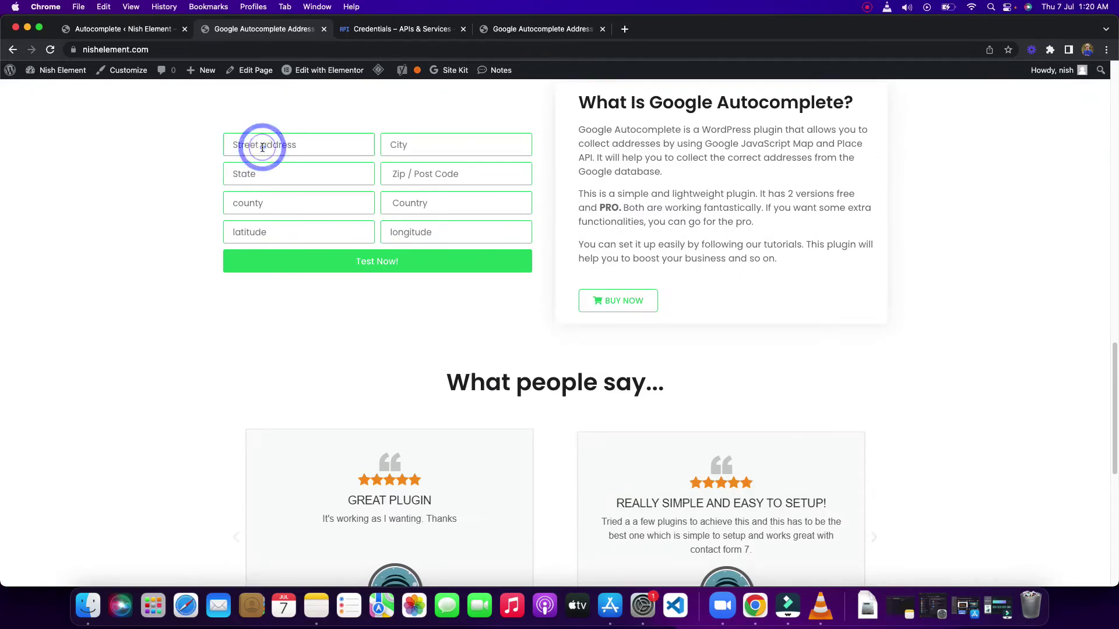
text(889)
click(300, 173)
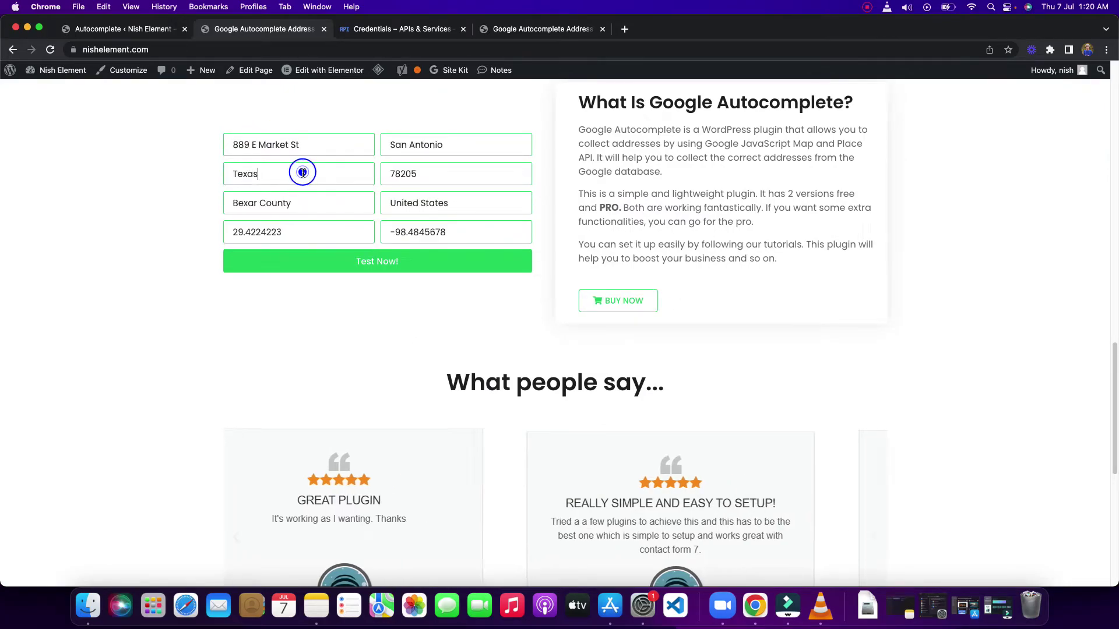
click(315, 146)
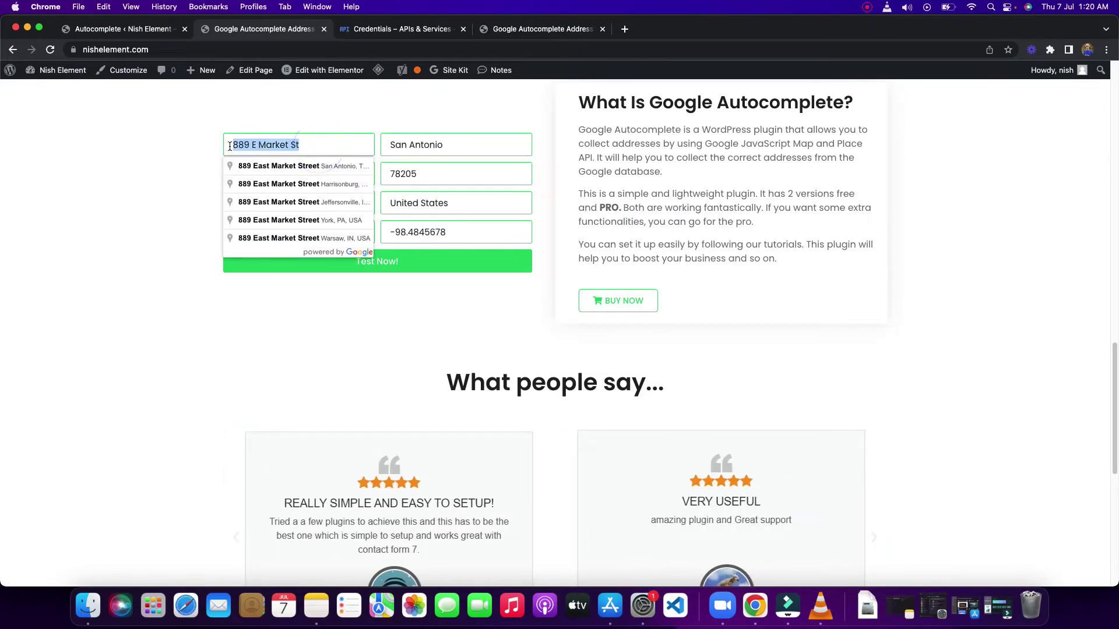
click(192, 145)
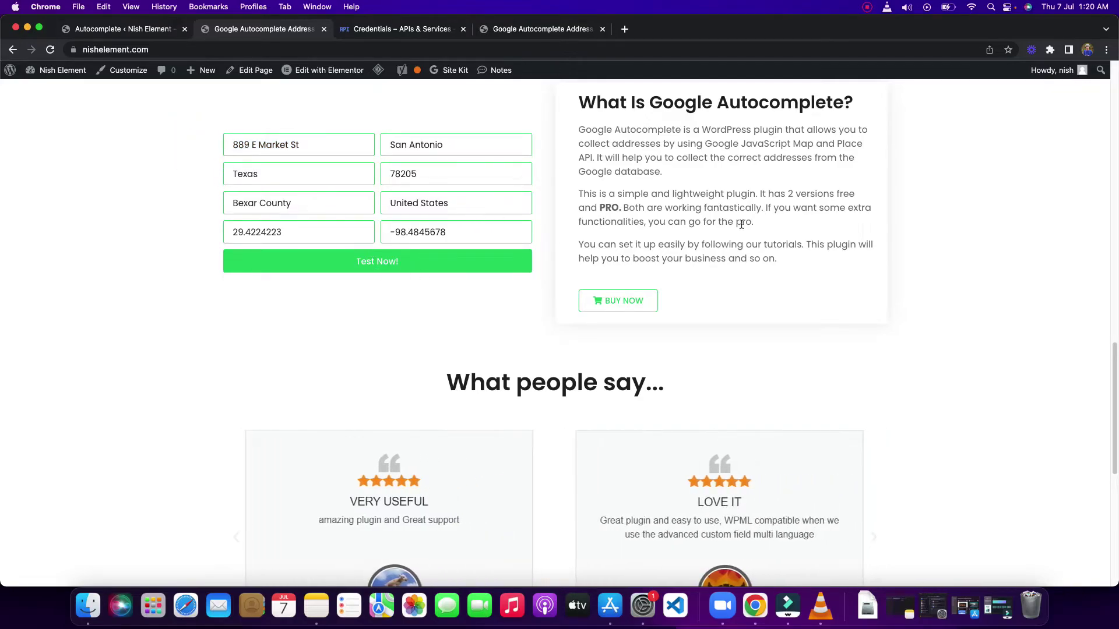
Scroll up and down through the plugin homepage sections.
scroll(894, 235, up, 12)
scroll(881, 229, down, 3)
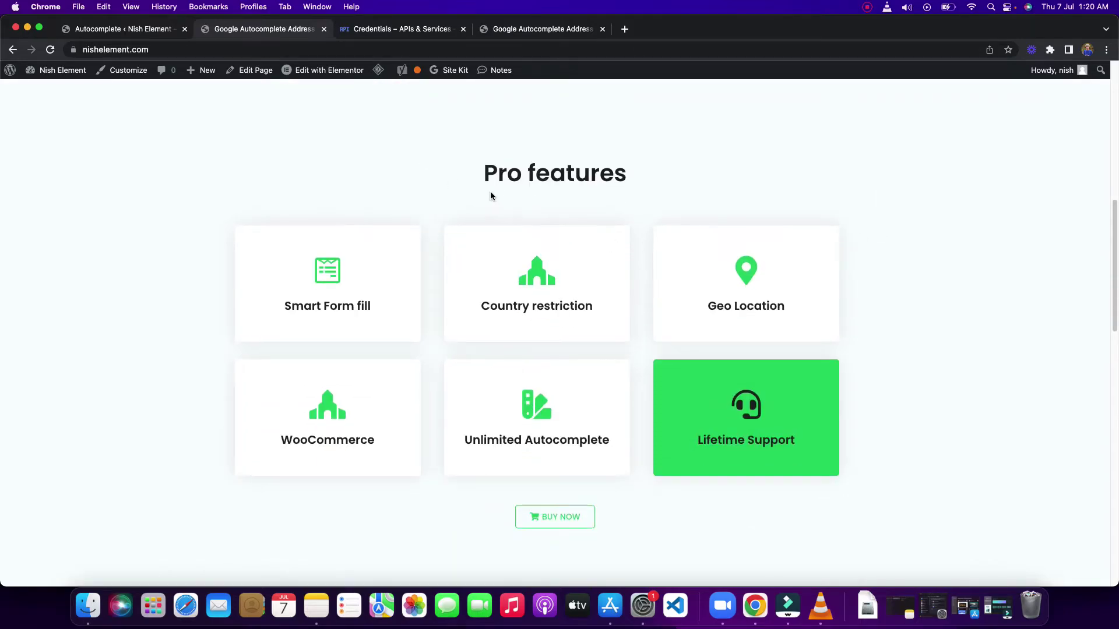
scroll(478, 189, up, 4)
scroll(477, 190, down, 6)
scroll(355, 190, up, 11)
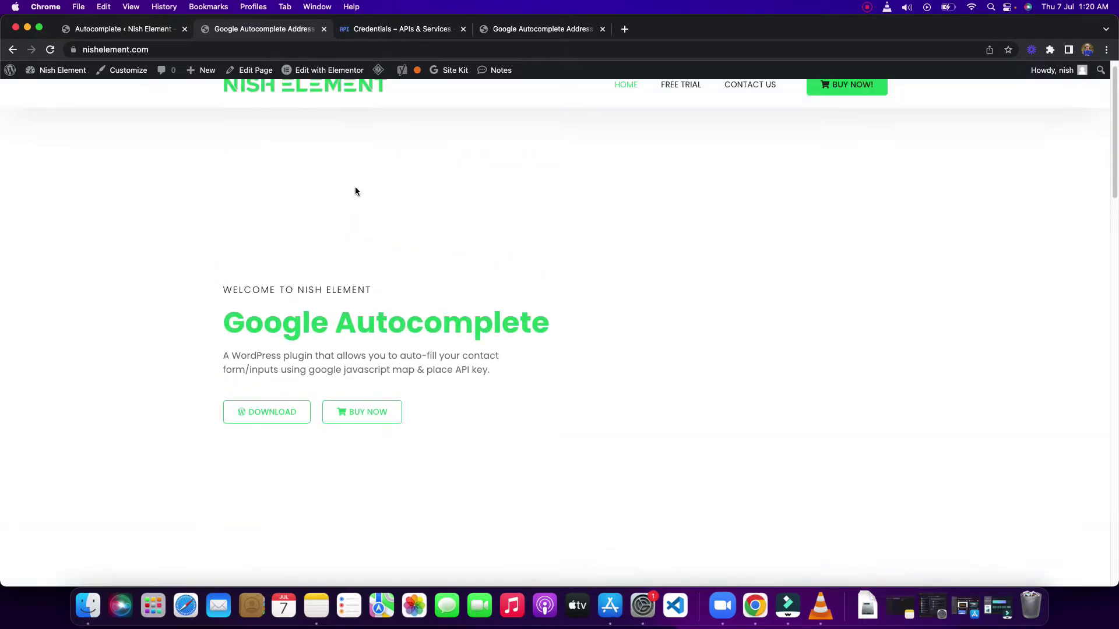
scroll(601, 205, down, 5)
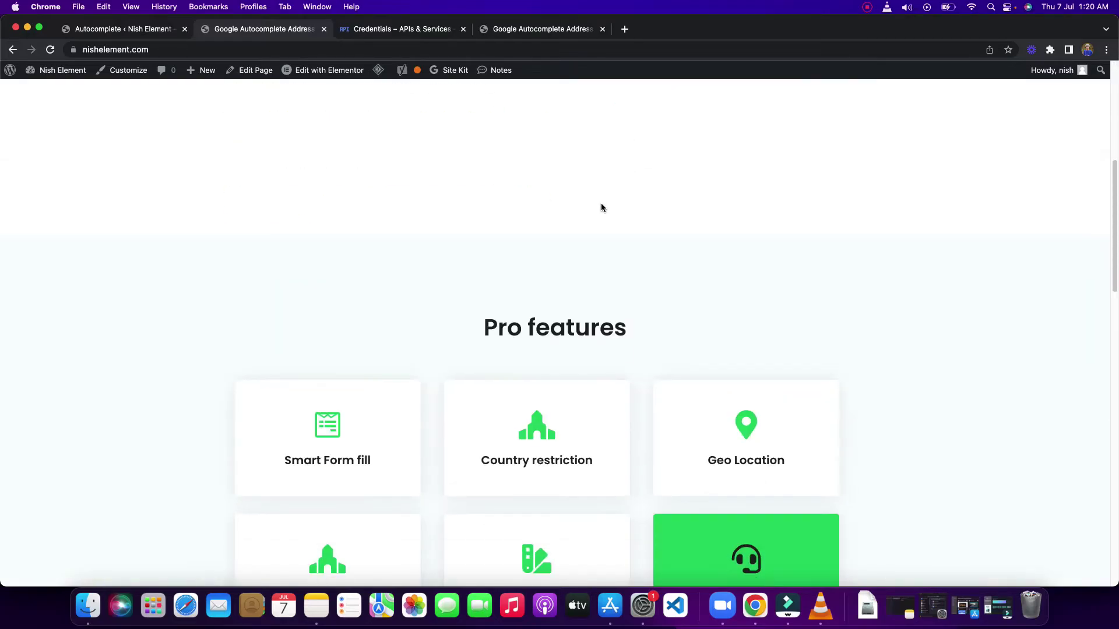
scroll(919, 342, down, 6)
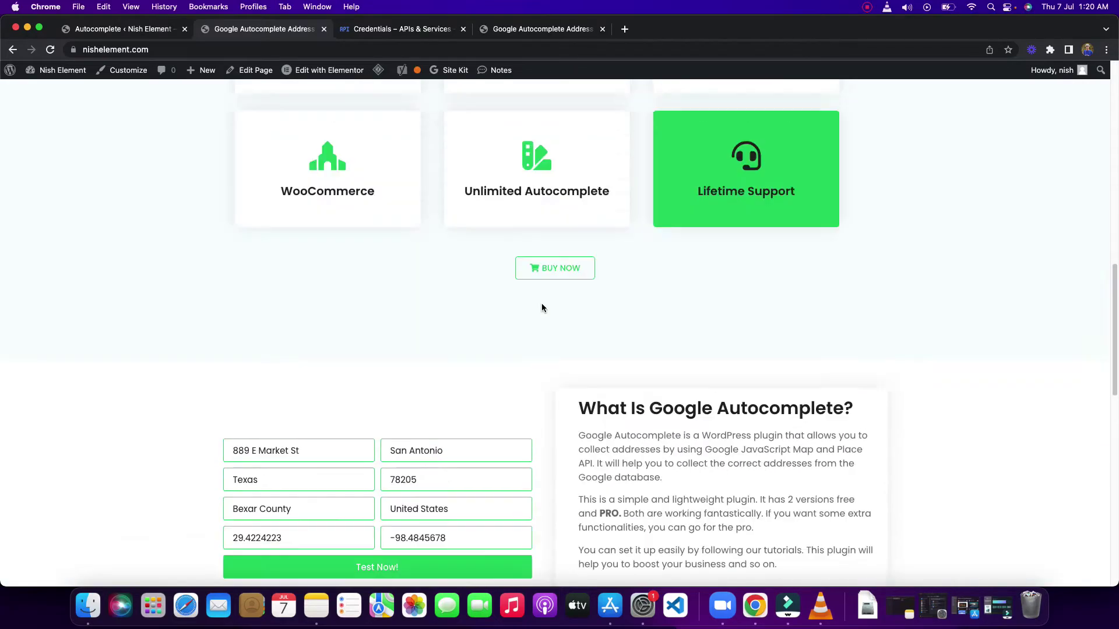
scroll(527, 294, up, 15)
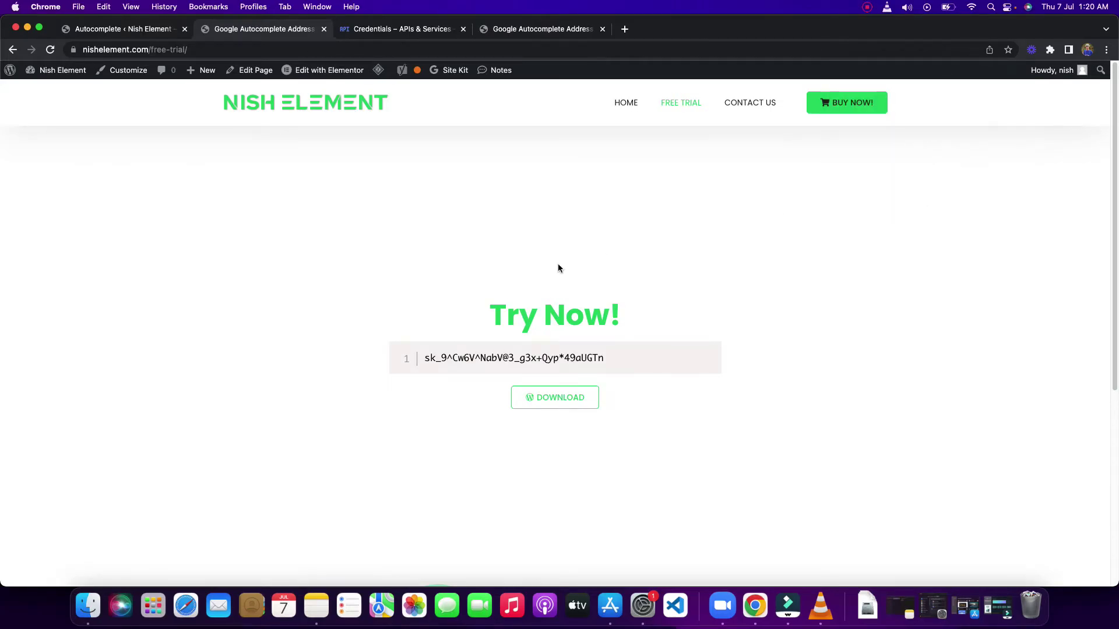
Choose Unlimited Sites License in the Pro page's license dropdown.
scroll(476, 337, down, 3)
scroll(476, 337, down, 5)
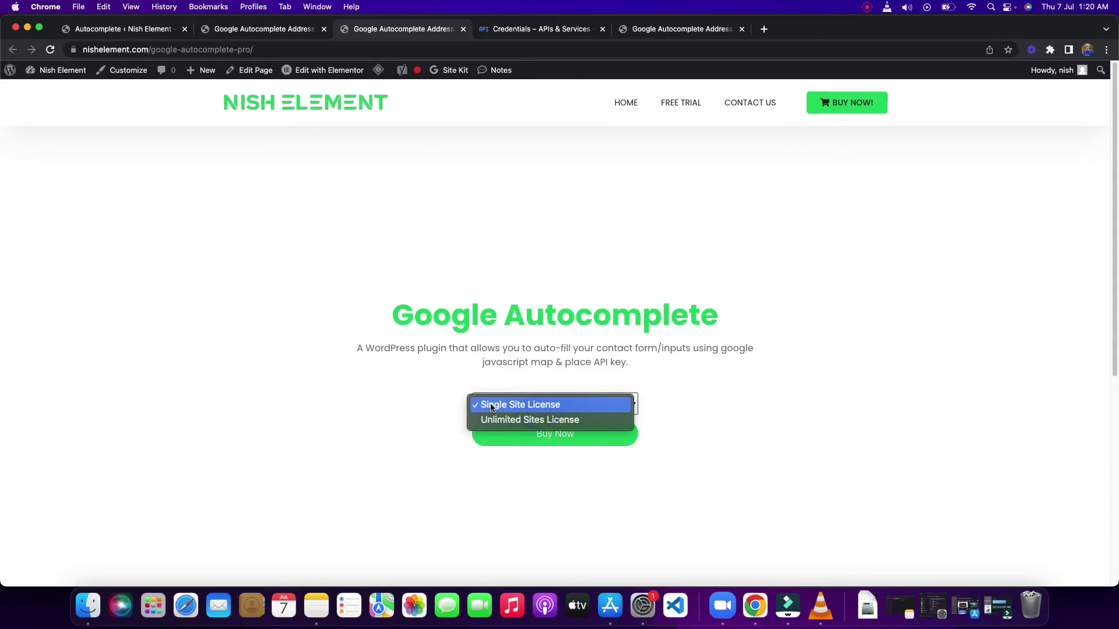
click(432, 387)
click(539, 406)
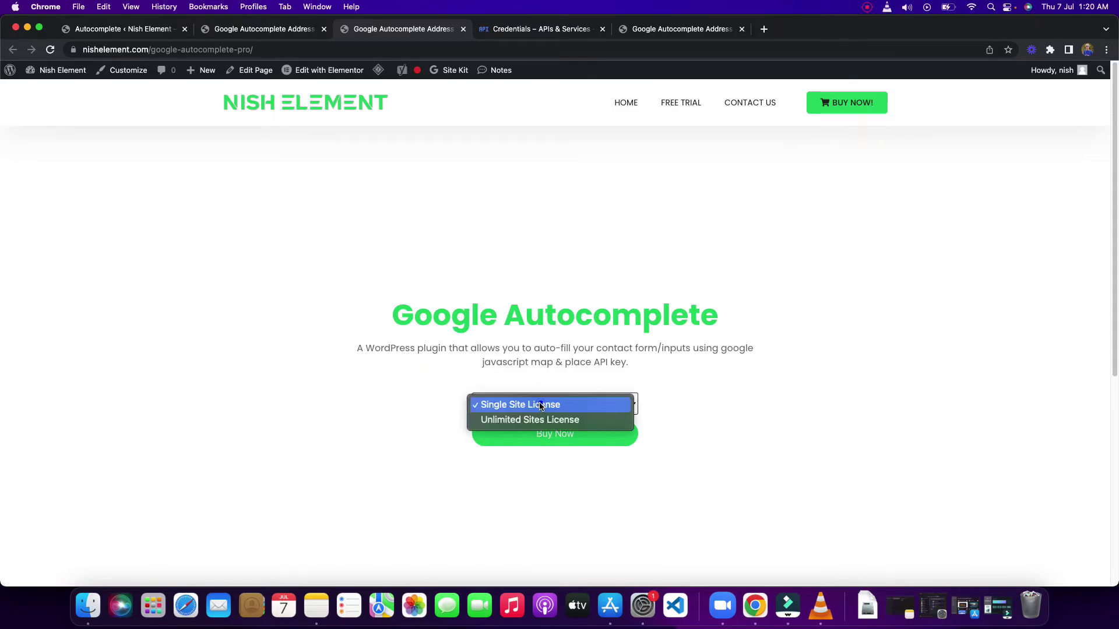
click(512, 419)
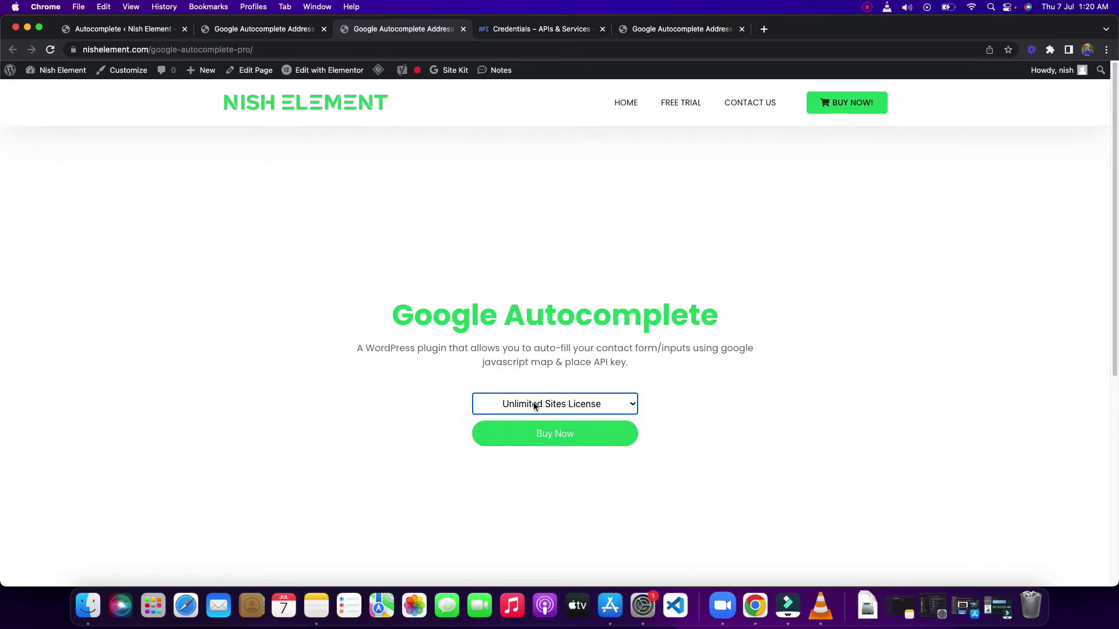
Preview the $50.00 Freemius checkout for that license, then close it without buying.
click(583, 431)
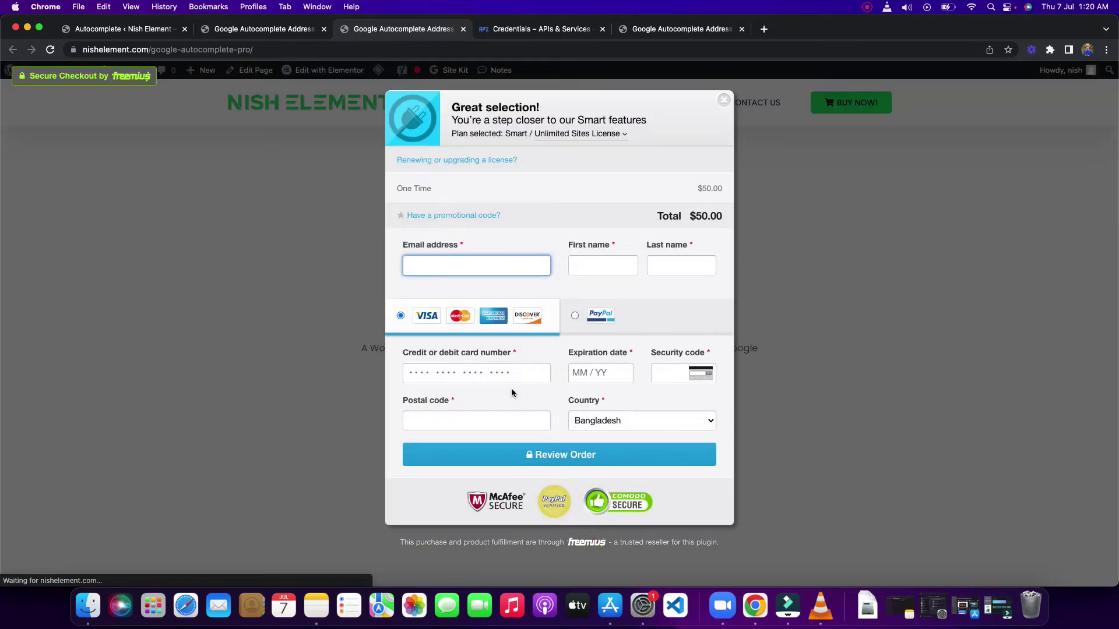
click(437, 265)
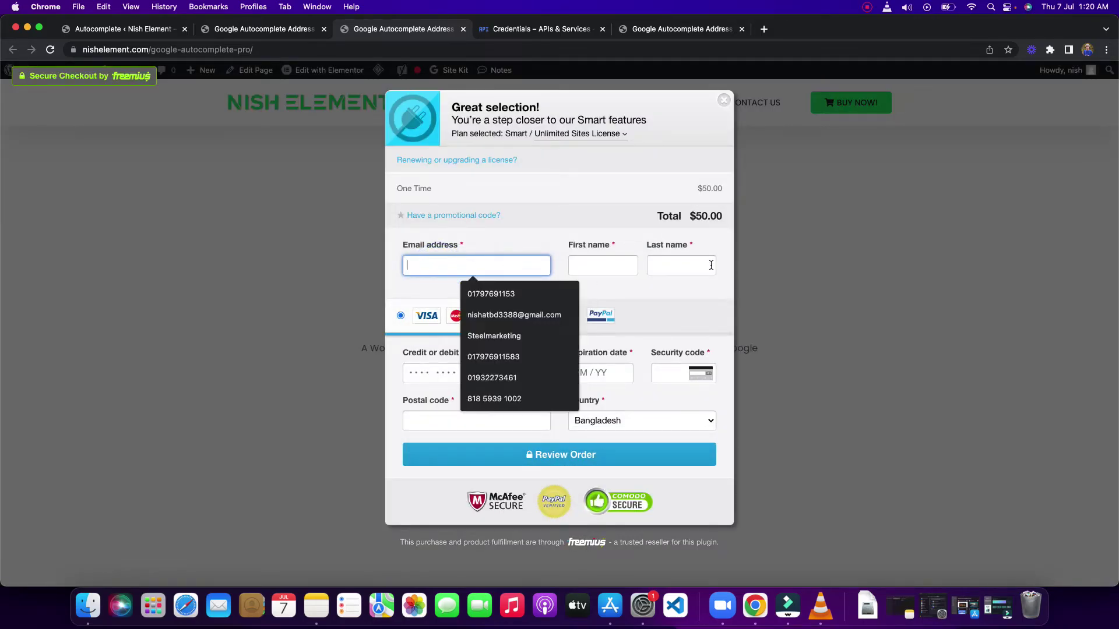
click(710, 265)
click(694, 217)
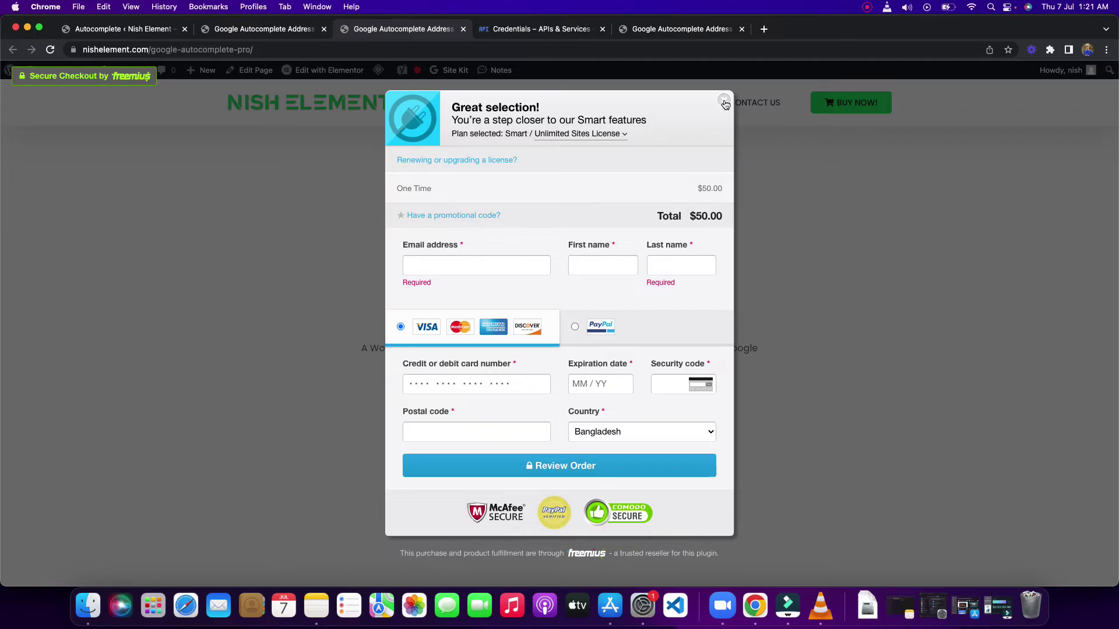
click(724, 102)
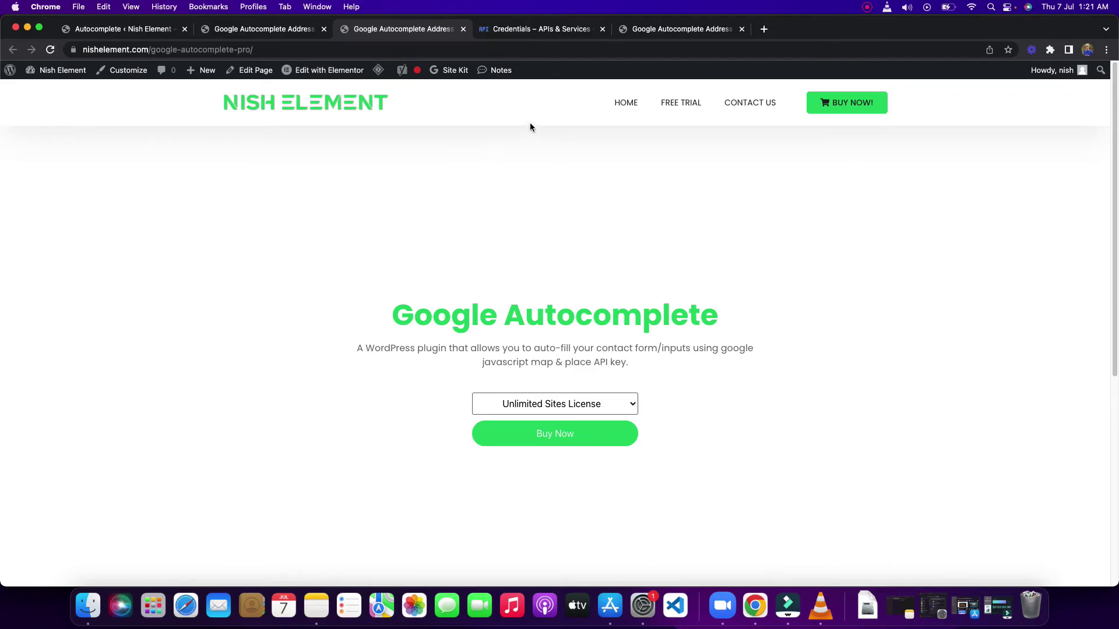
Go back to the admin tab and open the Google Autocomplete Pro Account page.
click(230, 29)
click(75, 30)
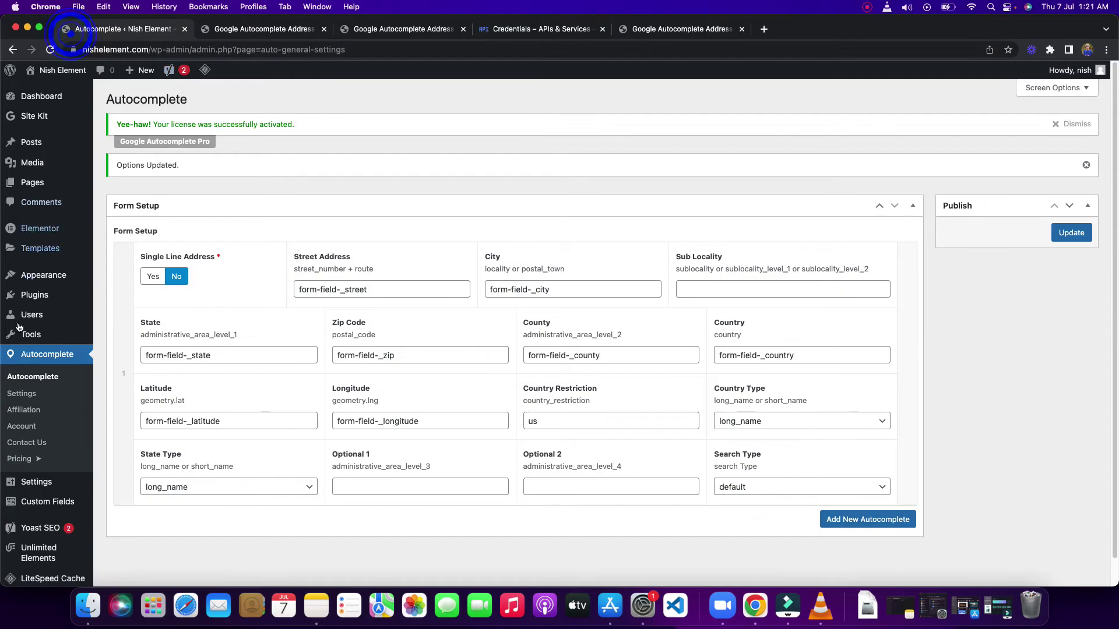
click(22, 427)
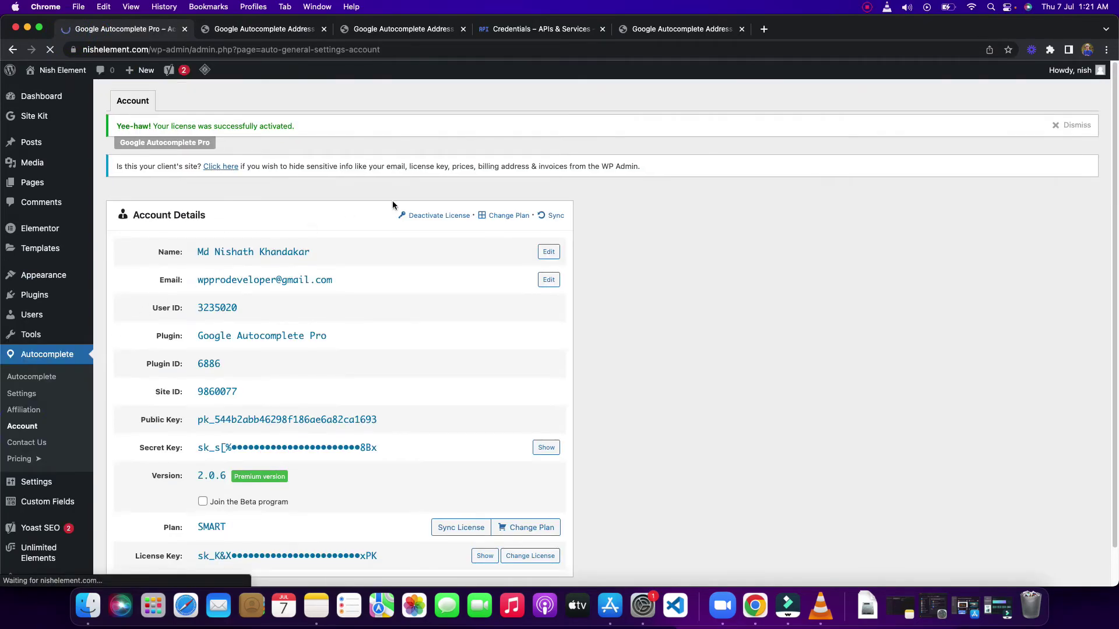
scroll(470, 403, down, 2)
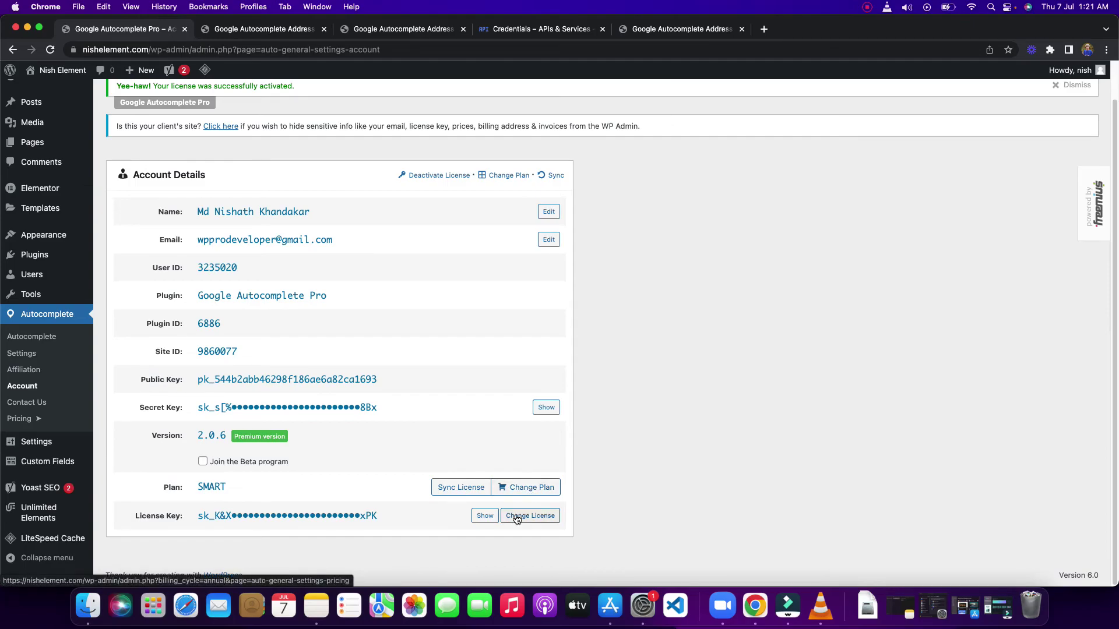
Start a license change, choose Other, then cancel it so the SMART plan license stays.
click(526, 517)
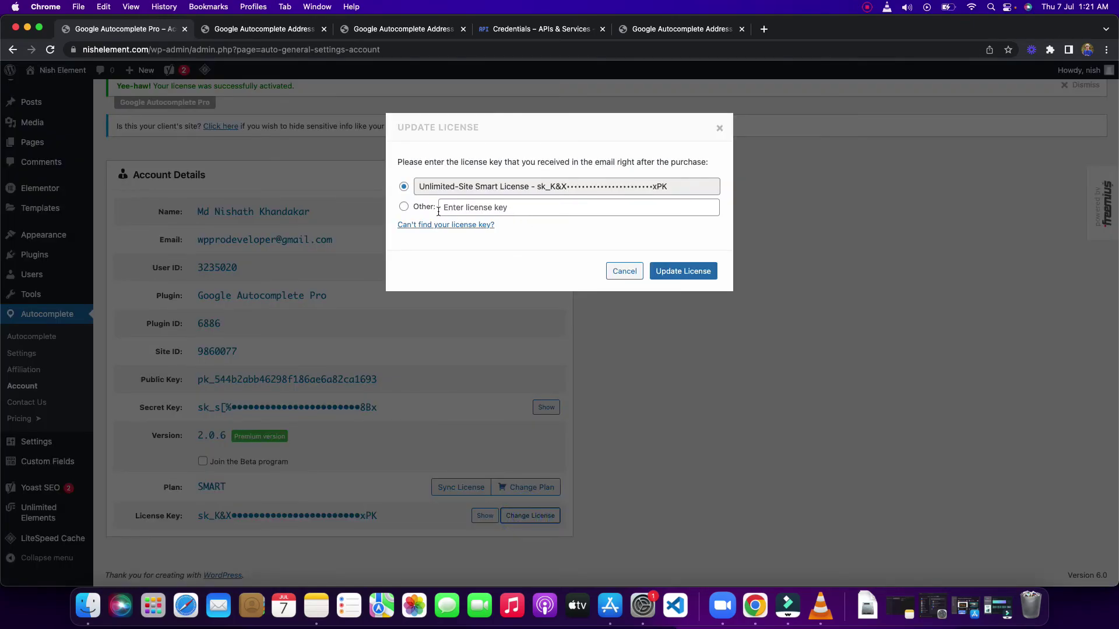
click(403, 207)
click(527, 205)
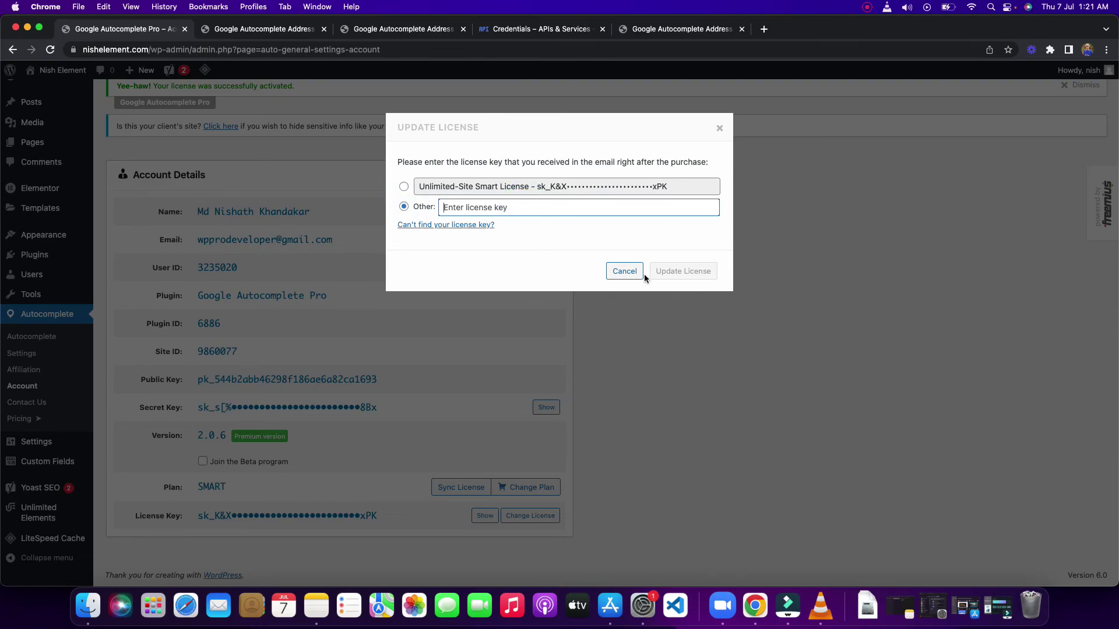
click(625, 272)
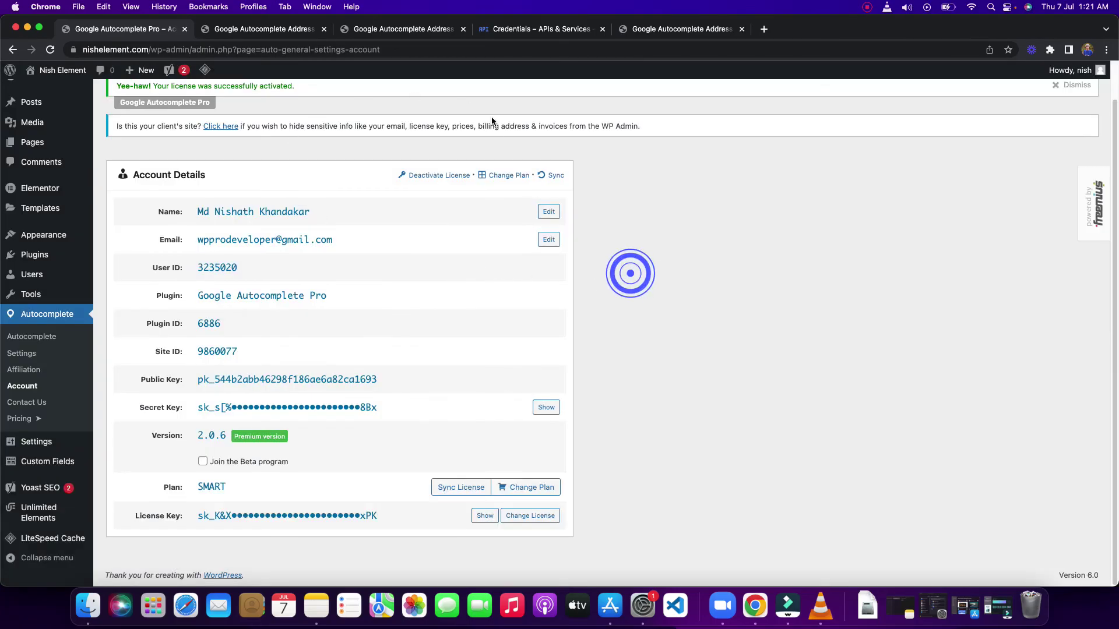
click(684, 168)
scroll(239, 82, up, 2)
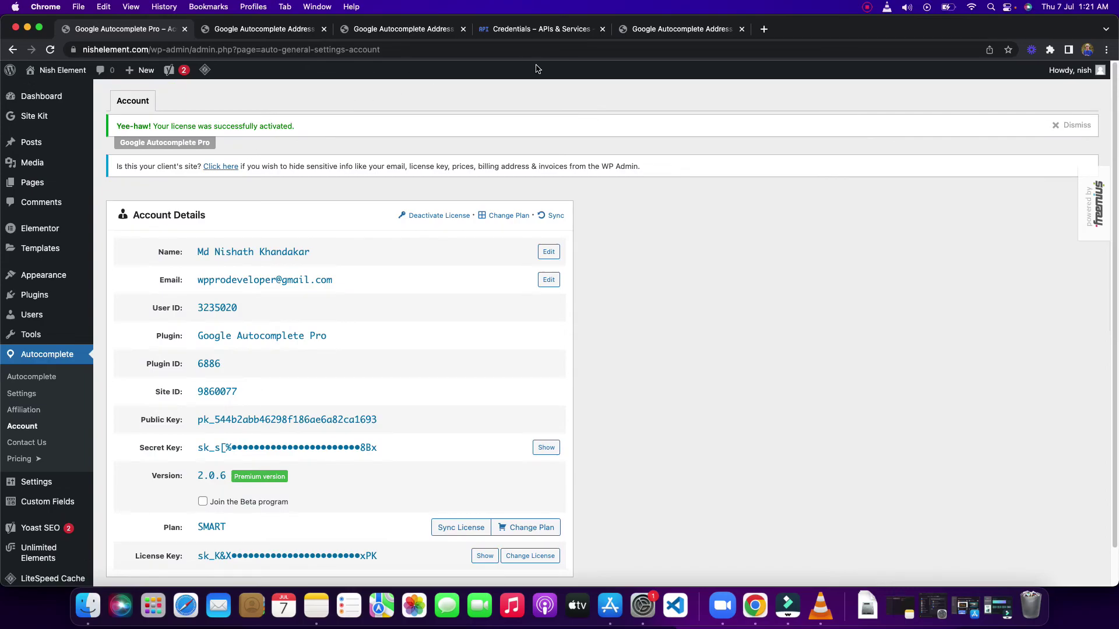
Return to the Nish Element homepage and scroll through its Pro features and testimonials.
click(249, 97)
click(639, 205)
scroll(172, 295, down, 2)
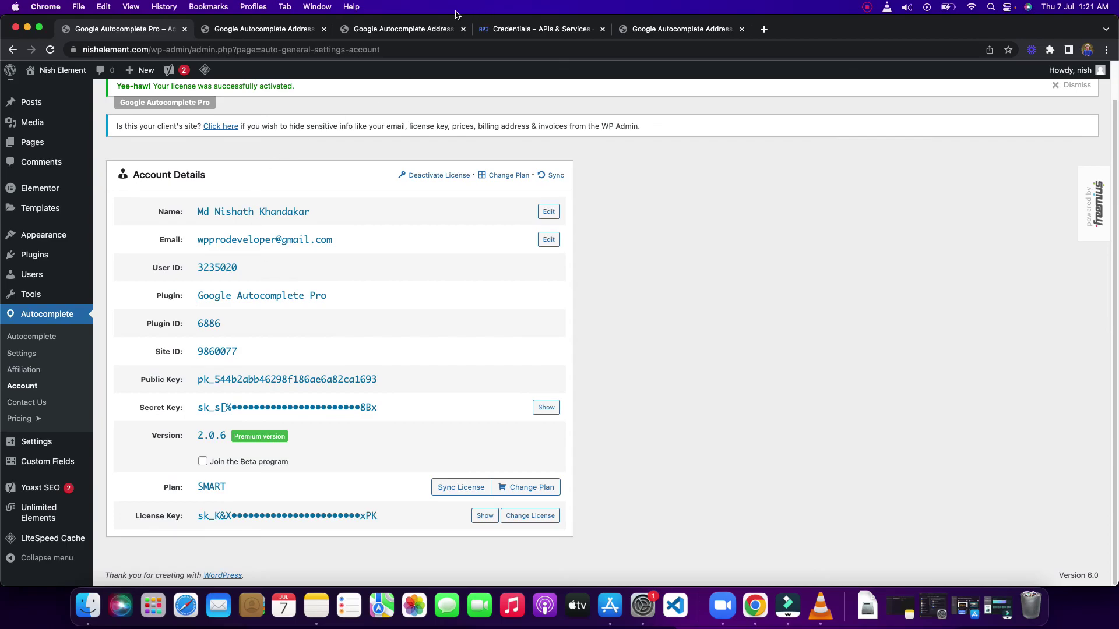
click(267, 28)
scroll(470, 434, down, 20)
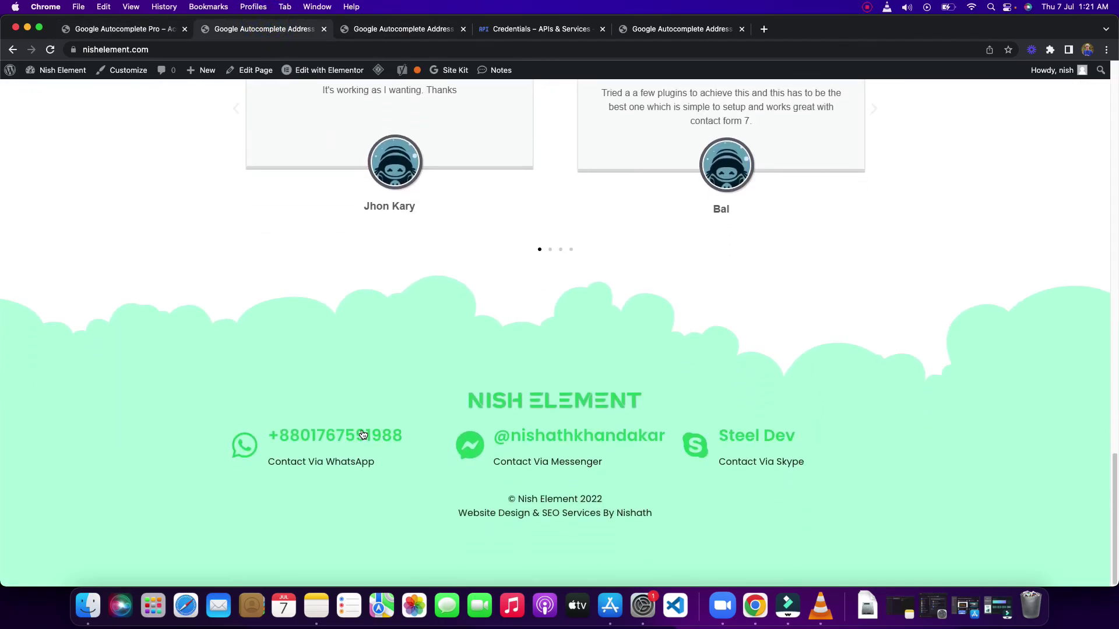
scroll(453, 348, up, 8)
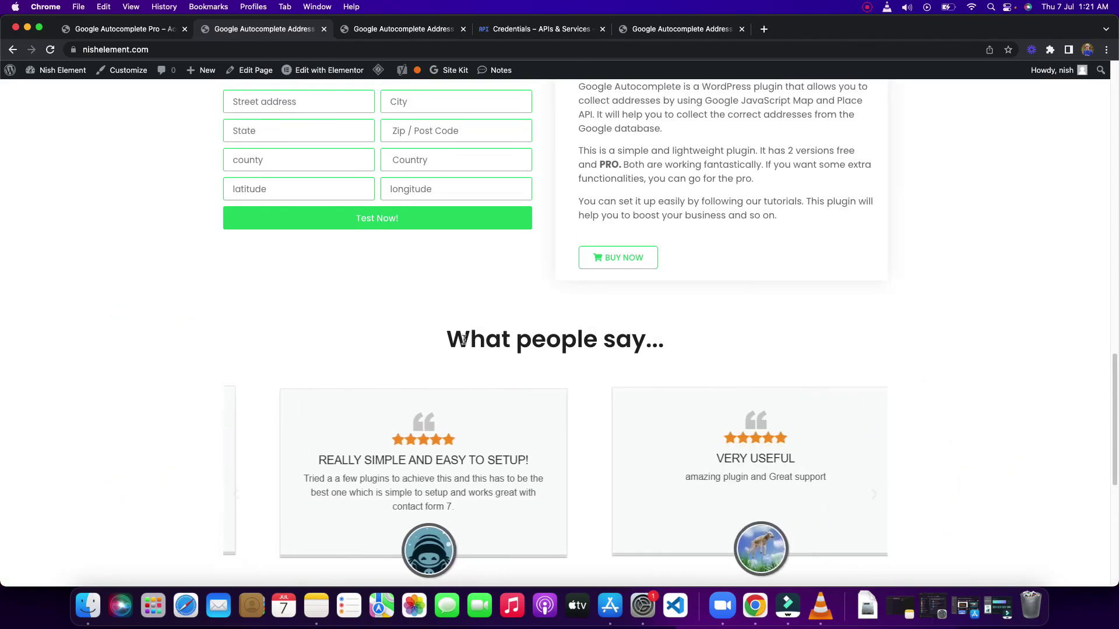
scroll(737, 106, up, 12)
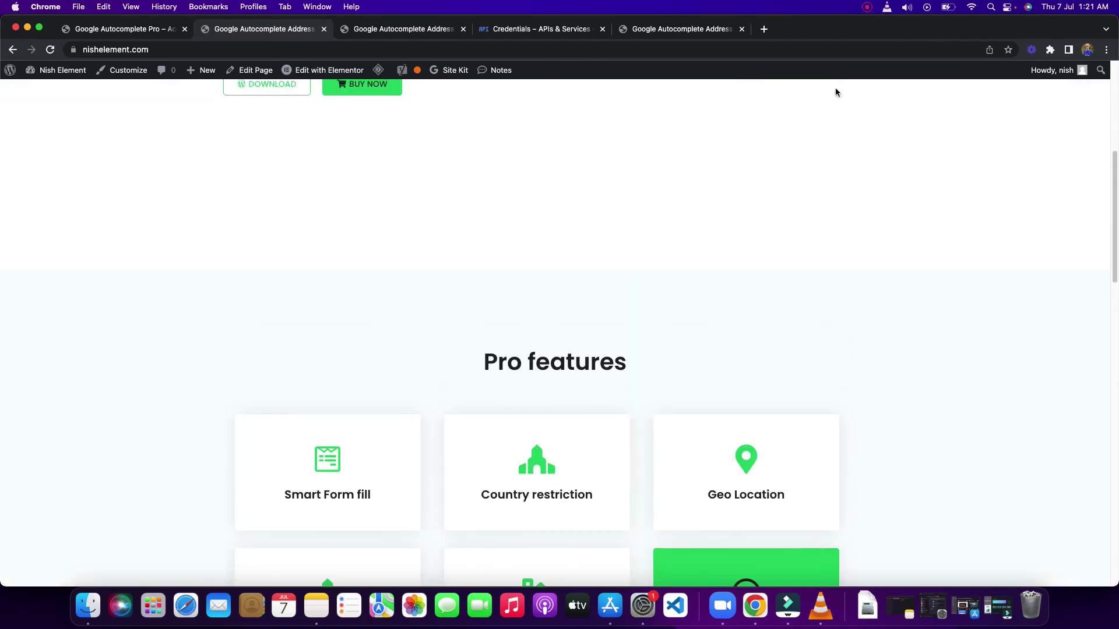